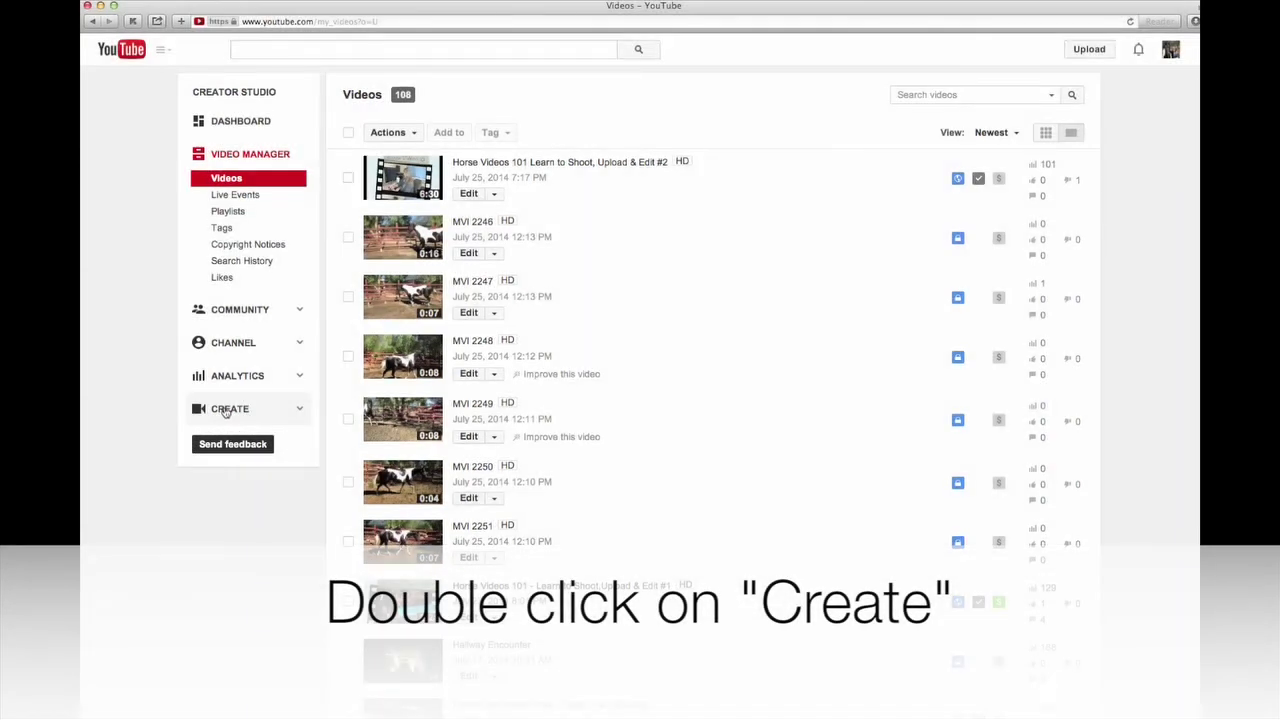
Open the Audio Library and preview the tracks Sound Off, Sophomore Makeout and Open Highway.
{"action": "double_click", "coordinate": [226, 410]}
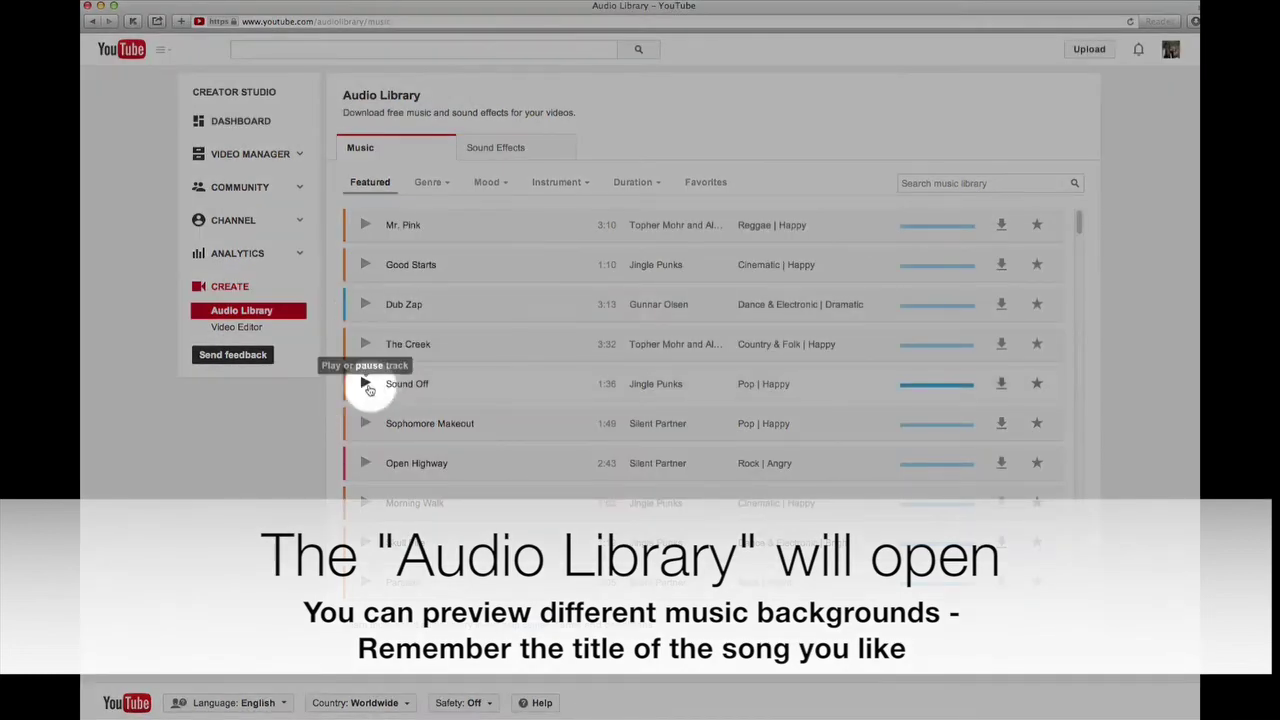
{"action": "left_click", "coordinate": [365, 384]}
{"action": "left_click", "coordinate": [364, 423]}
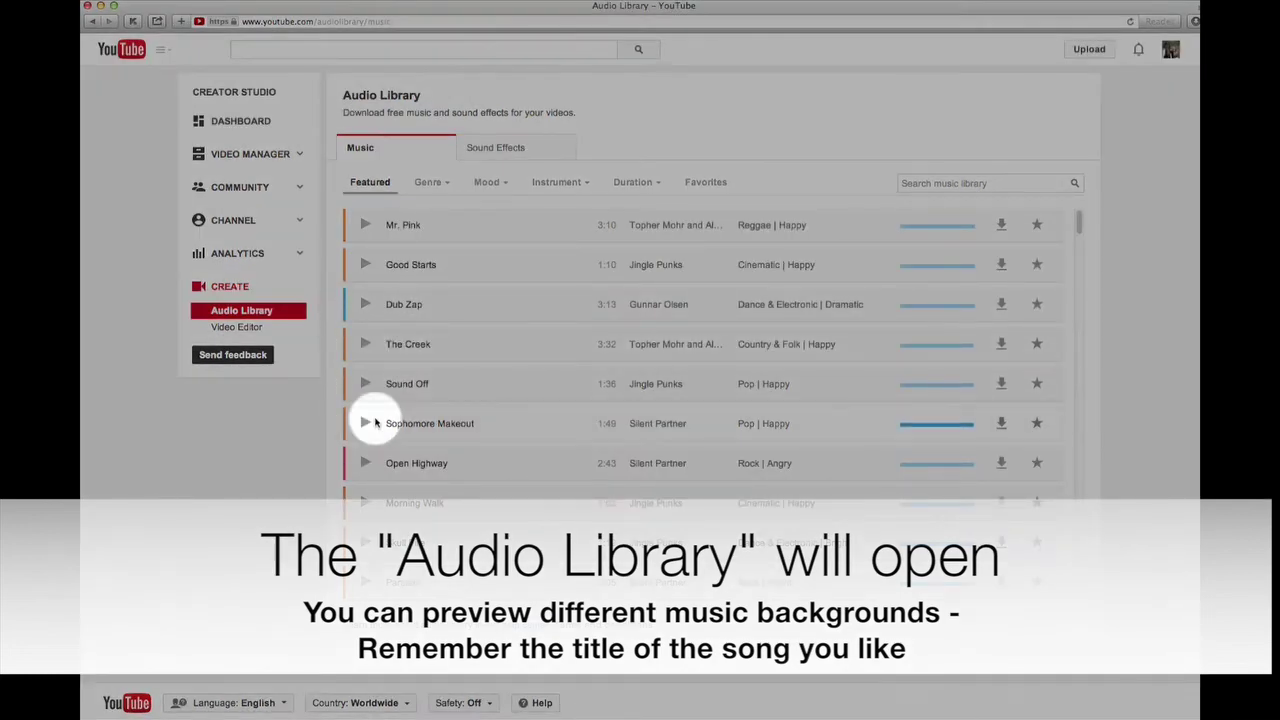
{"action": "left_click", "coordinate": [364, 462]}
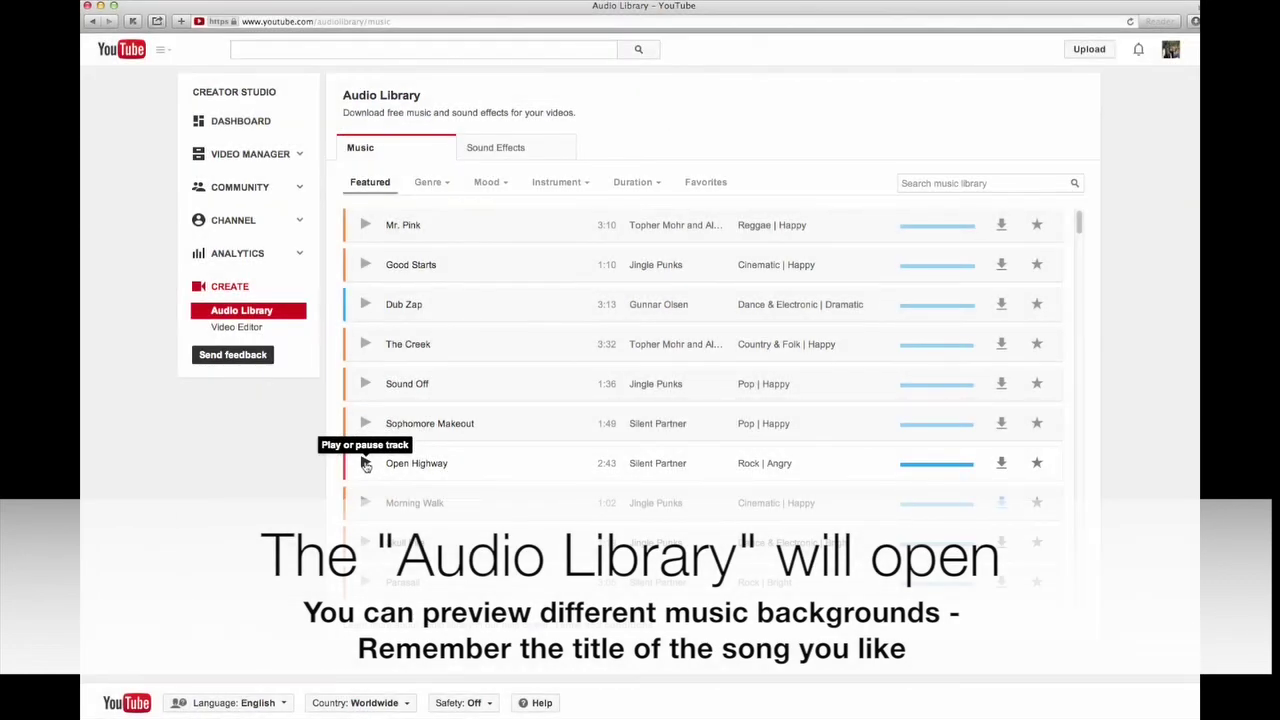
{"action": "left_click", "coordinate": [365, 464]}
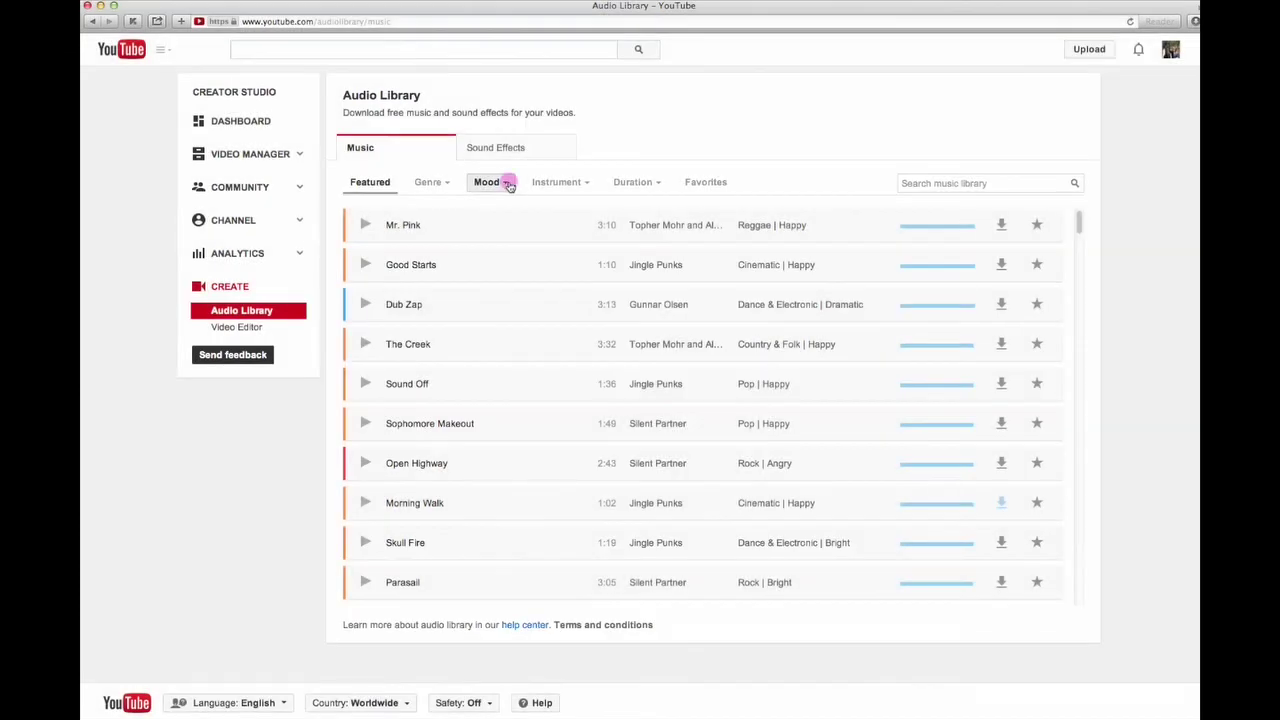
Filter the music library to the Country & Folk genre.
{"action": "left_click", "coordinate": [509, 184]}
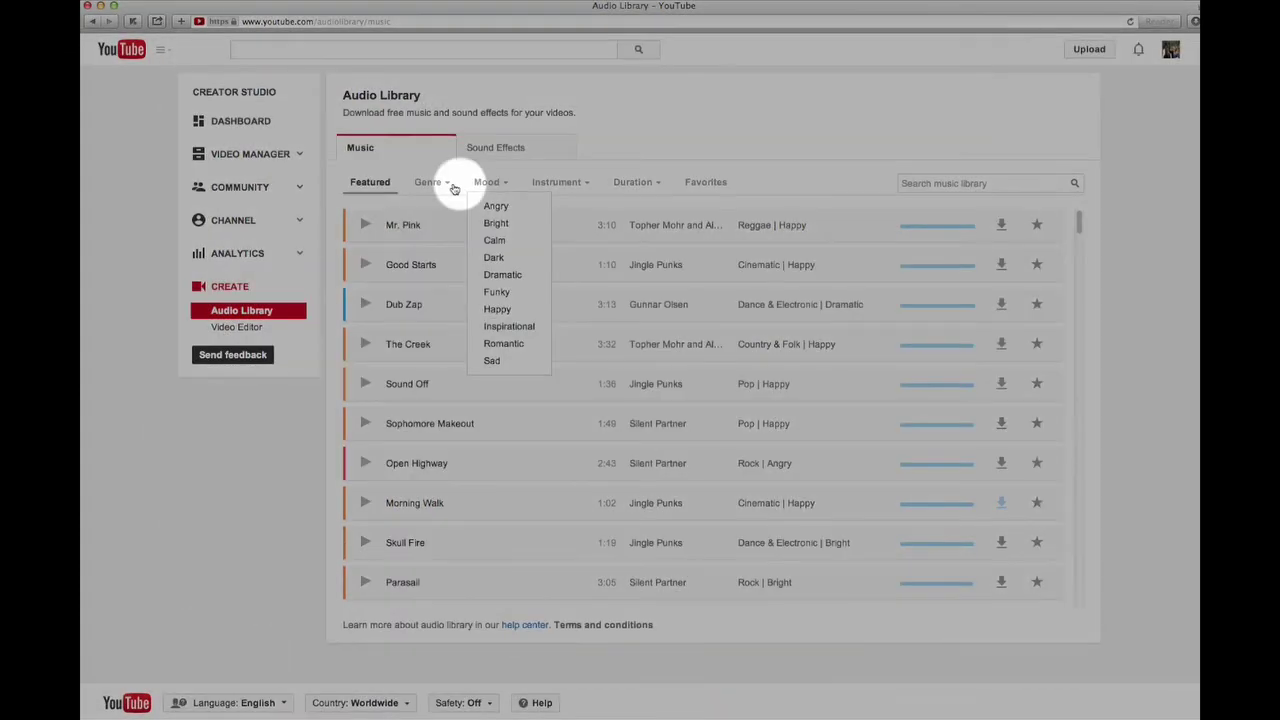
{"action": "left_click", "coordinate": [449, 186]}
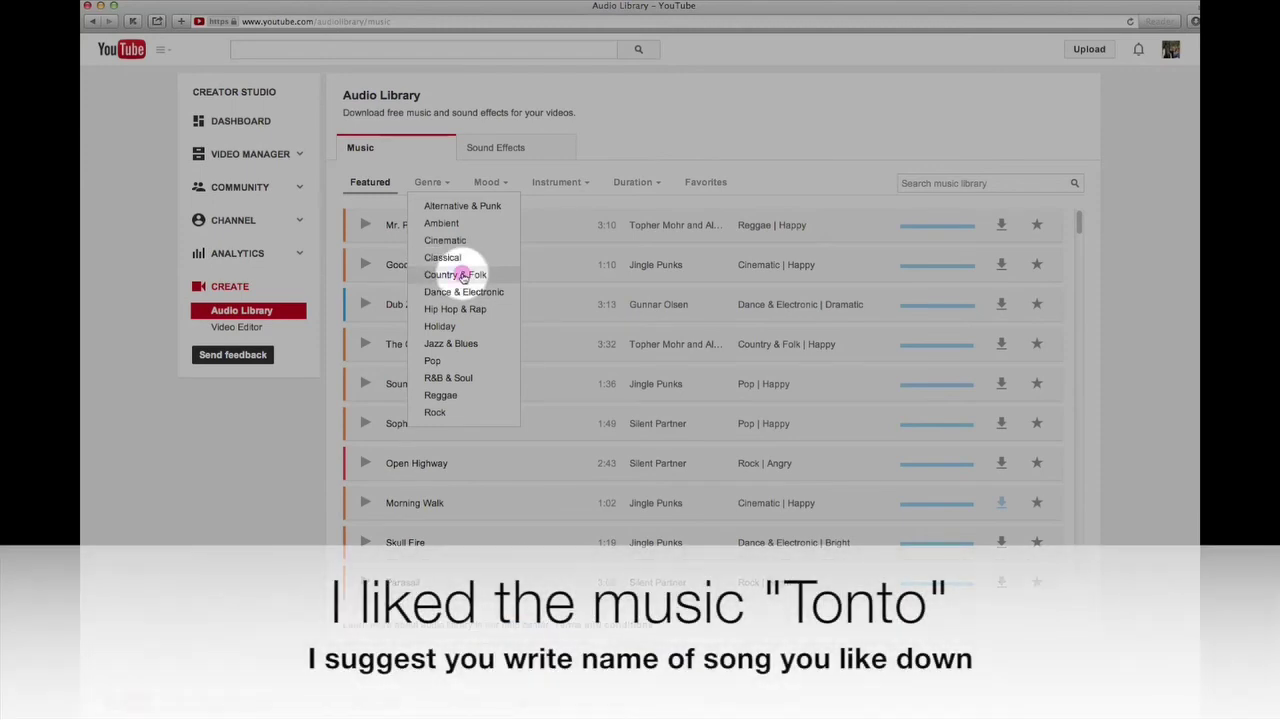
{"action": "left_click", "coordinate": [462, 277]}
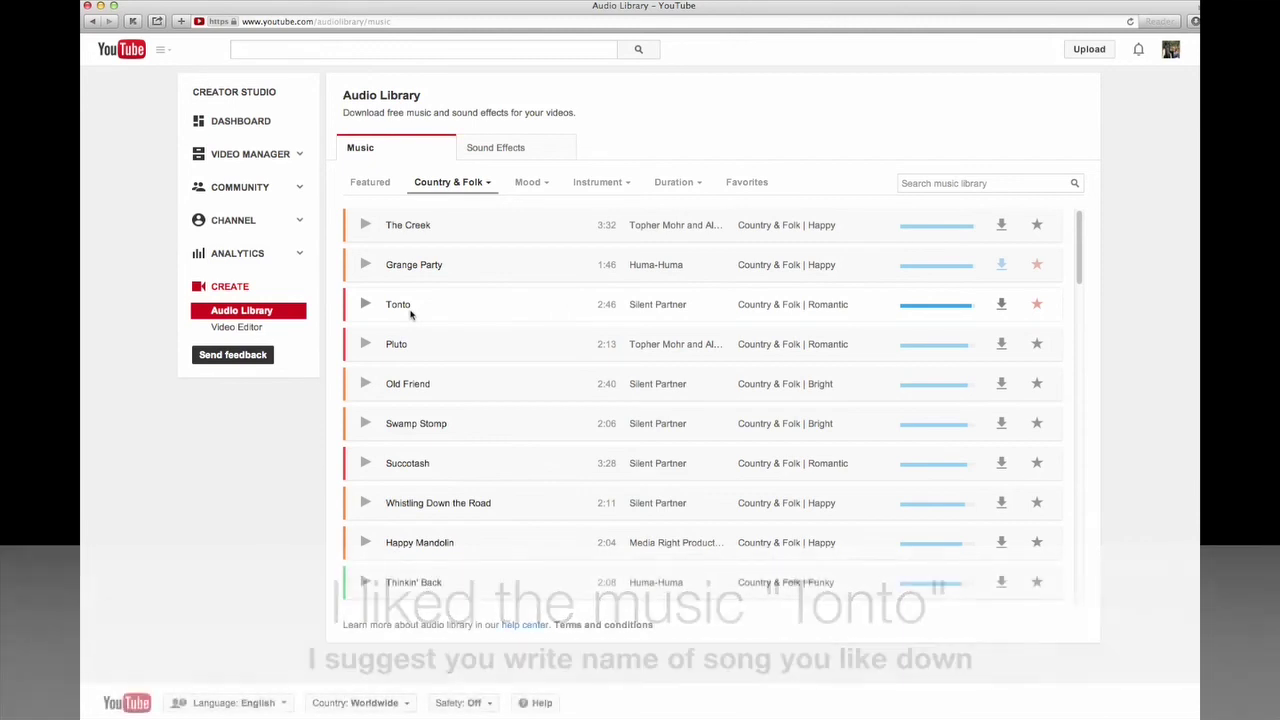
Open the Video Editor and search its audio tracks for "tonto".
{"action": "left_click", "coordinate": [234, 332]}
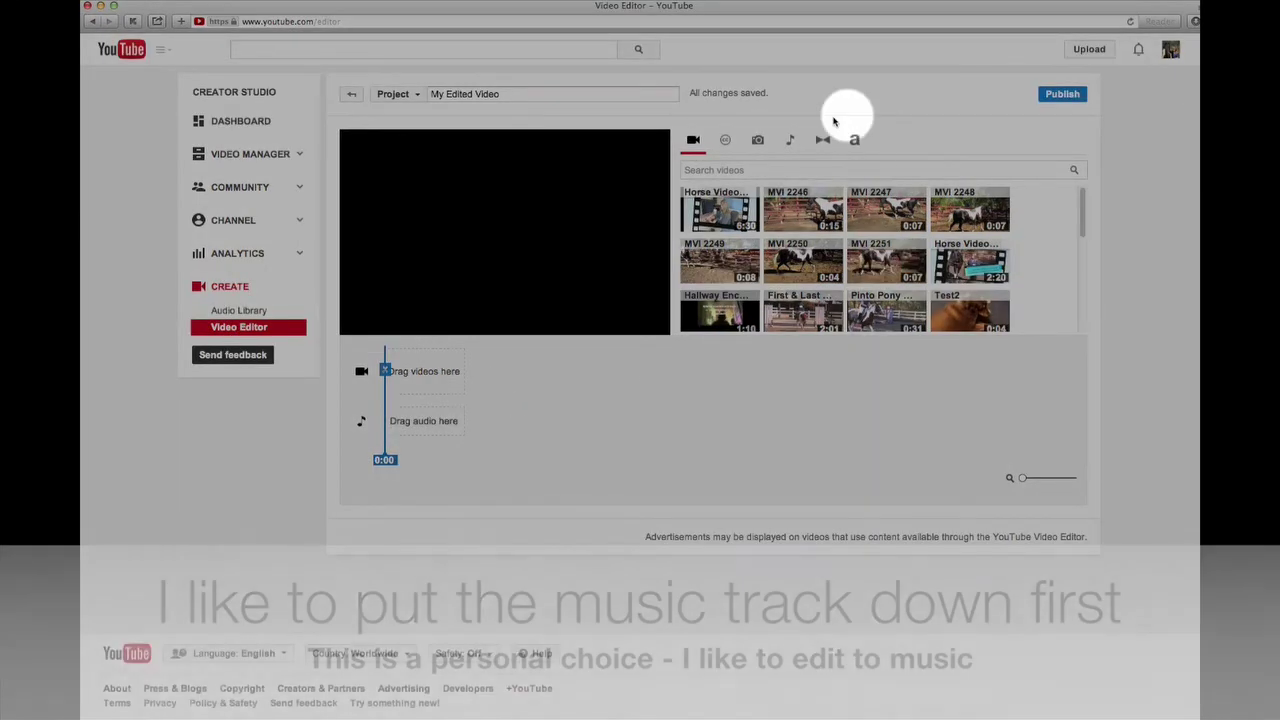
{"action": "left_click", "coordinate": [789, 143]}
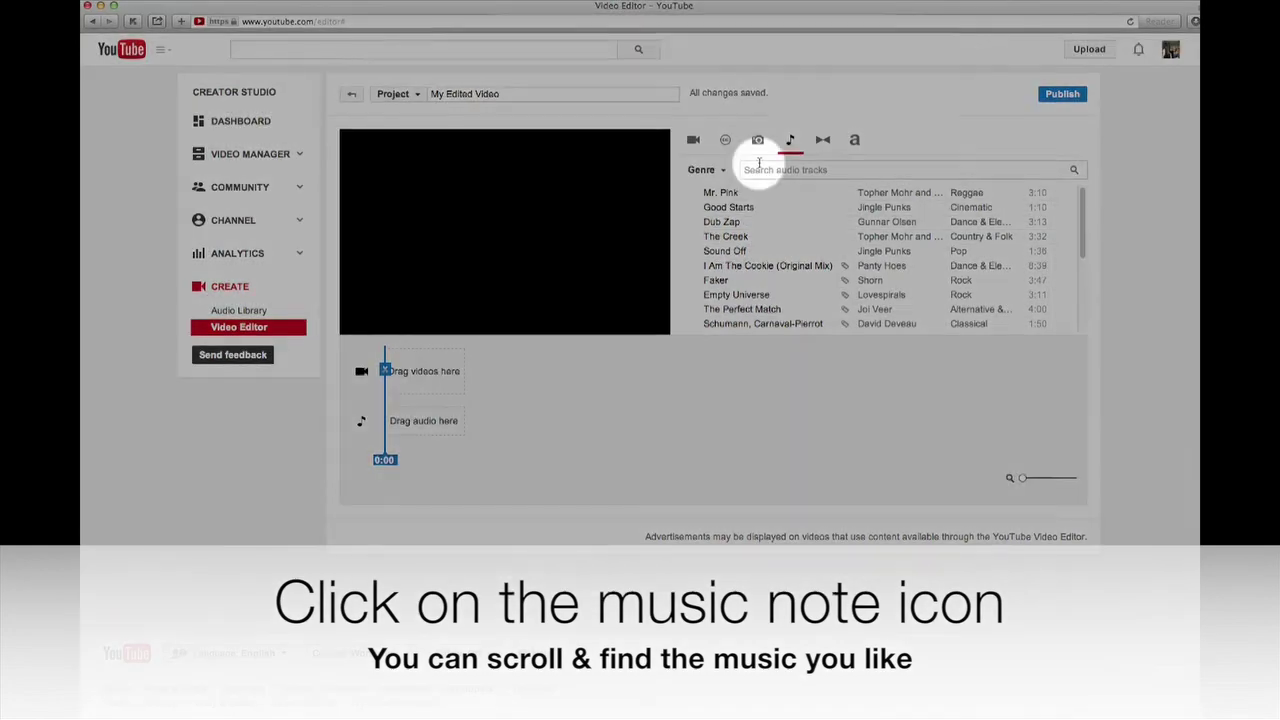
{"action": "left_click", "coordinate": [791, 170]}
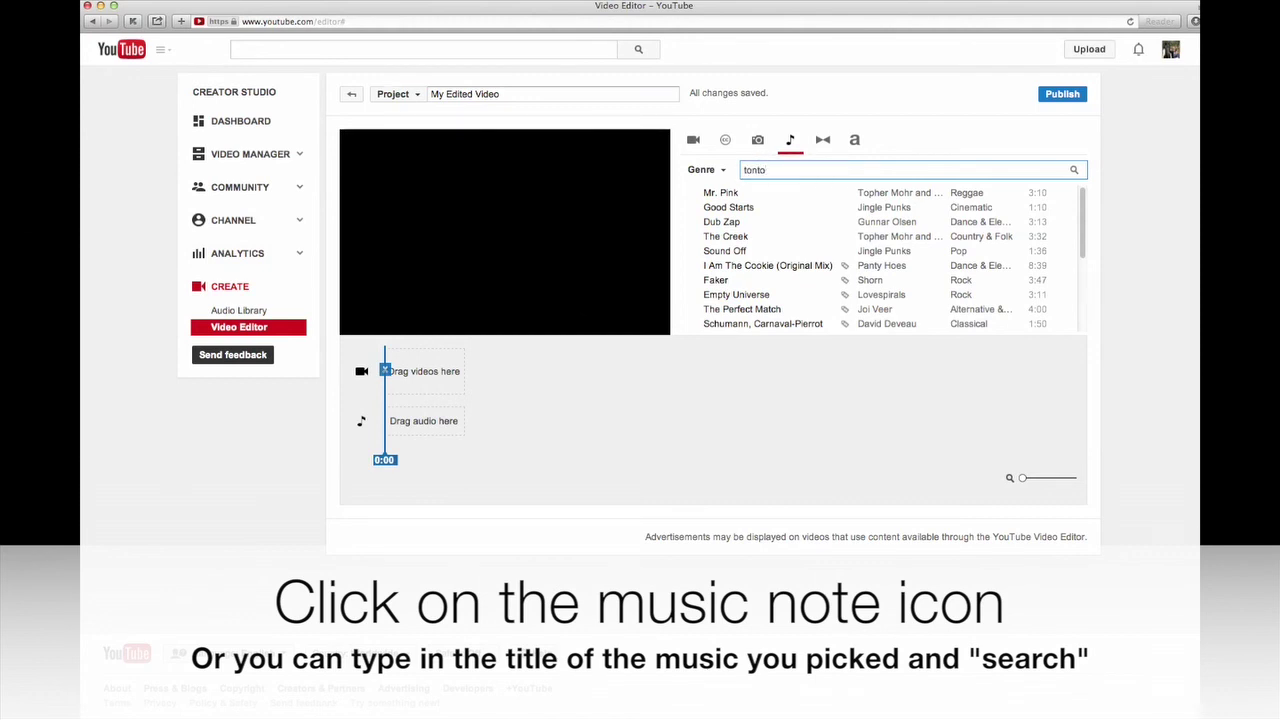
{"action": "key", "text": "Return"}
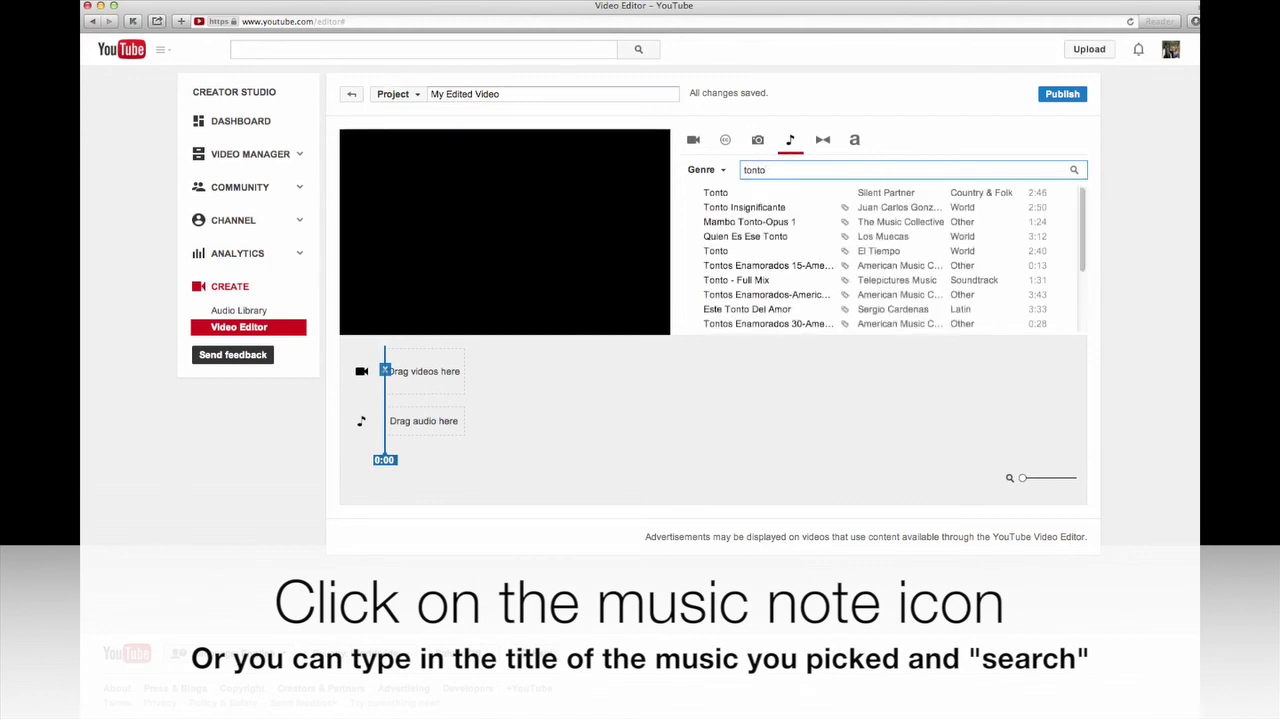
Add the track Tonto by Silent Partner to the project's audio timeline and pause its preview.
{"action": "mouse_move", "coordinate": [731, 193]}
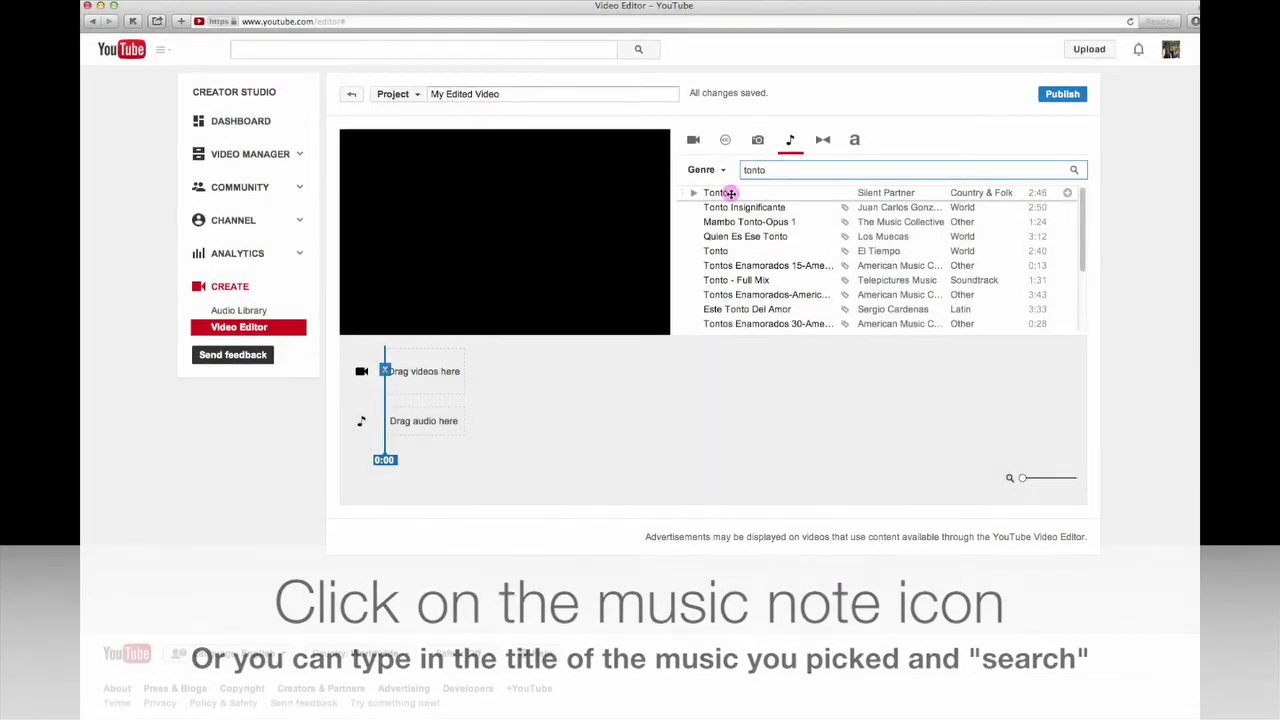
{"action": "left_click_drag", "start_coordinate": [731, 193], "coordinate": [430, 428]}
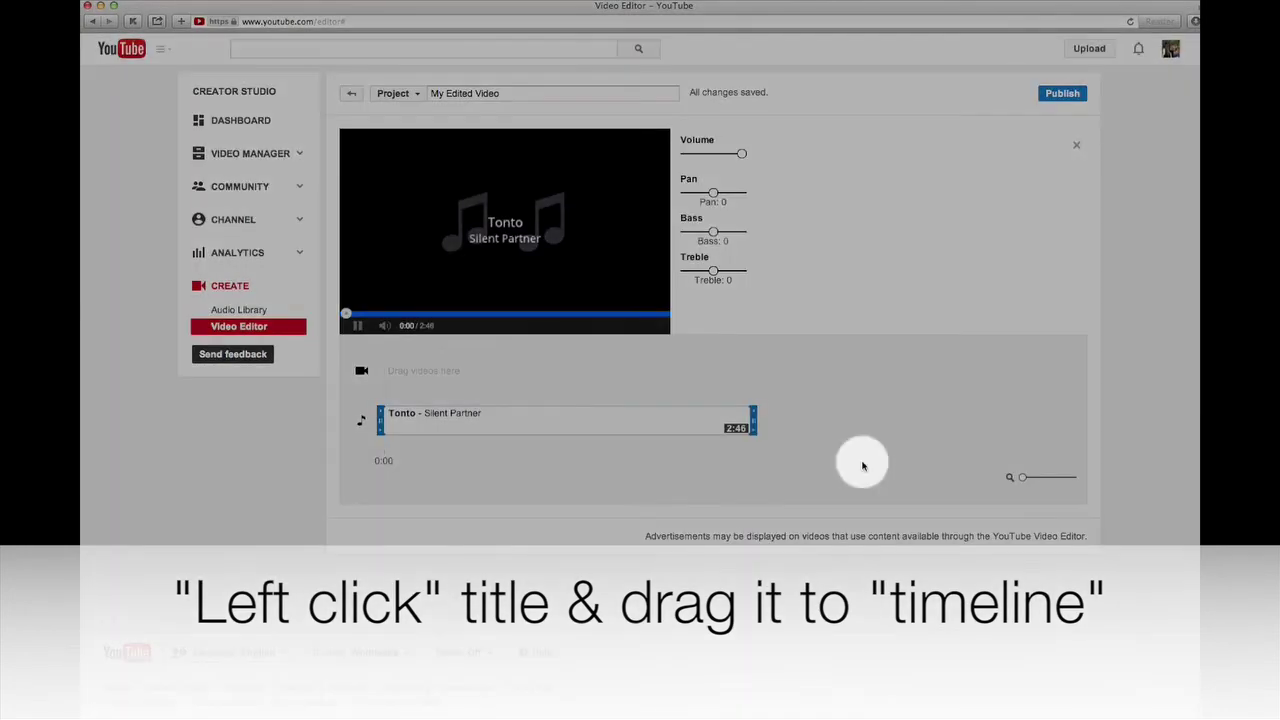
{"action": "left_click", "coordinate": [860, 462]}
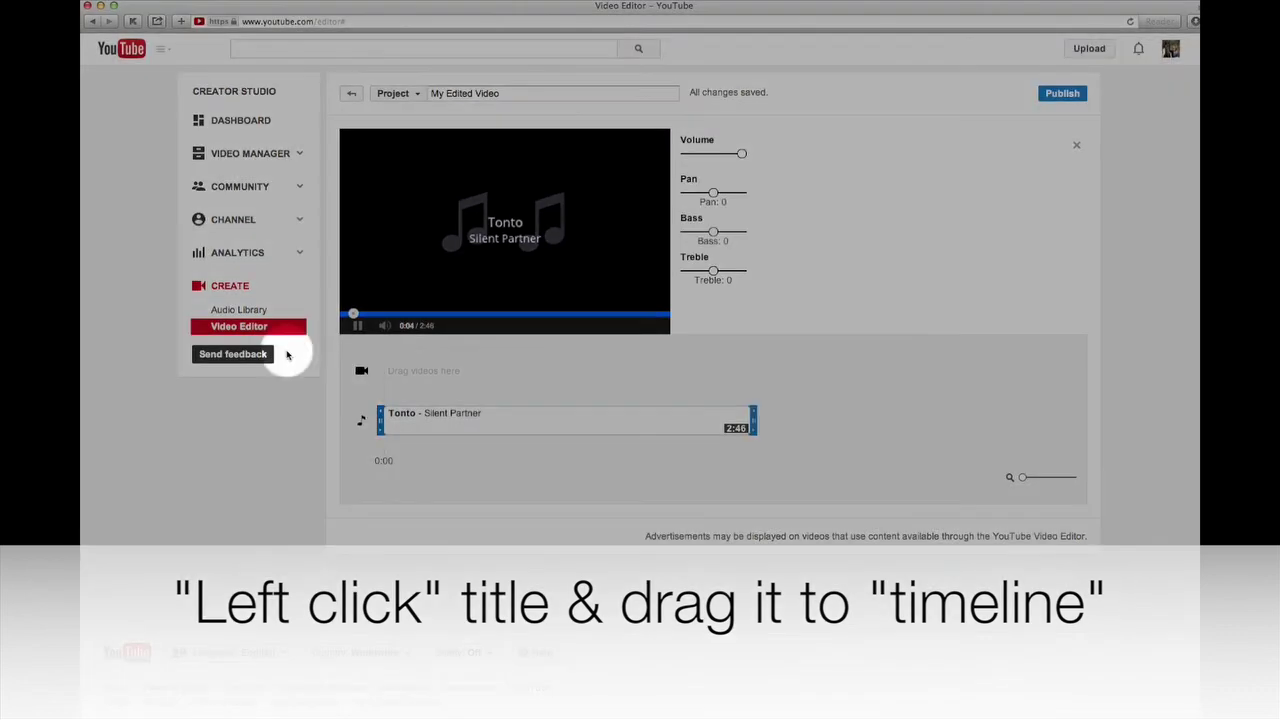
{"action": "left_click", "coordinate": [357, 325]}
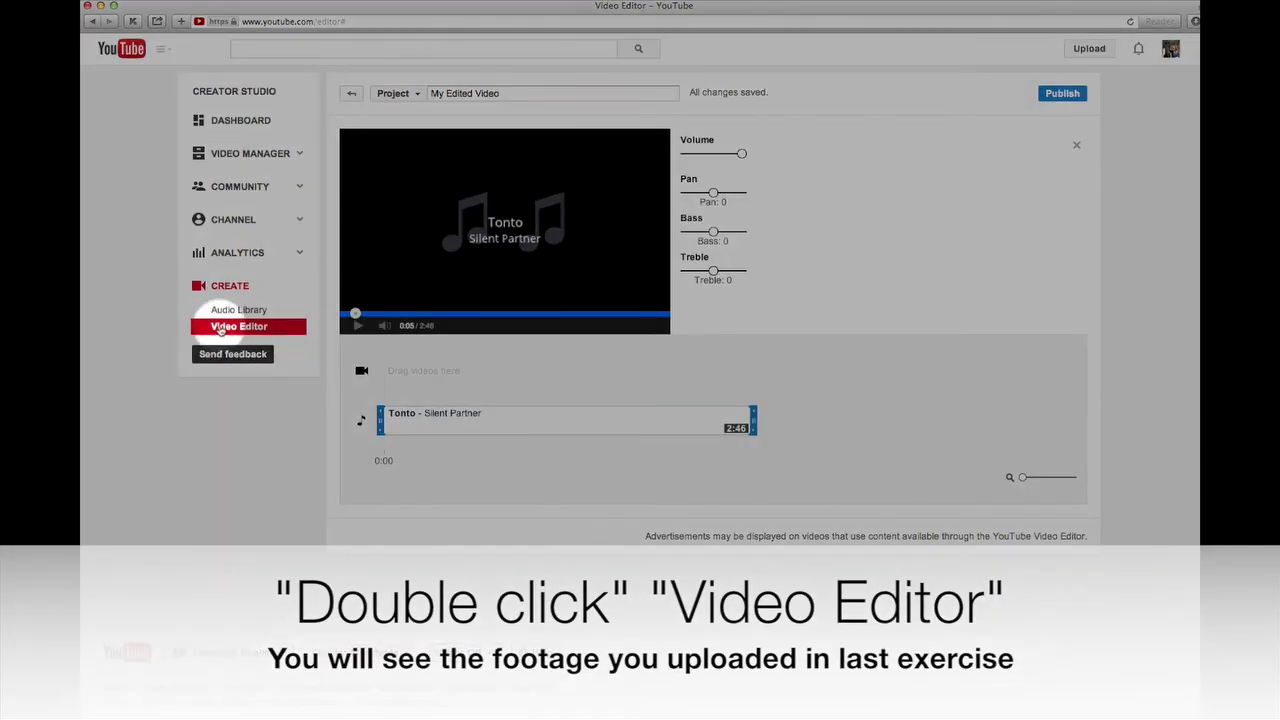
Return to the uploaded video clips and place MVI 2246 at the start of the video timeline.
{"action": "double_click", "coordinate": [220, 330]}
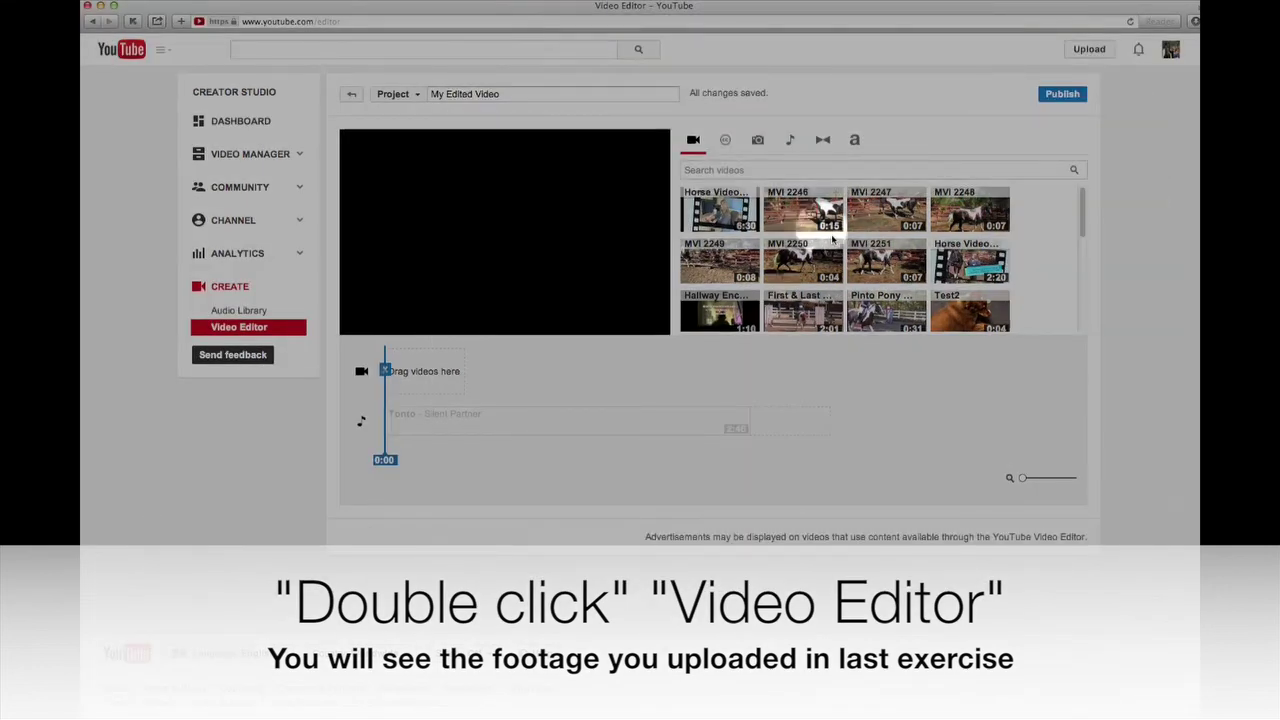
{"action": "scroll", "coordinate": [798, 222], "scroll_direction": "down", "scroll_amount": 1}
{"action": "left_click_drag", "start_coordinate": [798, 216], "coordinate": [422, 372]}
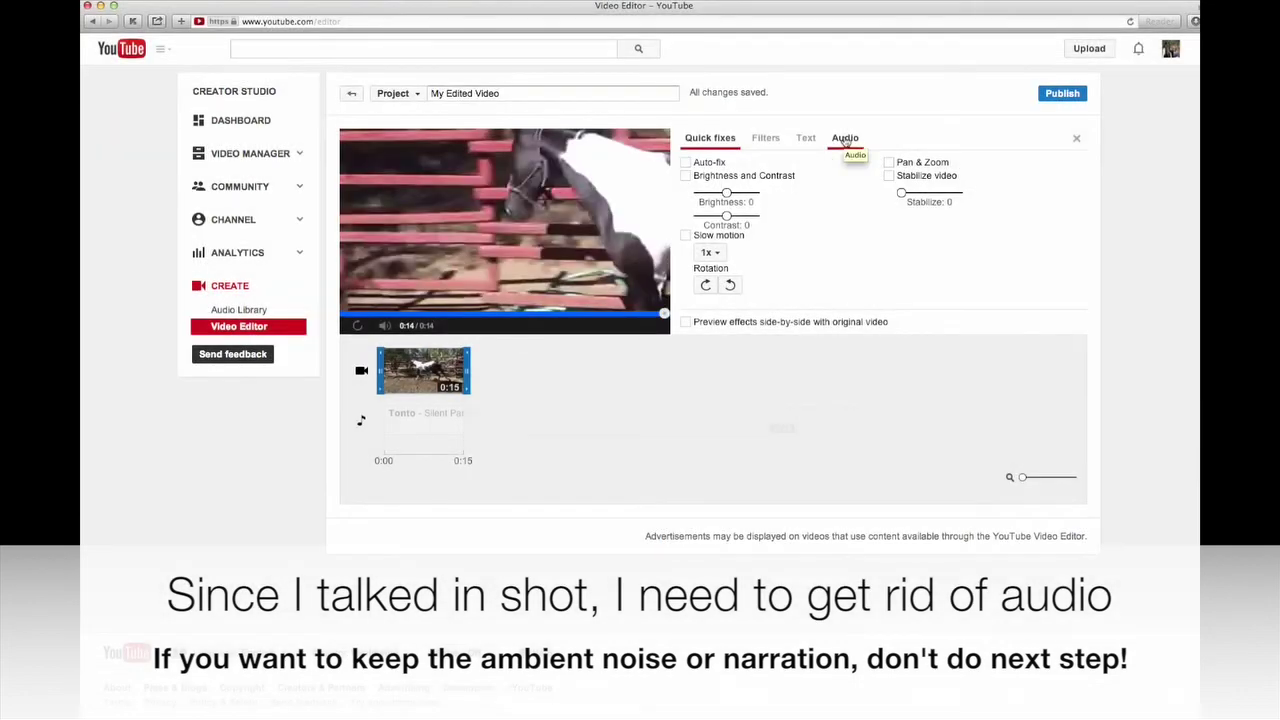
Lower the MVI 2246 clip's audio volume to its minimum and pause the preview.
{"action": "left_click", "coordinate": [845, 140]}
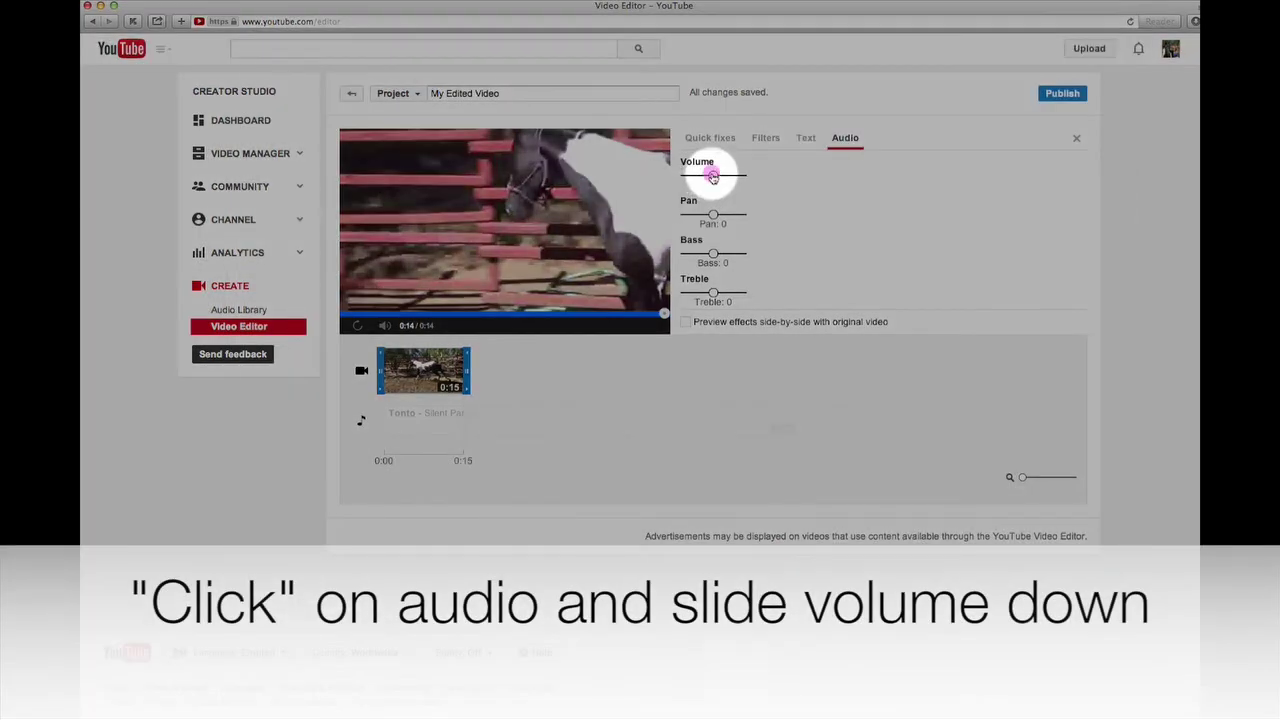
{"action": "left_click_drag", "start_coordinate": [712, 176], "coordinate": [681, 177]}
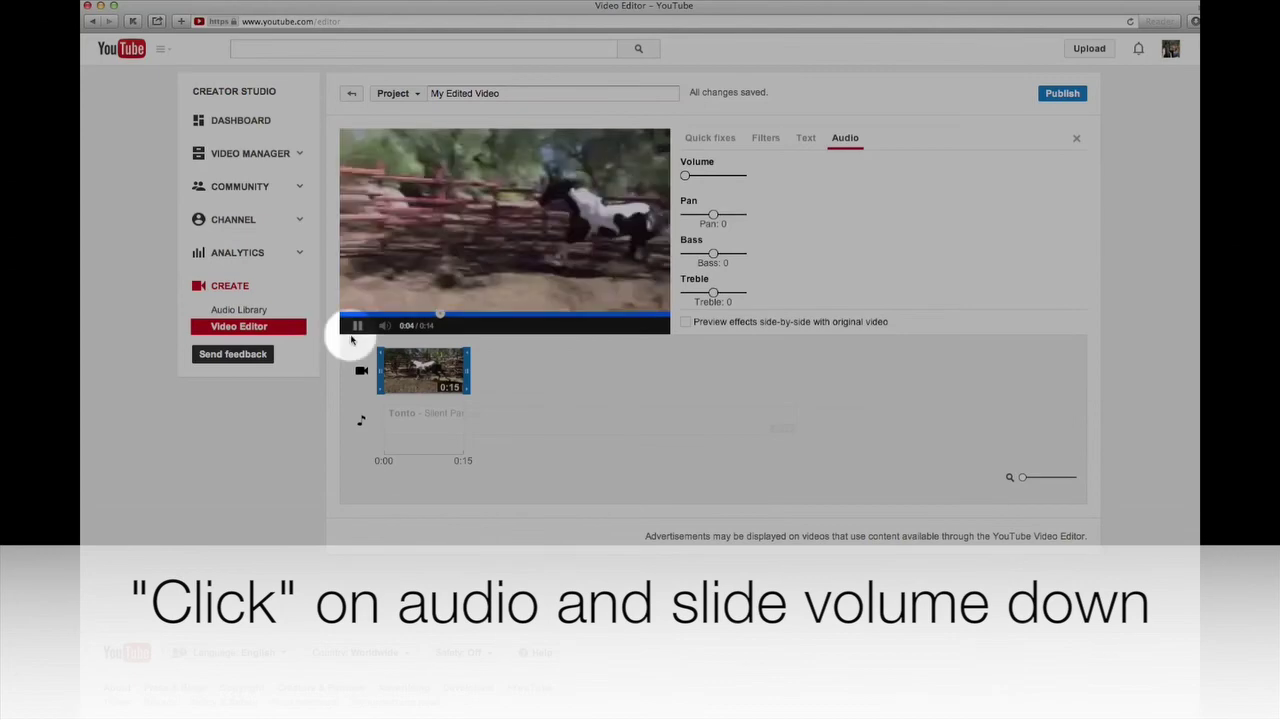
{"action": "left_click", "coordinate": [358, 325]}
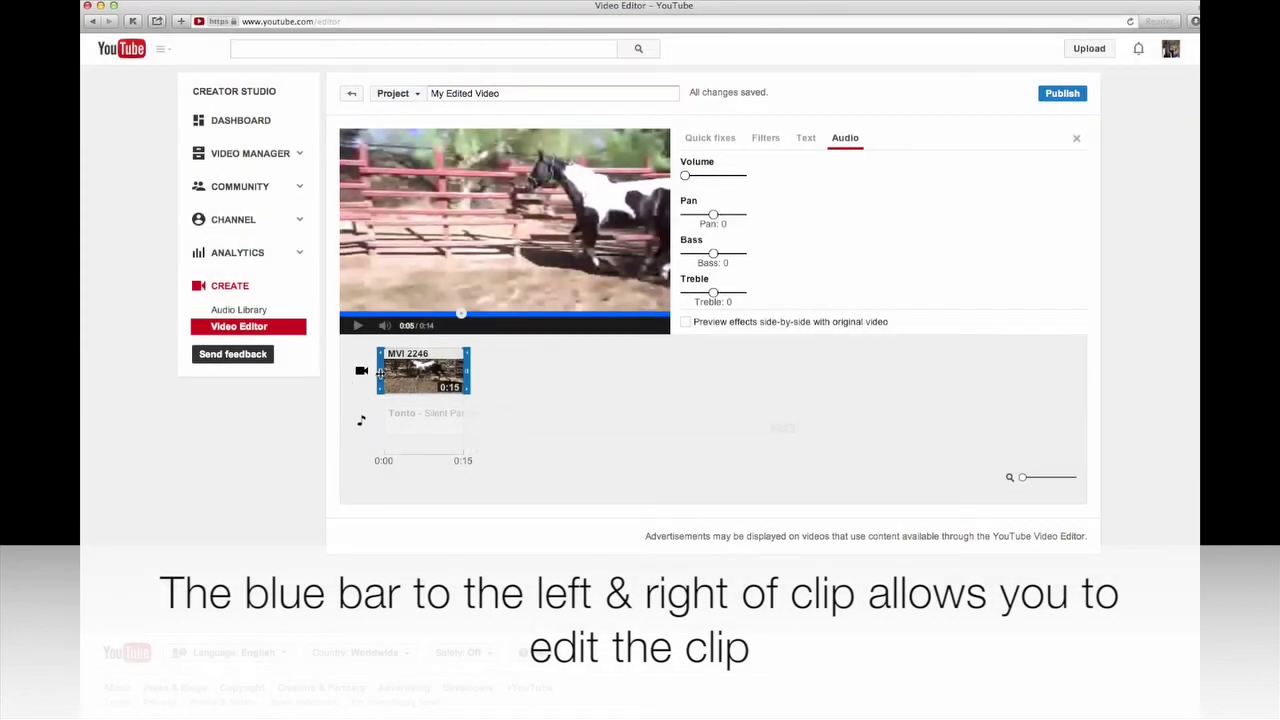
Trim the beginning of the MVI 2246 clip so it runs about 11 seconds.
{"action": "left_click_drag", "start_coordinate": [380, 372], "coordinate": [402, 379]}
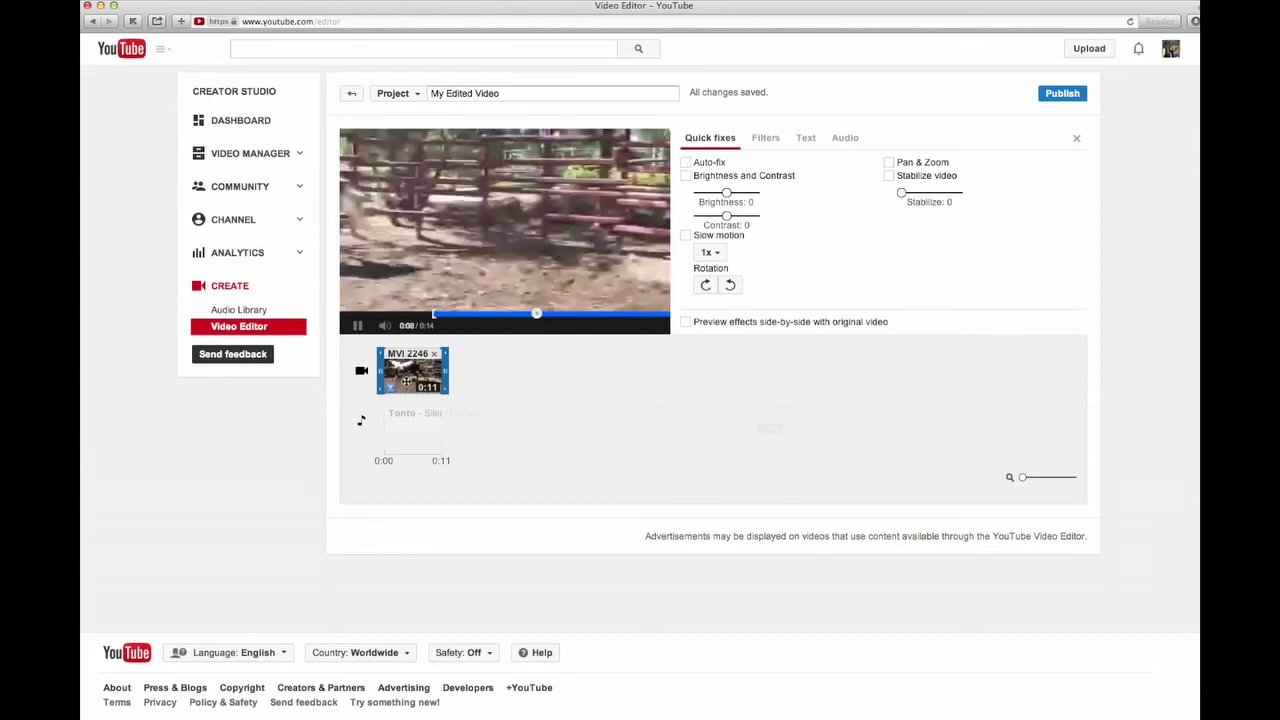
{"action": "left_click_drag", "start_coordinate": [406, 380], "coordinate": [510, 412]}
{"action": "left_click", "coordinate": [514, 413]}
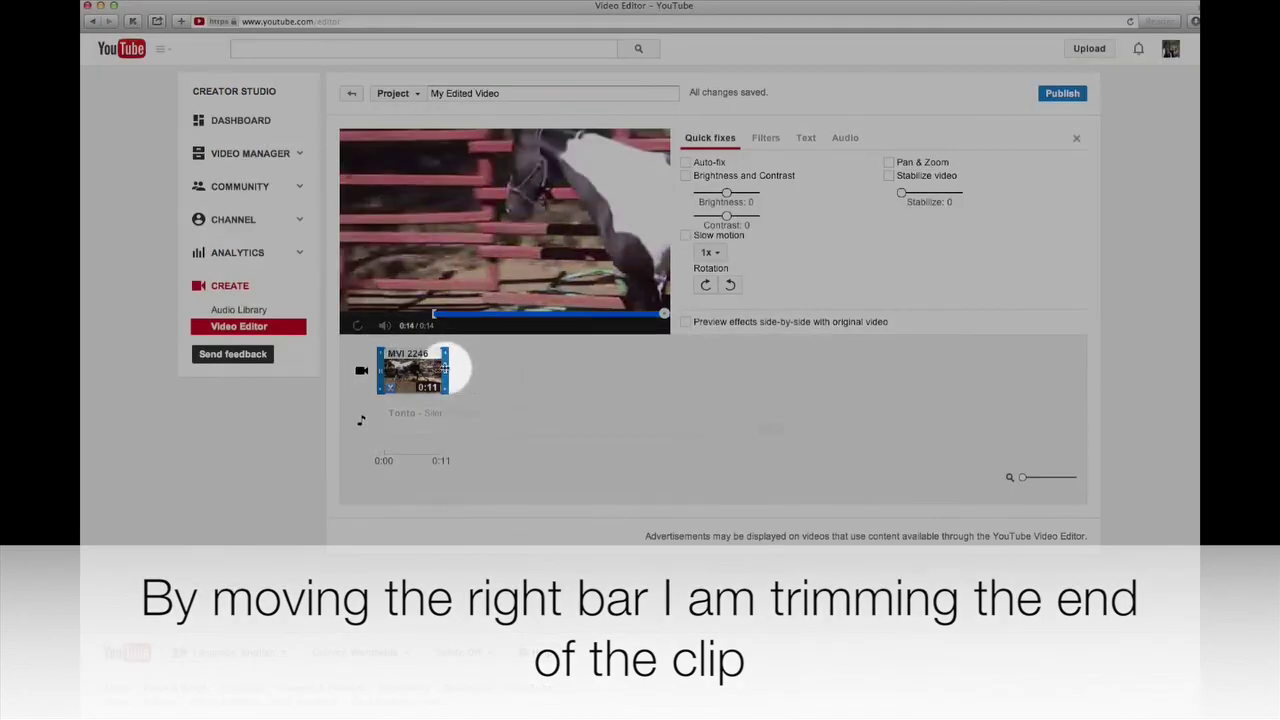
Trim the end of the MVI 2246 clip to a duration of about 4.5 seconds.
{"action": "left_click", "coordinate": [444, 370]}
{"action": "left_click_drag", "start_coordinate": [444, 372], "coordinate": [409, 370]}
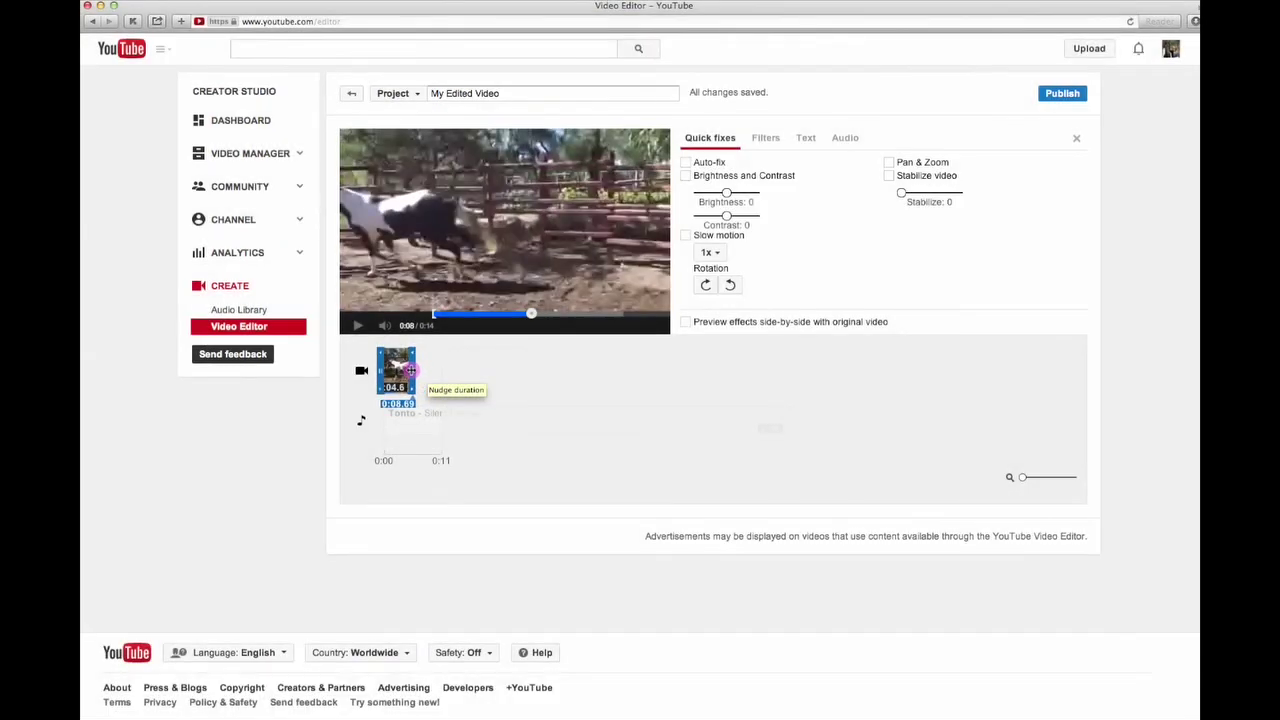
{"action": "left_click_drag", "start_coordinate": [409, 370], "coordinate": [408, 370]}
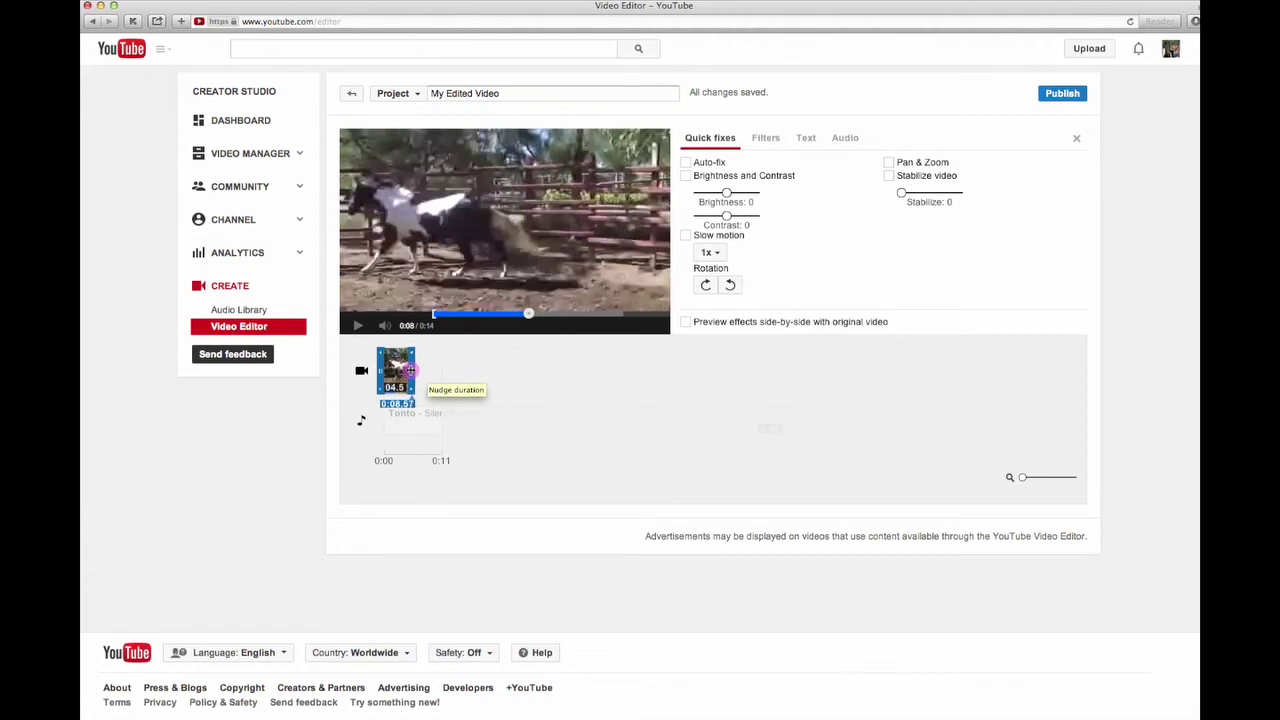
{"action": "left_click_drag", "start_coordinate": [408, 370], "coordinate": [408, 370]}
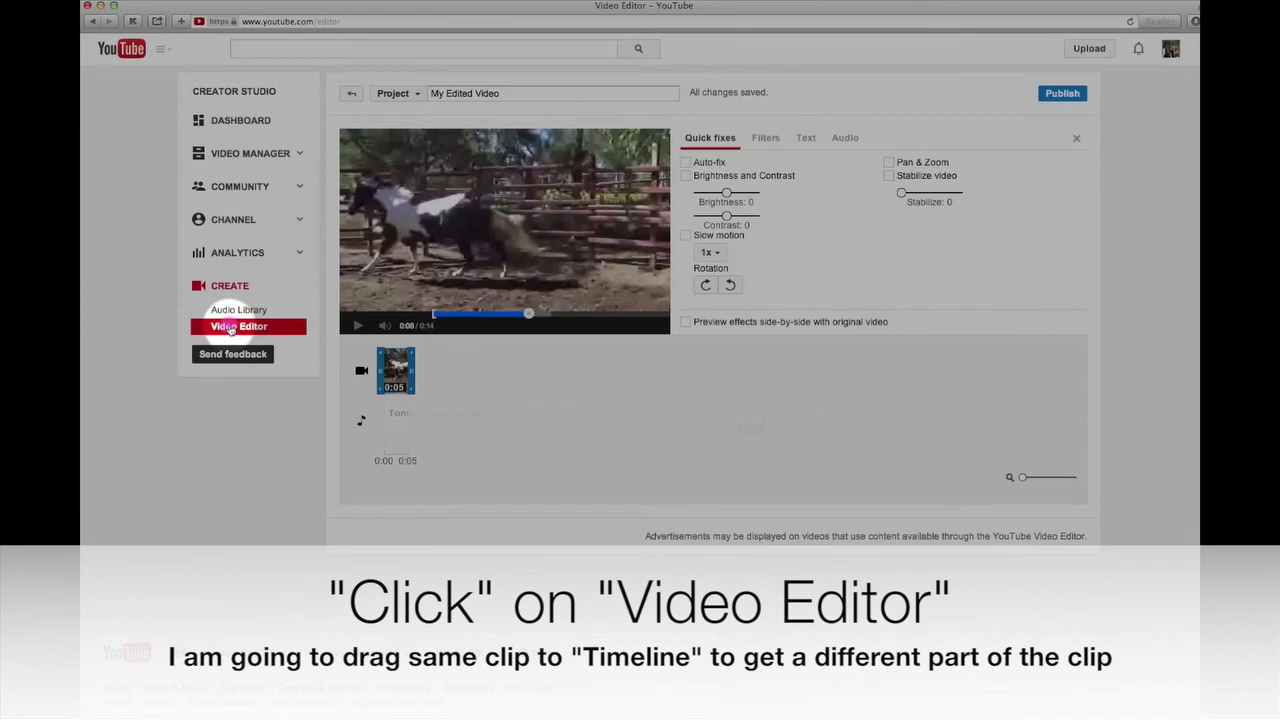
Add MVI 2246 again after the first clip on the video timeline and lower its volume to the minimum.
{"action": "left_click", "coordinate": [230, 328]}
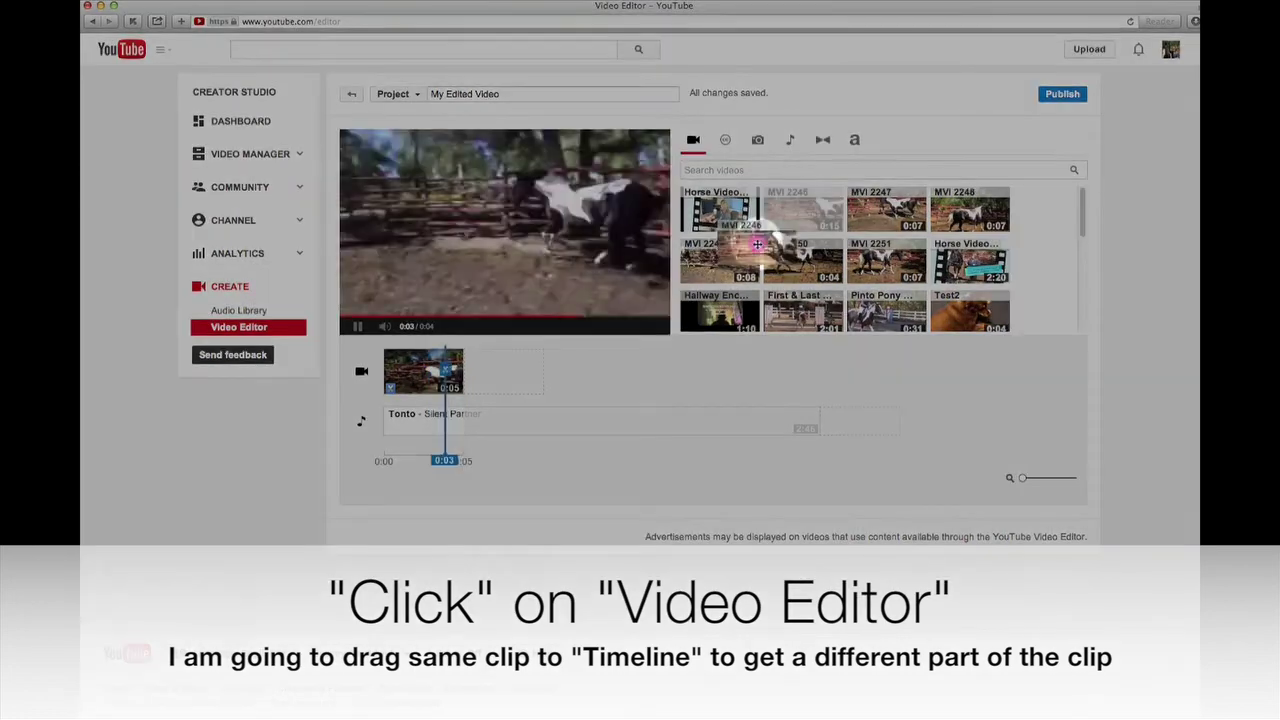
{"action": "left_click_drag", "start_coordinate": [776, 216], "coordinate": [502, 370]}
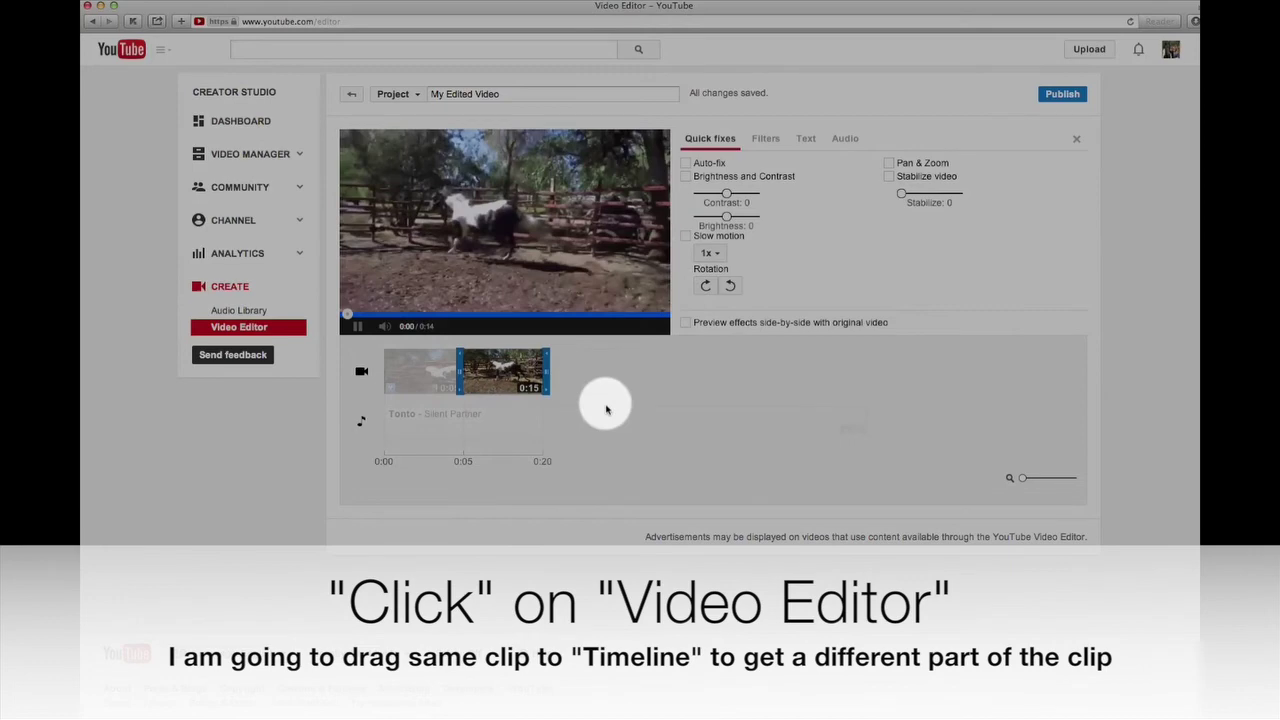
{"action": "mouse_move", "coordinate": [606, 408]}
{"action": "left_mouse_down"}
{"action": "mouse_move", "coordinate": [690, 384]}
{"action": "mouse_move", "coordinate": [651, 354]}
{"action": "mouse_move", "coordinate": [491, 391]}
{"action": "mouse_move", "coordinate": [890, 176]}
{"action": "left_mouse_up"}
{"action": "left_click", "coordinate": [845, 138]}
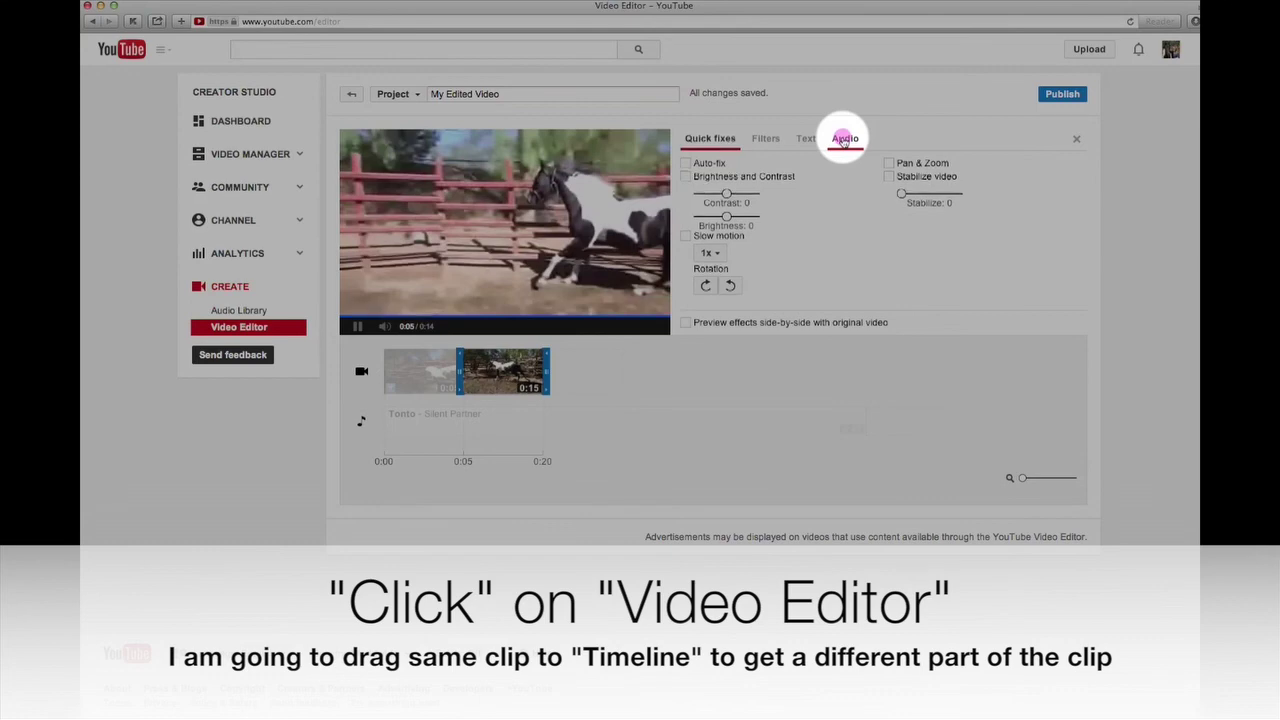
{"action": "left_click_drag", "start_coordinate": [713, 176], "coordinate": [678, 180]}
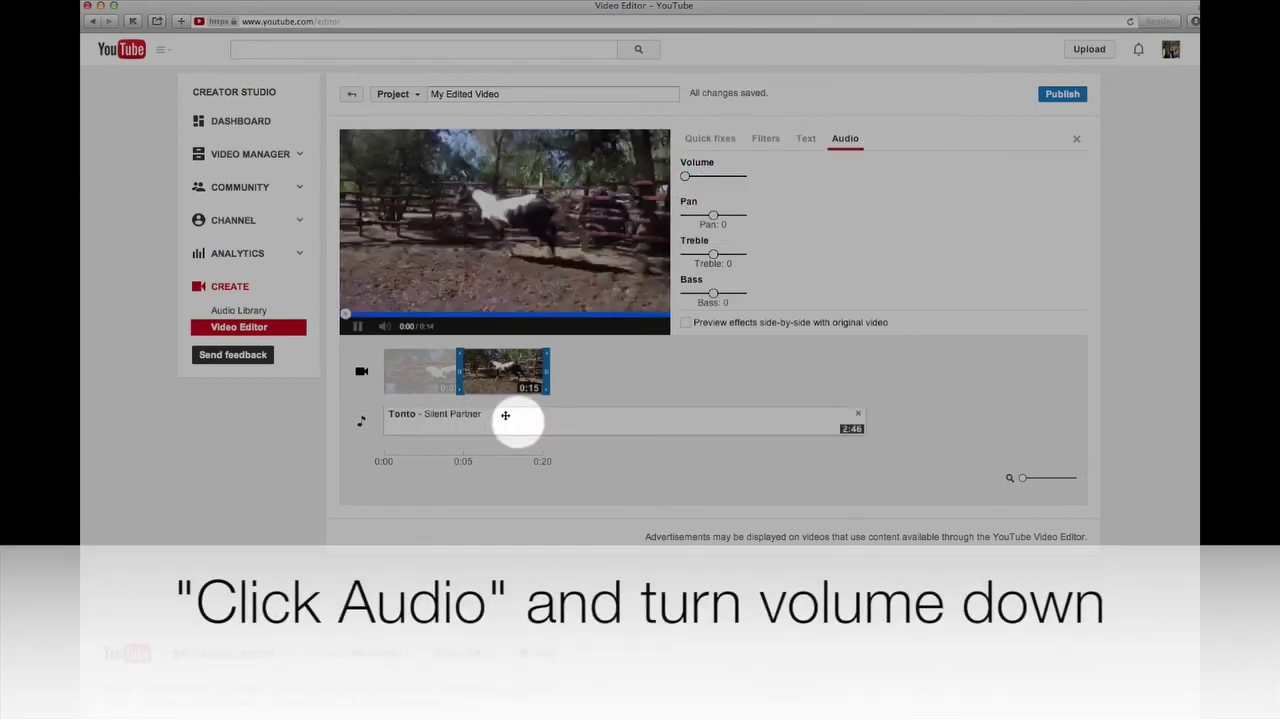
Trim the beginning of the second MVI 2246 clip so only about its last second remains.
{"action": "left_click_drag", "start_coordinate": [466, 371], "coordinate": [535, 370]}
{"action": "left_click", "coordinate": [609, 395]}
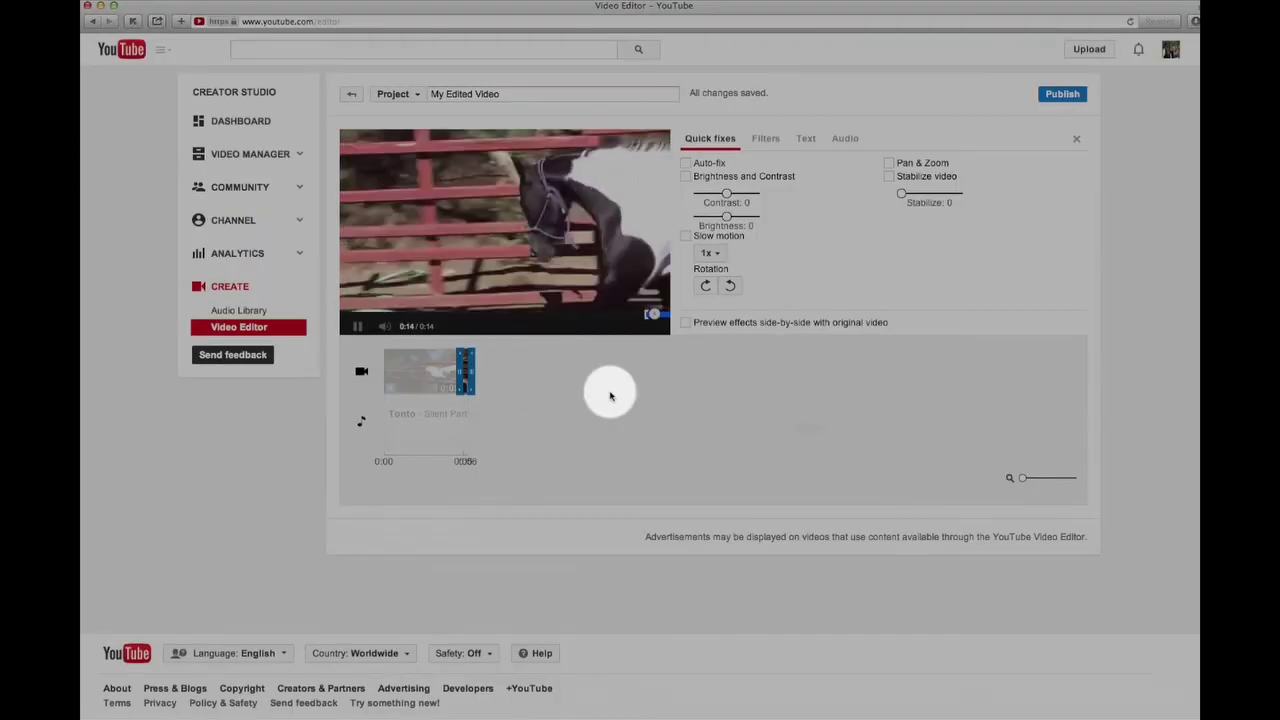
{"action": "left_click", "coordinate": [622, 385]}
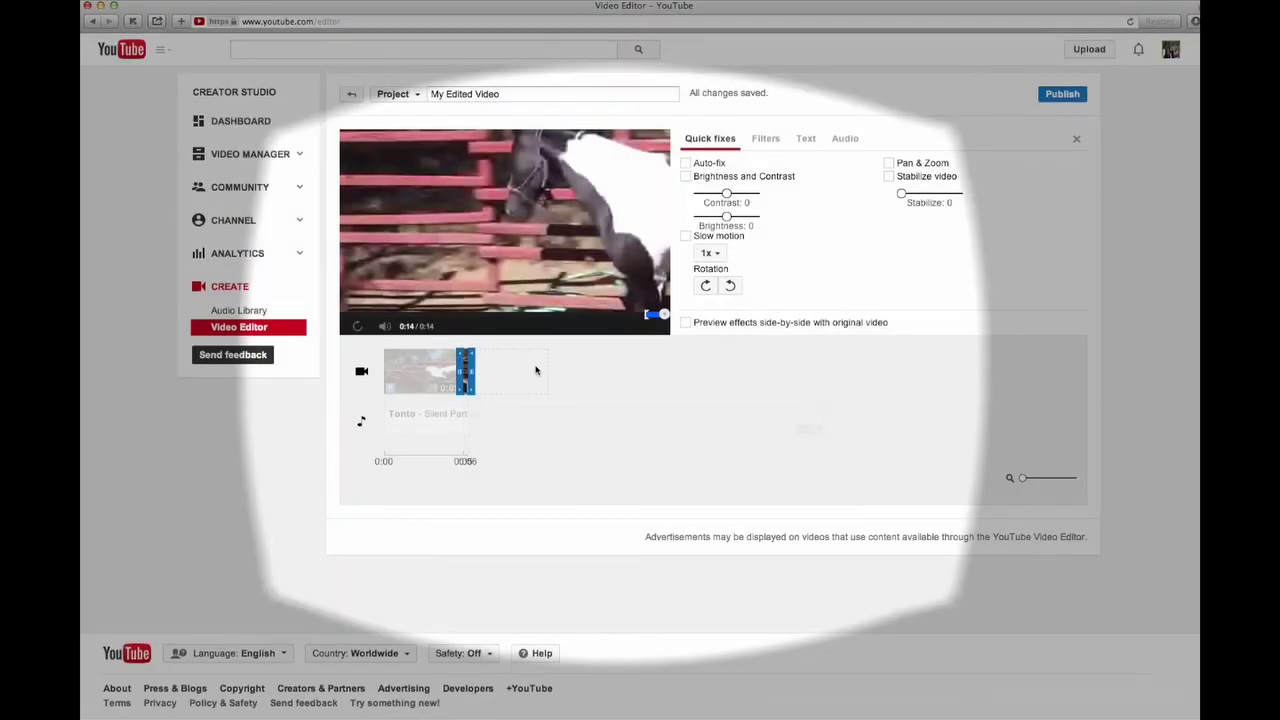
{"action": "left_click", "coordinate": [467, 369]}
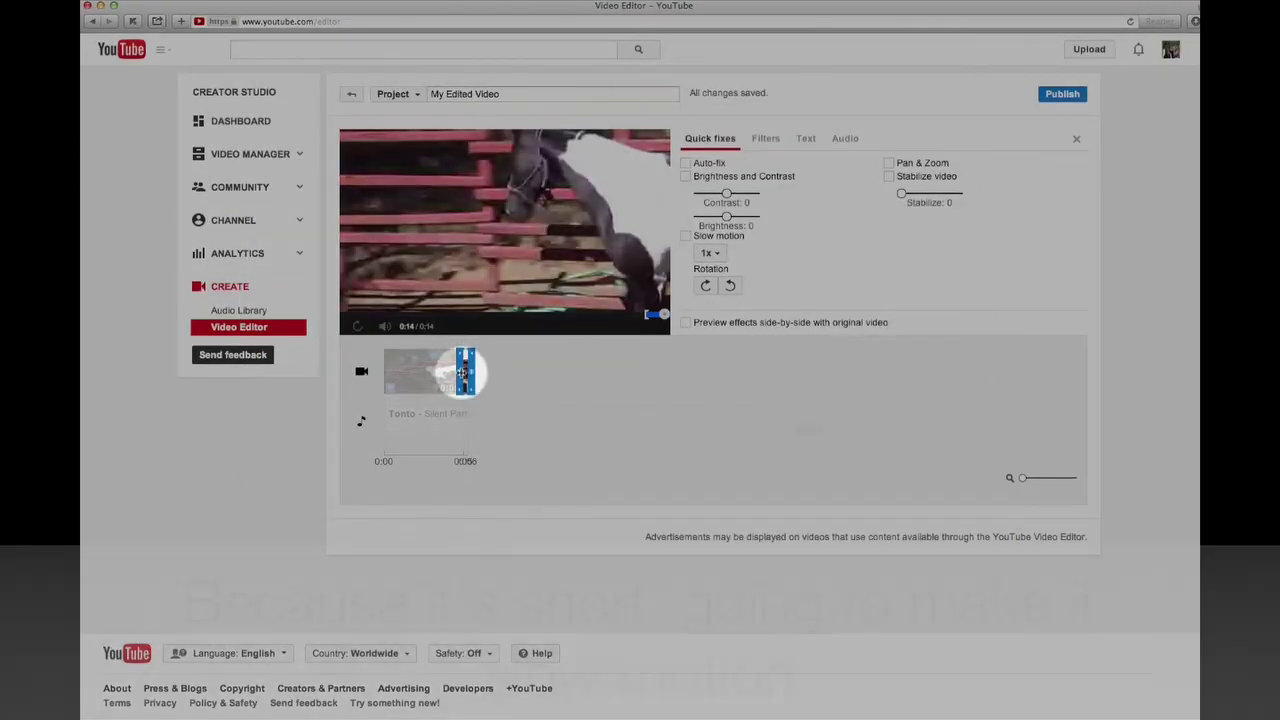
{"action": "left_click_drag", "start_coordinate": [461, 372], "coordinate": [460, 372]}
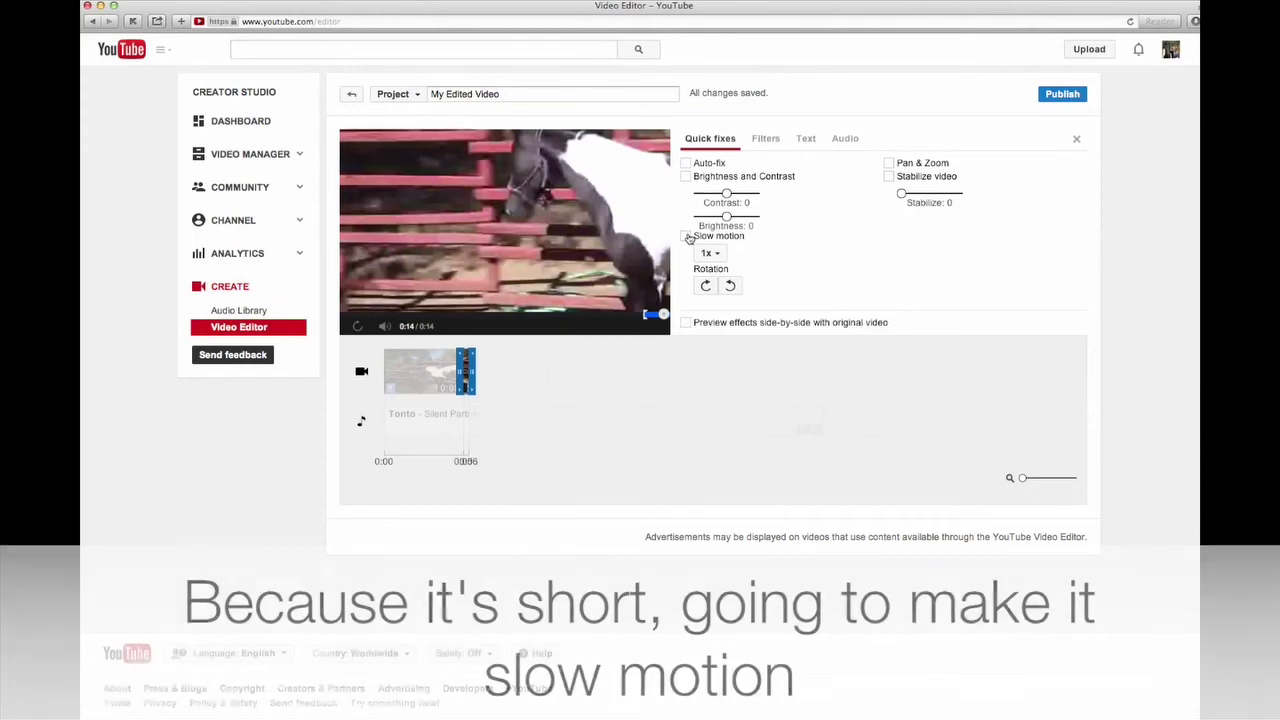
Apply slow motion at 4x to the second MVI 2246 clip.
{"action": "left_click", "coordinate": [689, 239]}
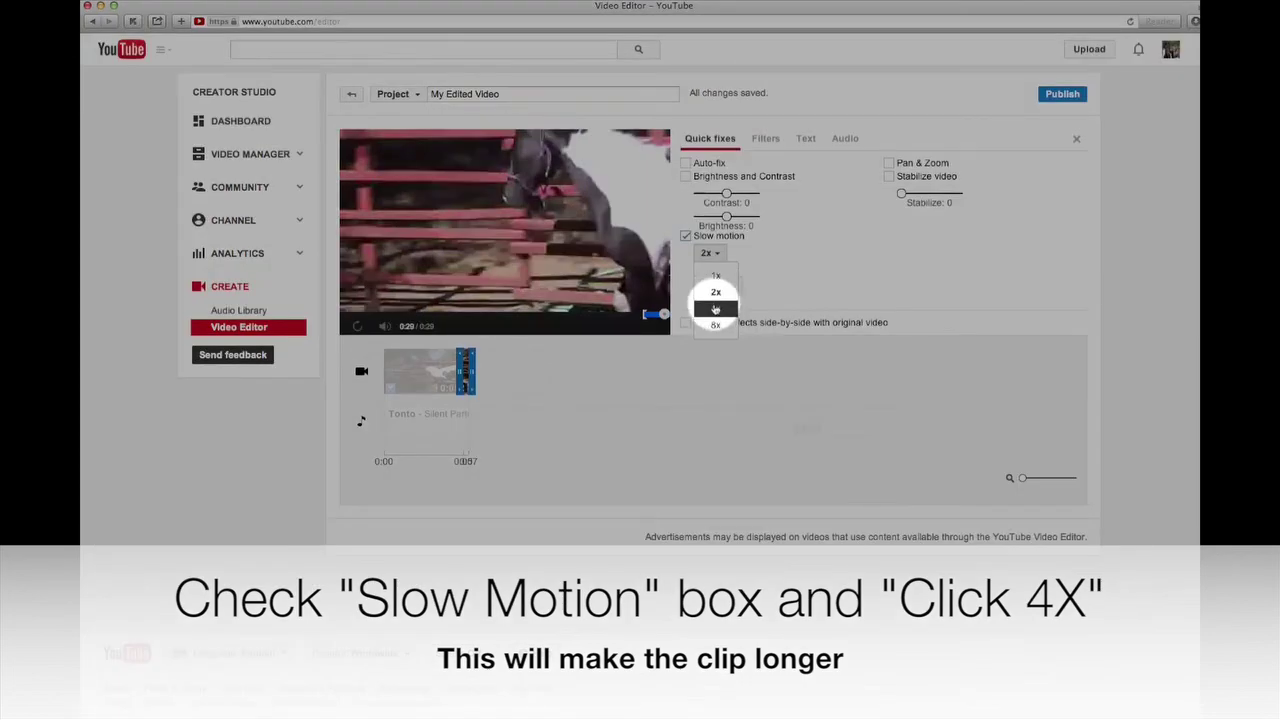
{"action": "left_click", "coordinate": [715, 309]}
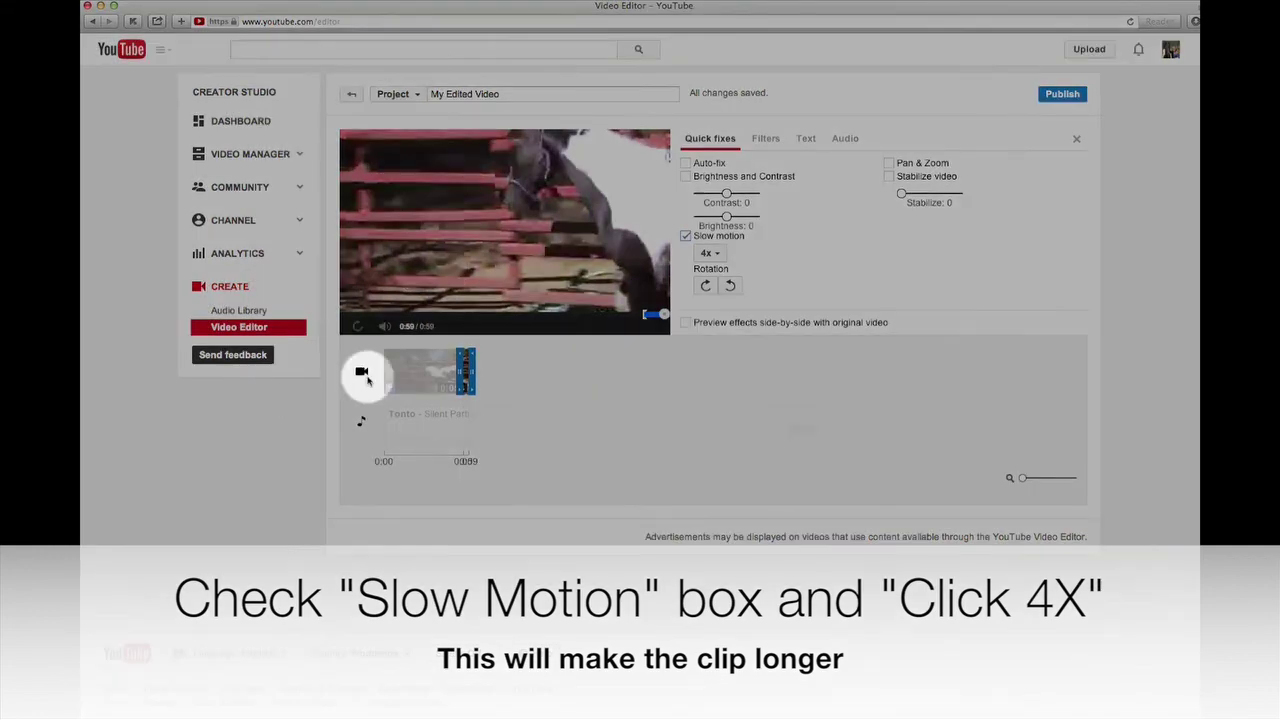
Preview MVI 2247 and add it after the second MVI 2246 clip on the video timeline.
{"action": "left_click", "coordinate": [361, 372]}
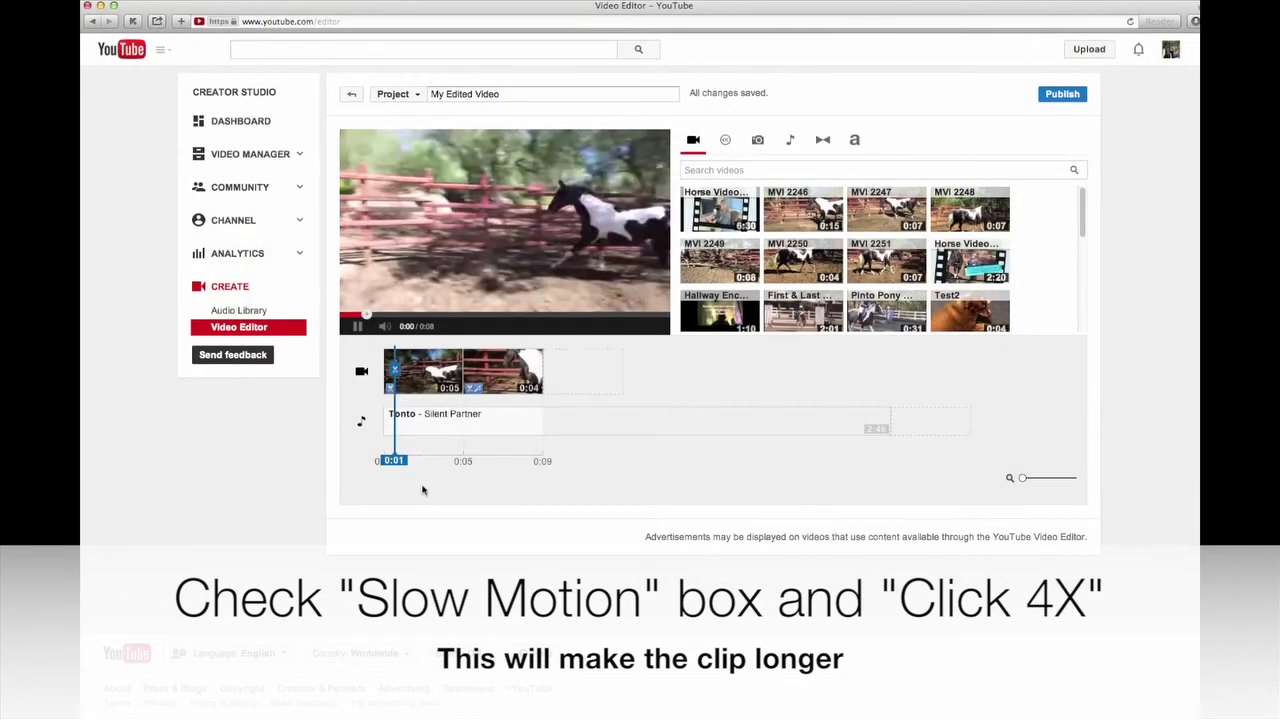
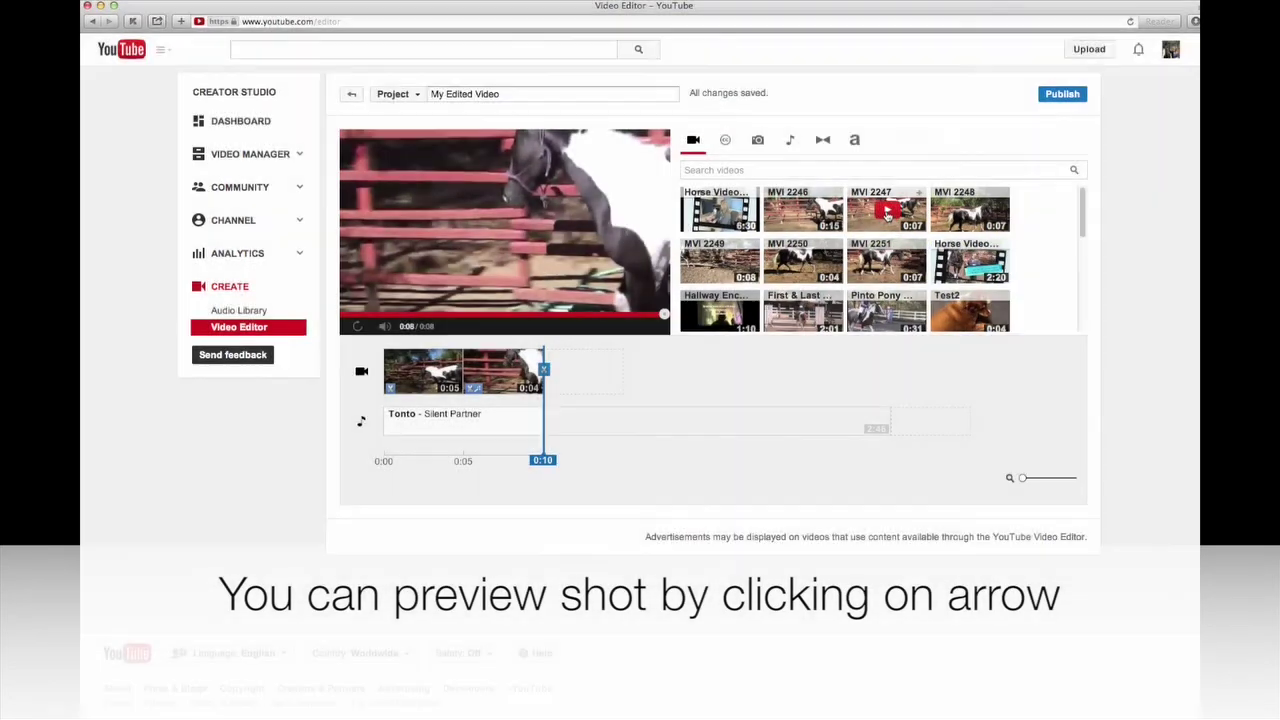
{"action": "left_click", "coordinate": [885, 212]}
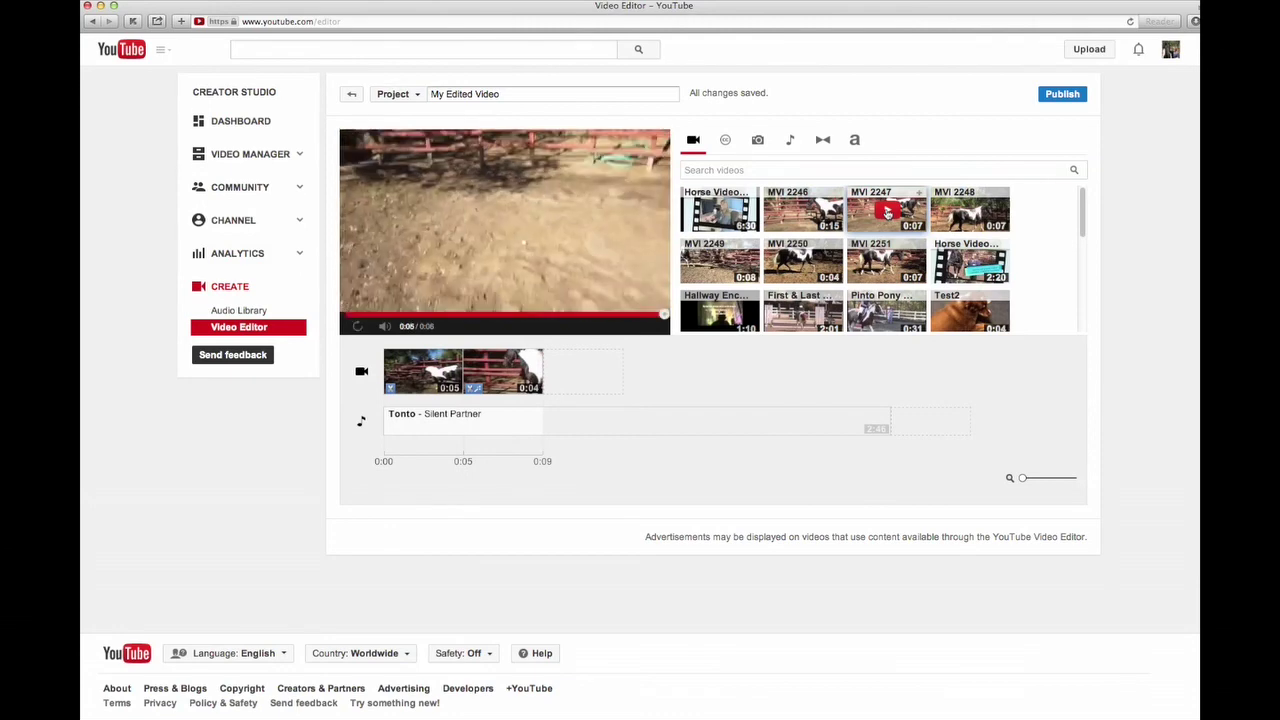
{"action": "left_click_drag", "start_coordinate": [886, 213], "coordinate": [692, 345]}
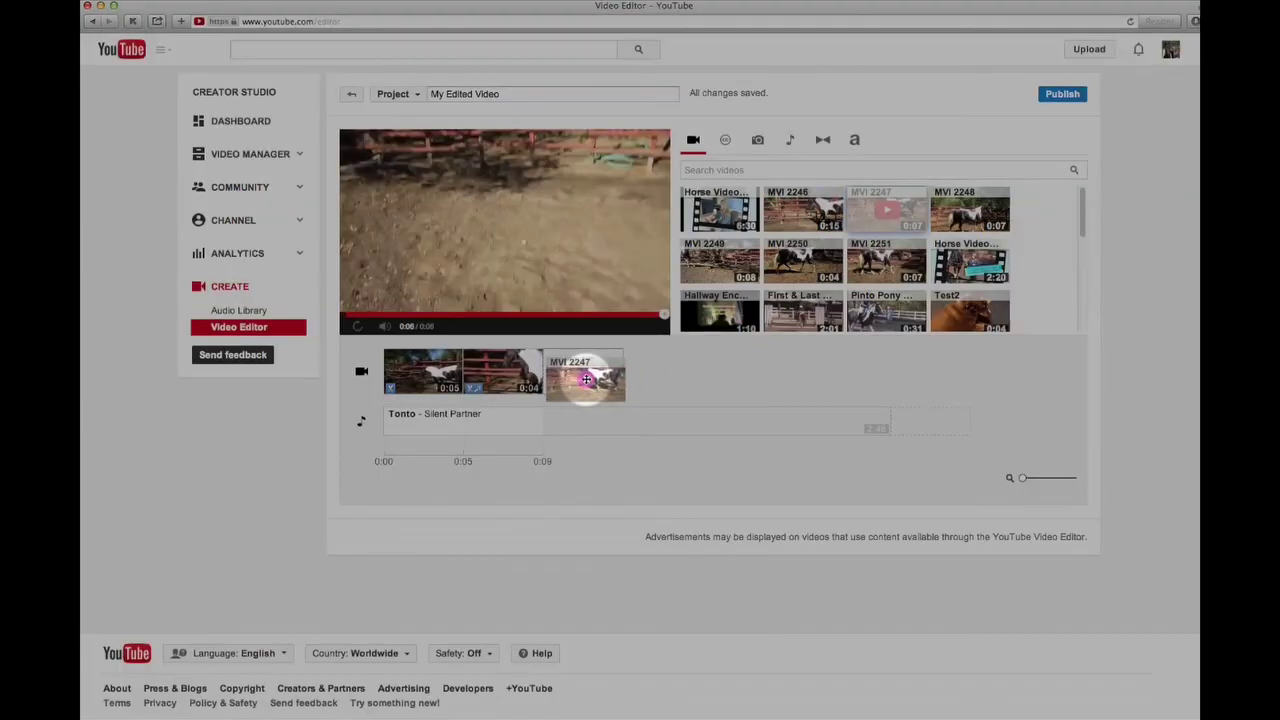
{"action": "left_click_drag", "start_coordinate": [582, 370], "coordinate": [585, 371]}
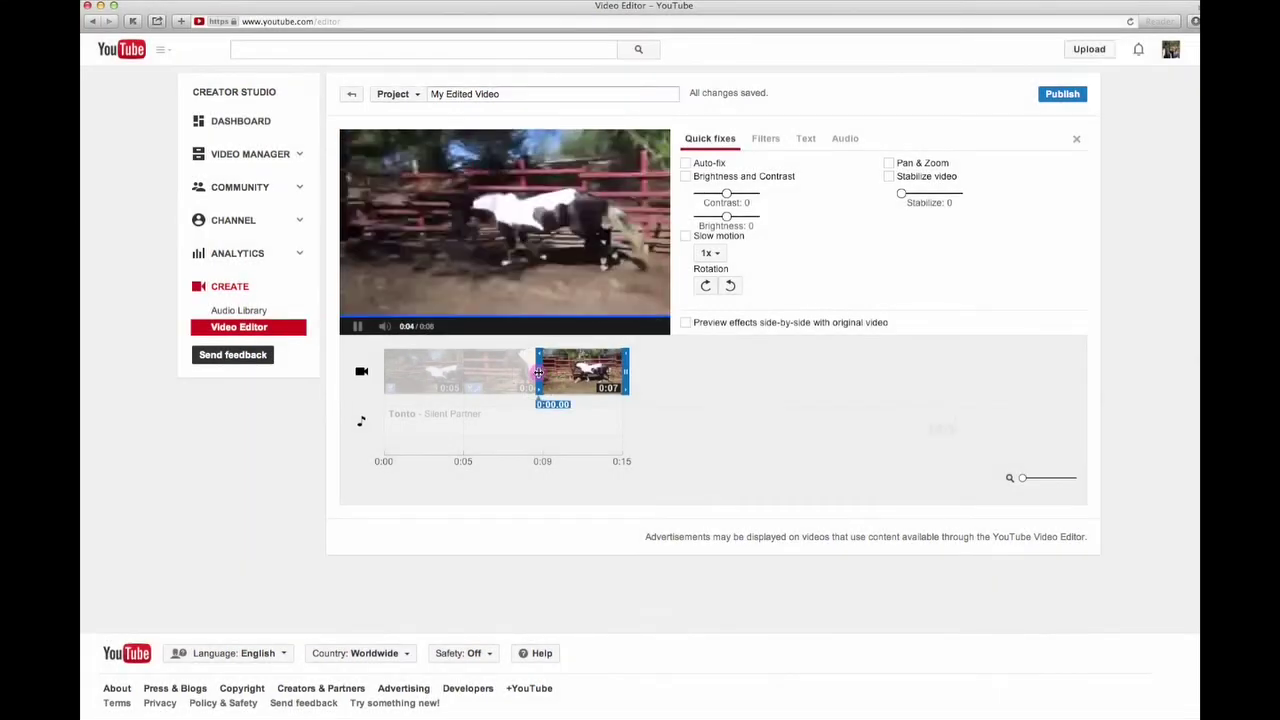
Trim about 0.8 seconds off the beginning of the MVI 2247 clip and shorten its end so about 4 seconds remain.
{"action": "left_click_drag", "start_coordinate": [538, 372], "coordinate": [547, 372]}
{"action": "left_click", "coordinate": [745, 358]}
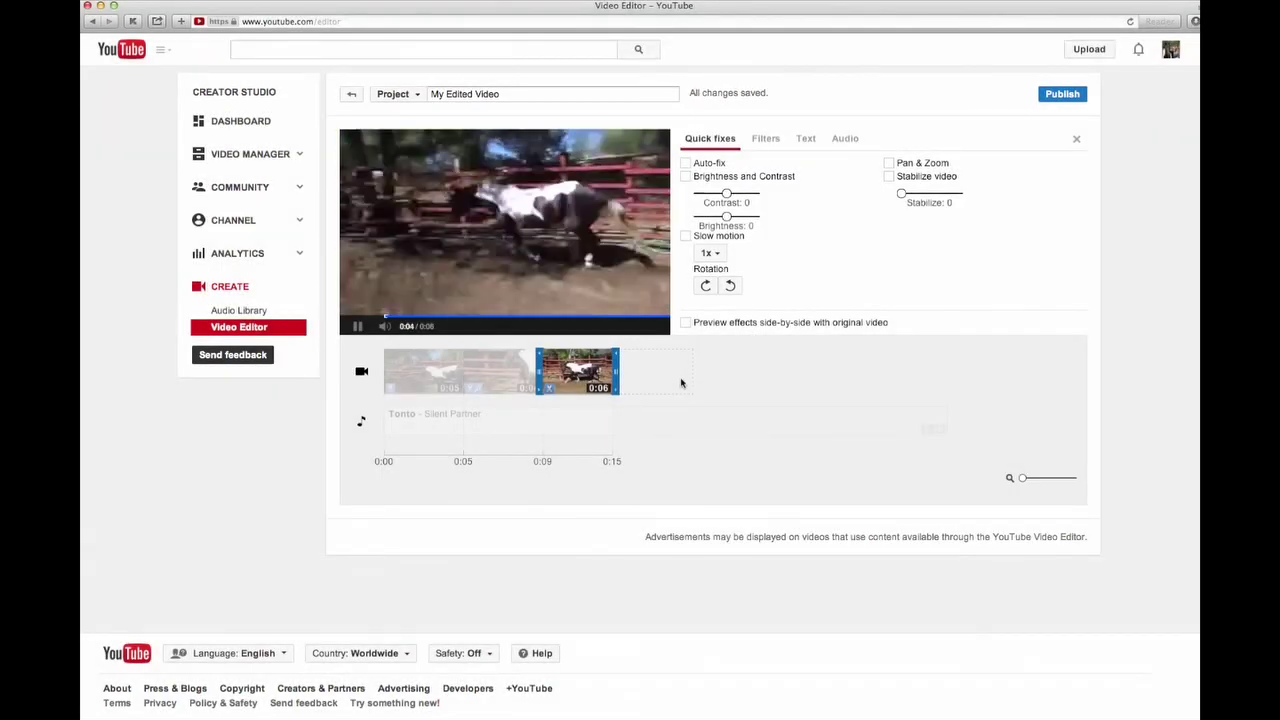
{"action": "left_click", "coordinate": [677, 380]}
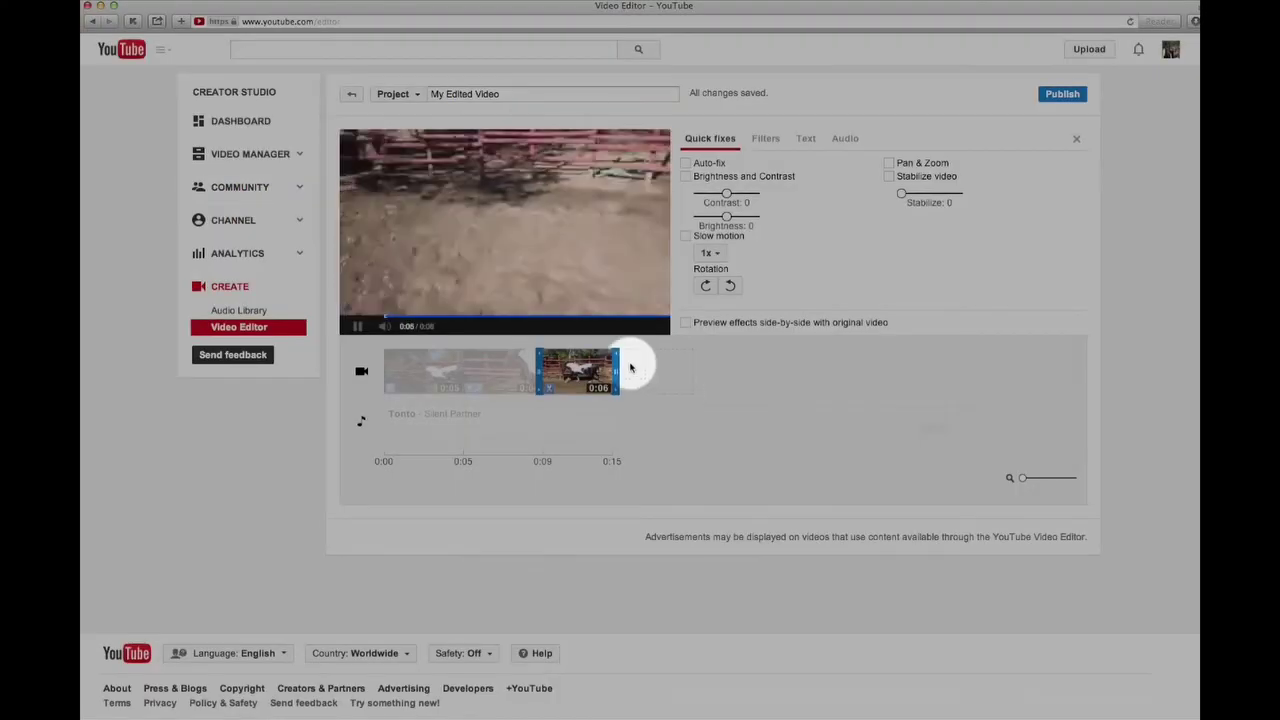
{"action": "left_click_drag", "start_coordinate": [617, 370], "coordinate": [600, 370]}
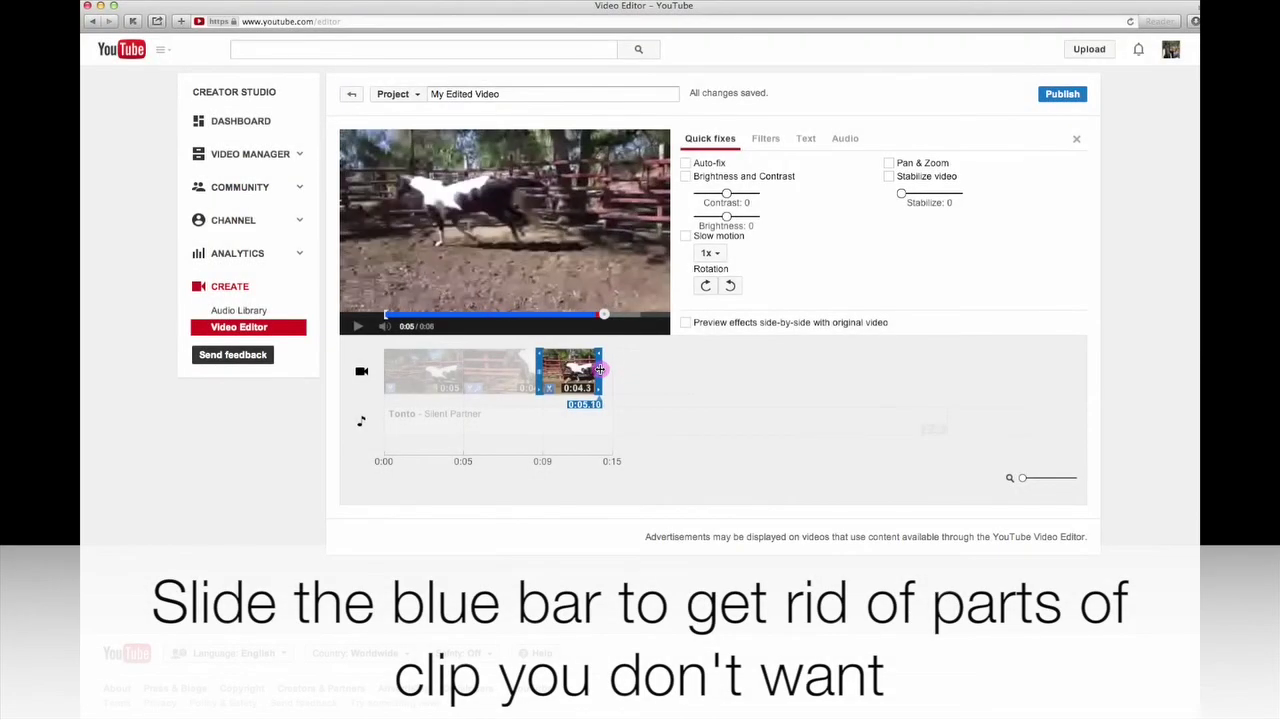
{"action": "left_click_drag", "start_coordinate": [600, 370], "coordinate": [597, 370]}
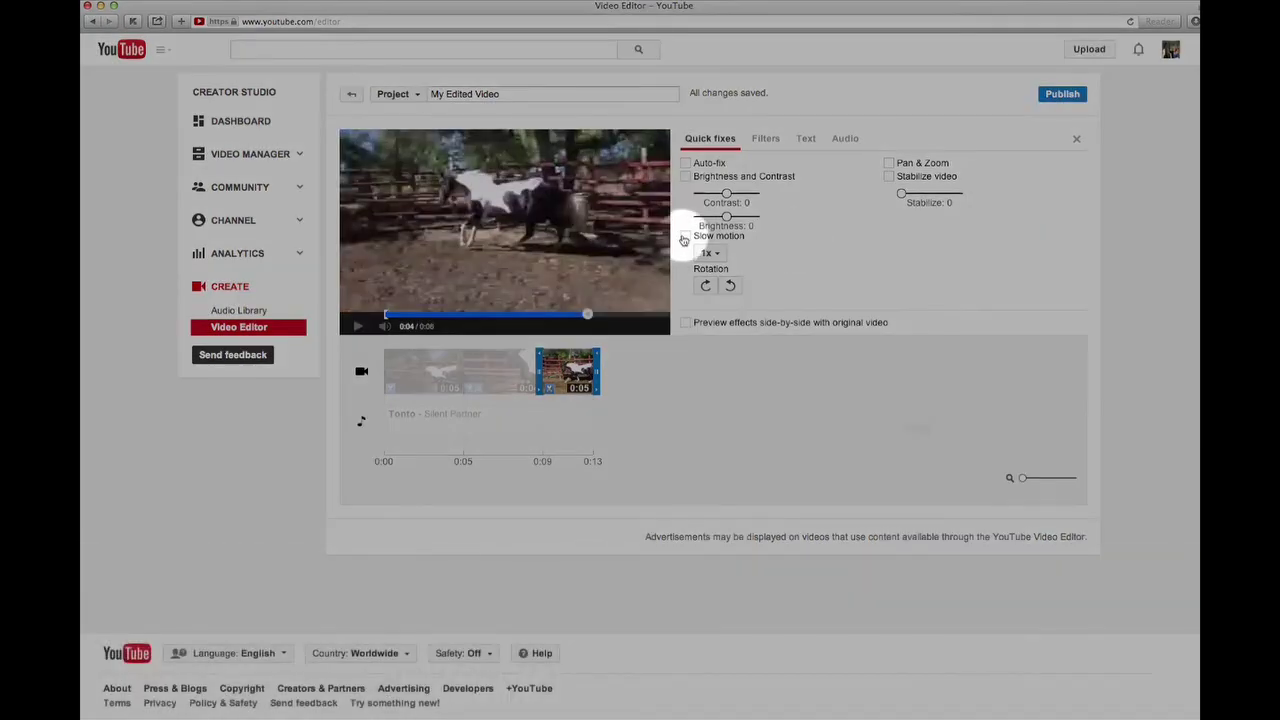
Apply slow motion at 2x and the Pan & Zoom effect to the MVI 2247 clip.
{"action": "left_click", "coordinate": [685, 237]}
{"action": "left_click", "coordinate": [712, 253]}
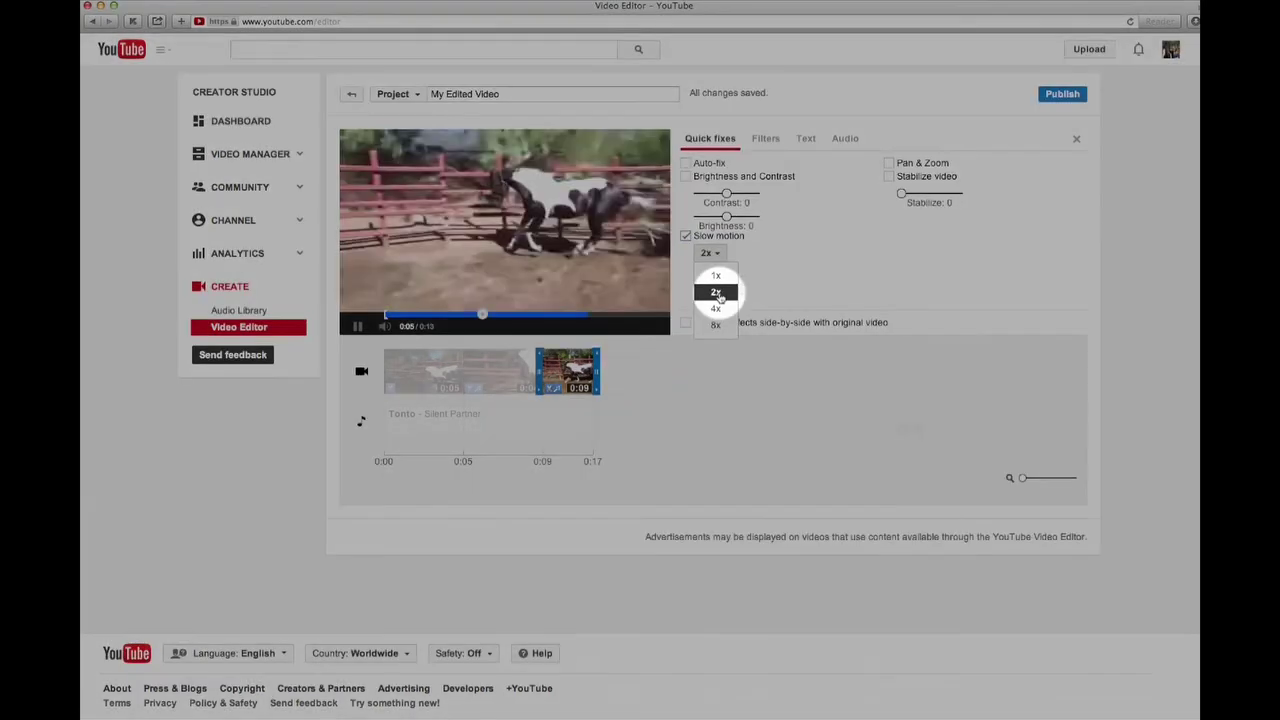
{"action": "left_click", "coordinate": [719, 293]}
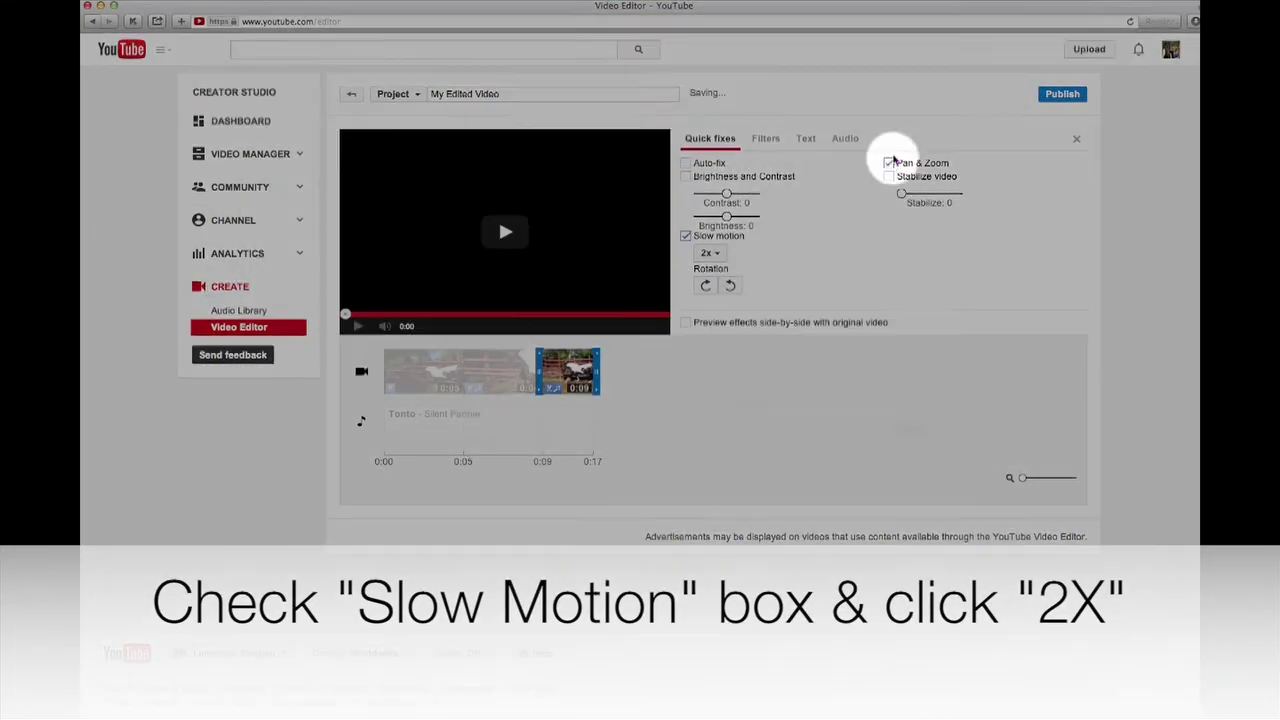
{"action": "left_click", "coordinate": [891, 163]}
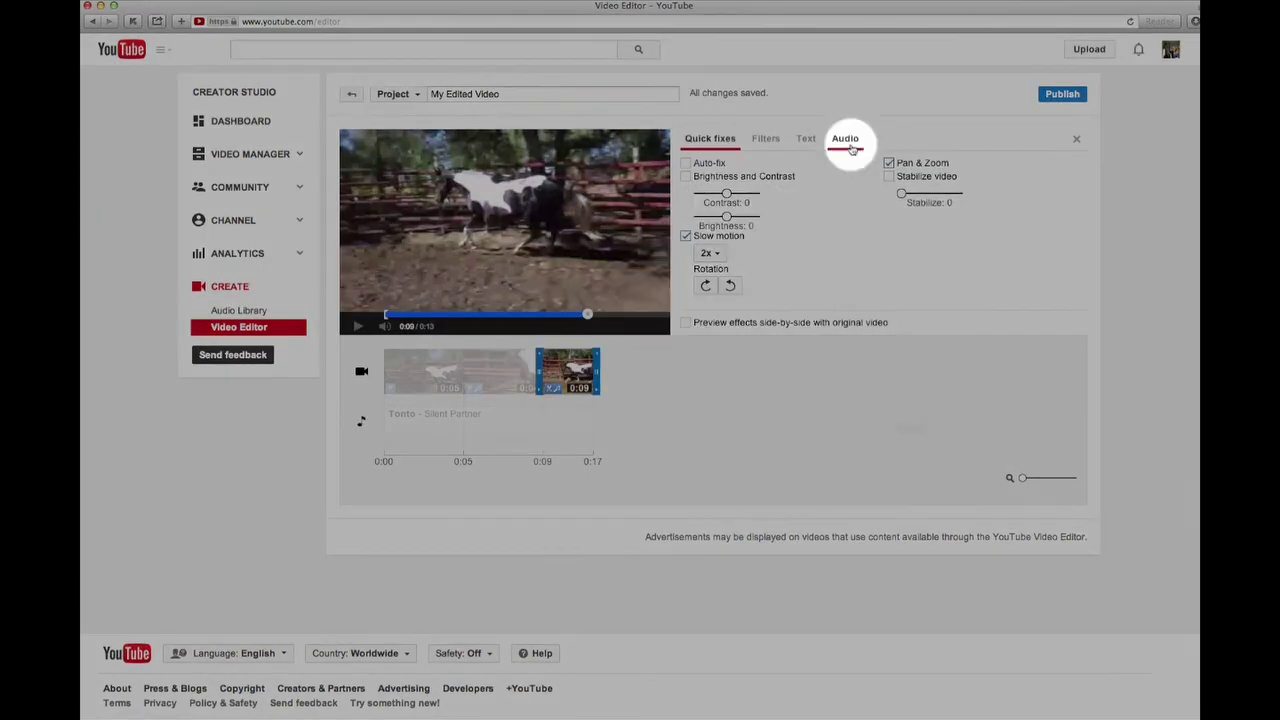
Lower the MVI 2247 clip's volume to the minimum and play back the edited video.
{"action": "left_click", "coordinate": [853, 143]}
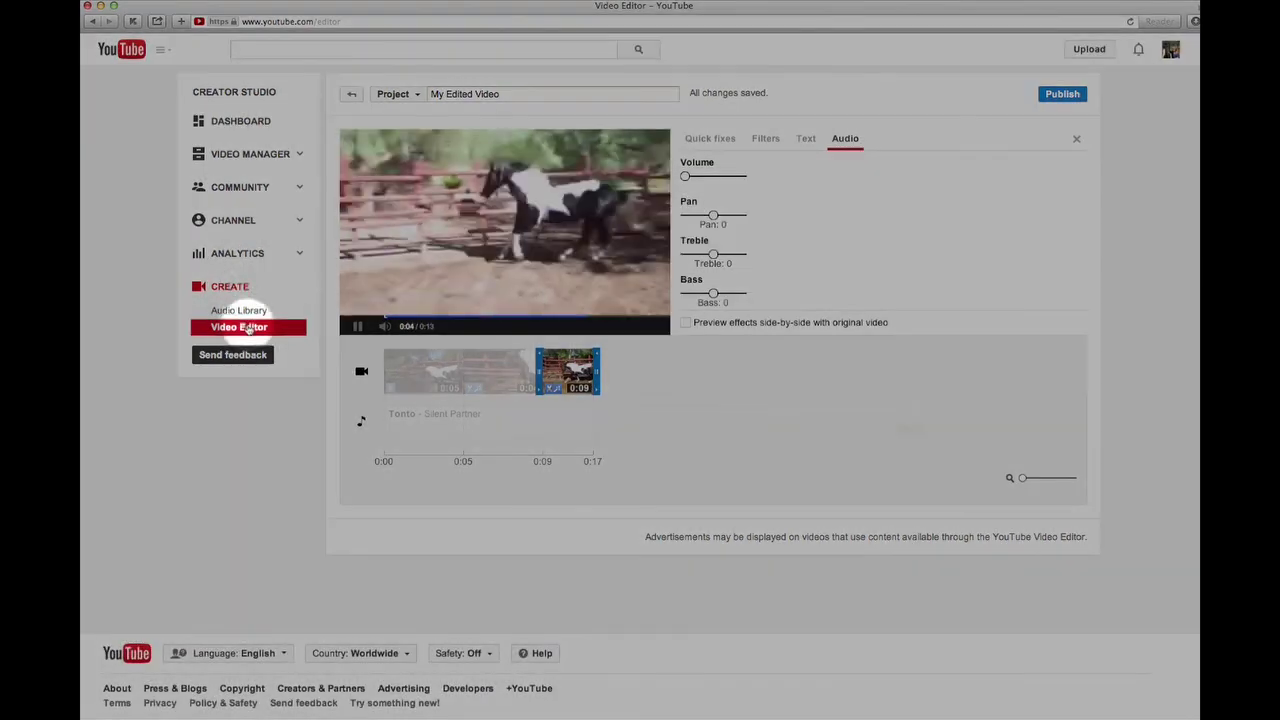
{"action": "left_click", "coordinate": [250, 327]}
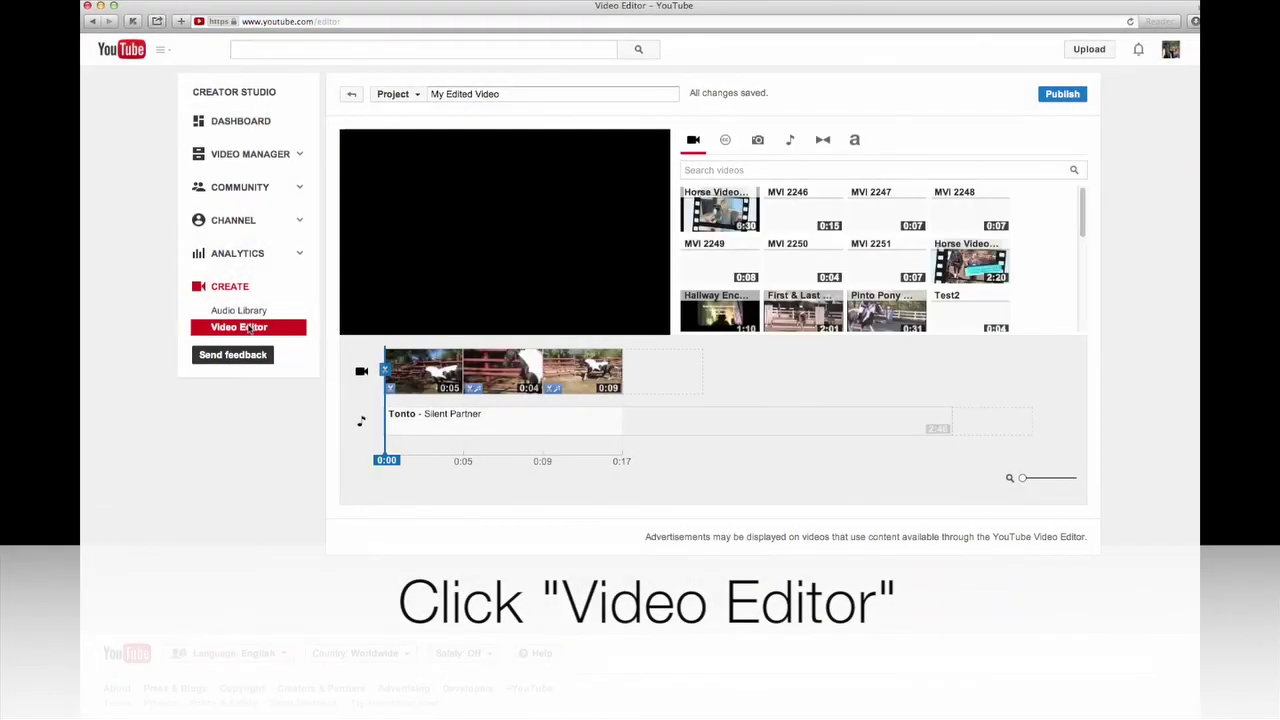
{"action": "left_click", "coordinate": [357, 326]}
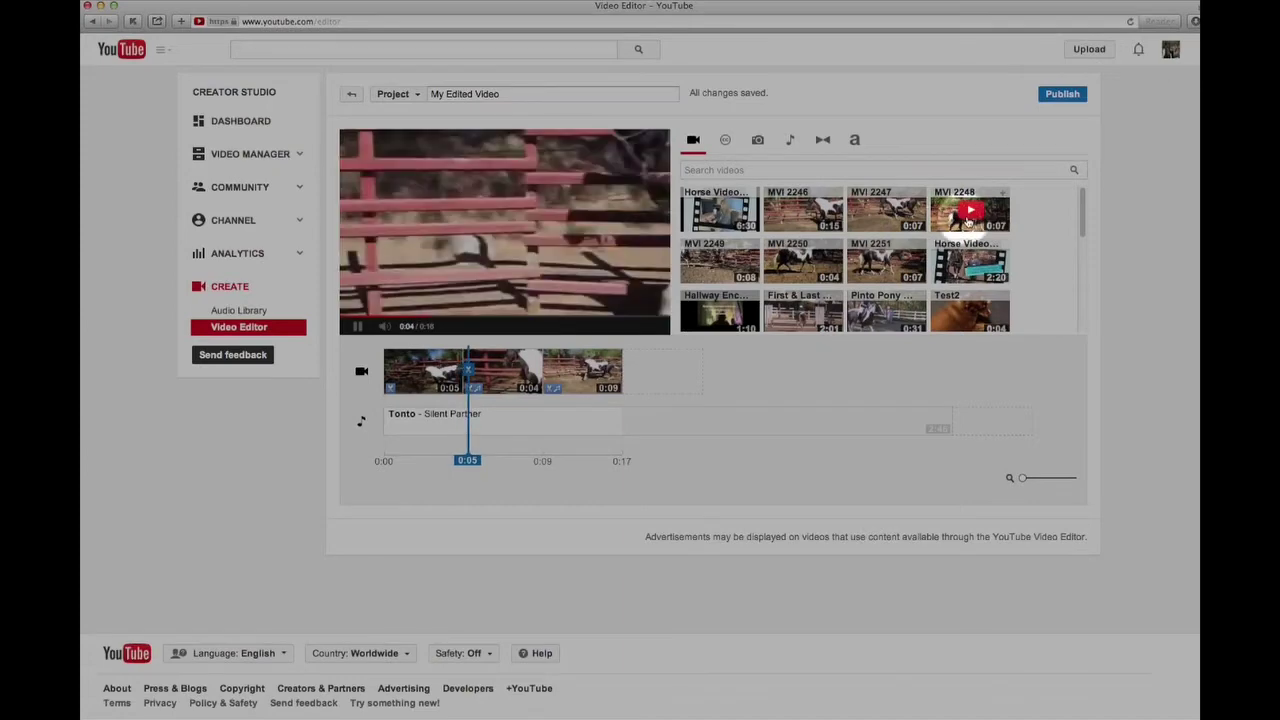
Add MVI 2248 at the end of the video timeline and lower its volume to the minimum.
{"action": "left_click", "coordinate": [970, 214]}
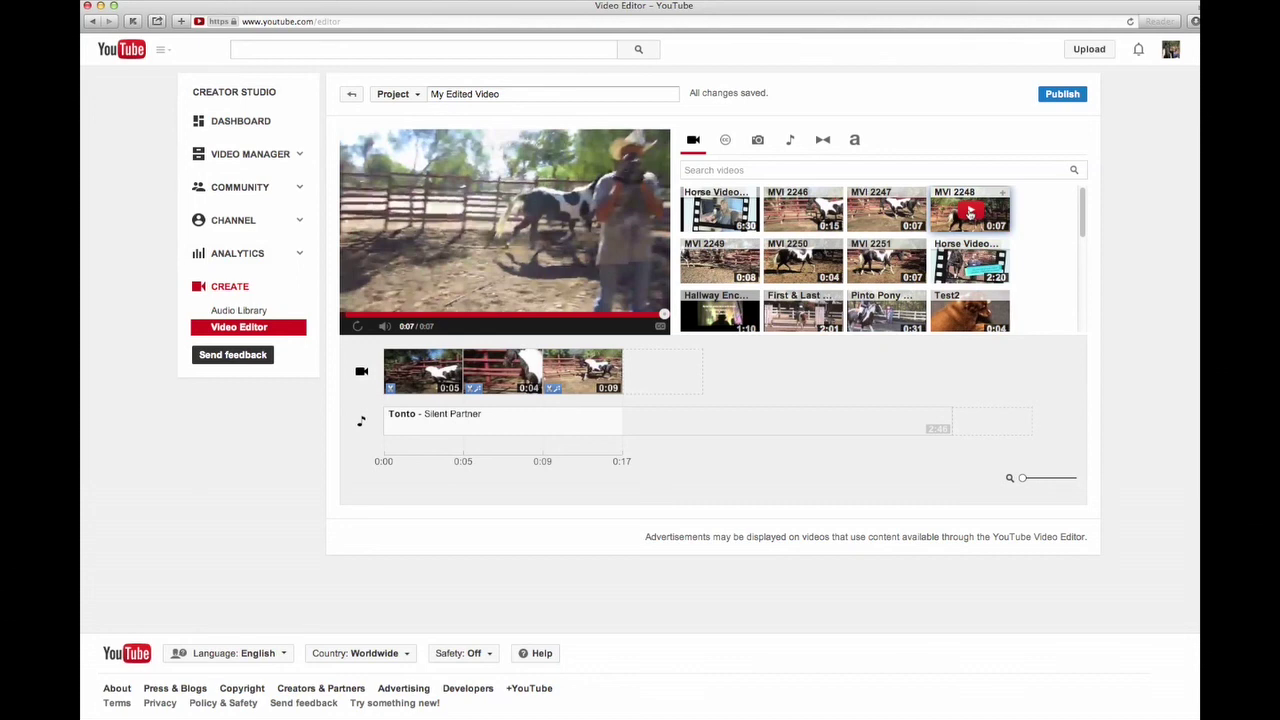
{"action": "left_click_drag", "start_coordinate": [969, 213], "coordinate": [700, 372]}
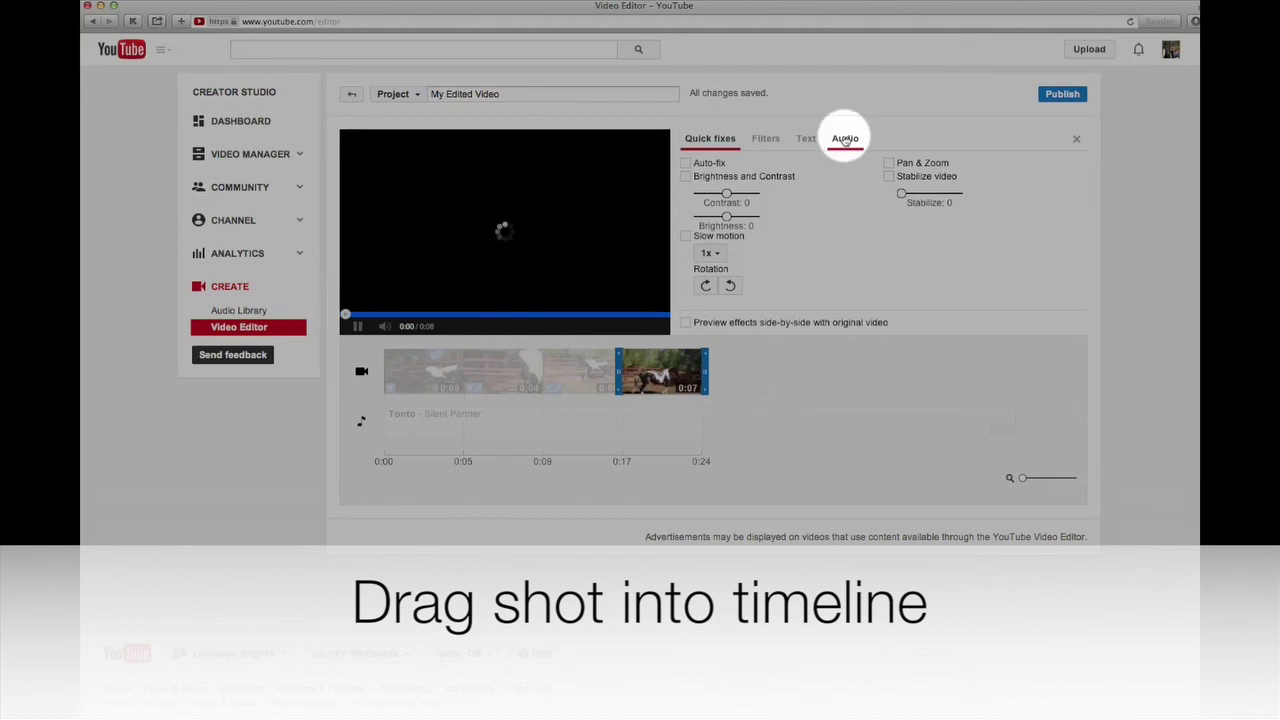
{"action": "left_click", "coordinate": [845, 140]}
{"action": "left_click_drag", "start_coordinate": [711, 177], "coordinate": [685, 178]}
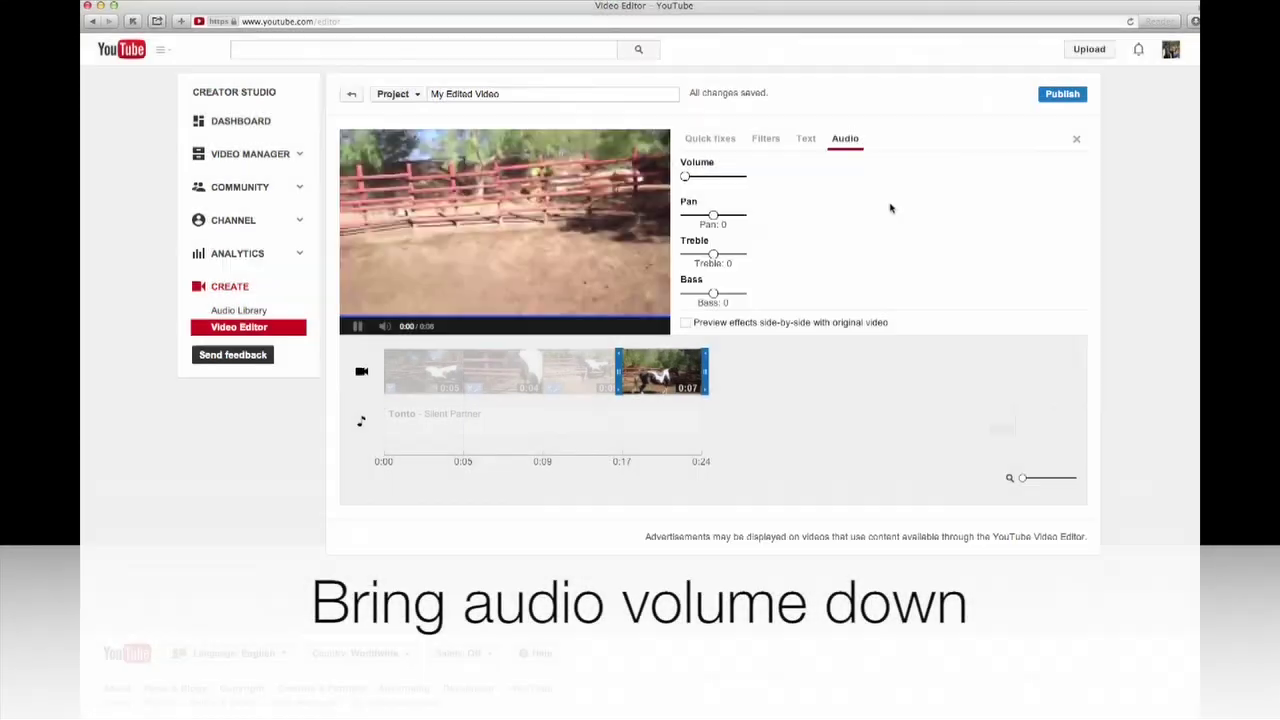
{"action": "left_click", "coordinate": [743, 383]}
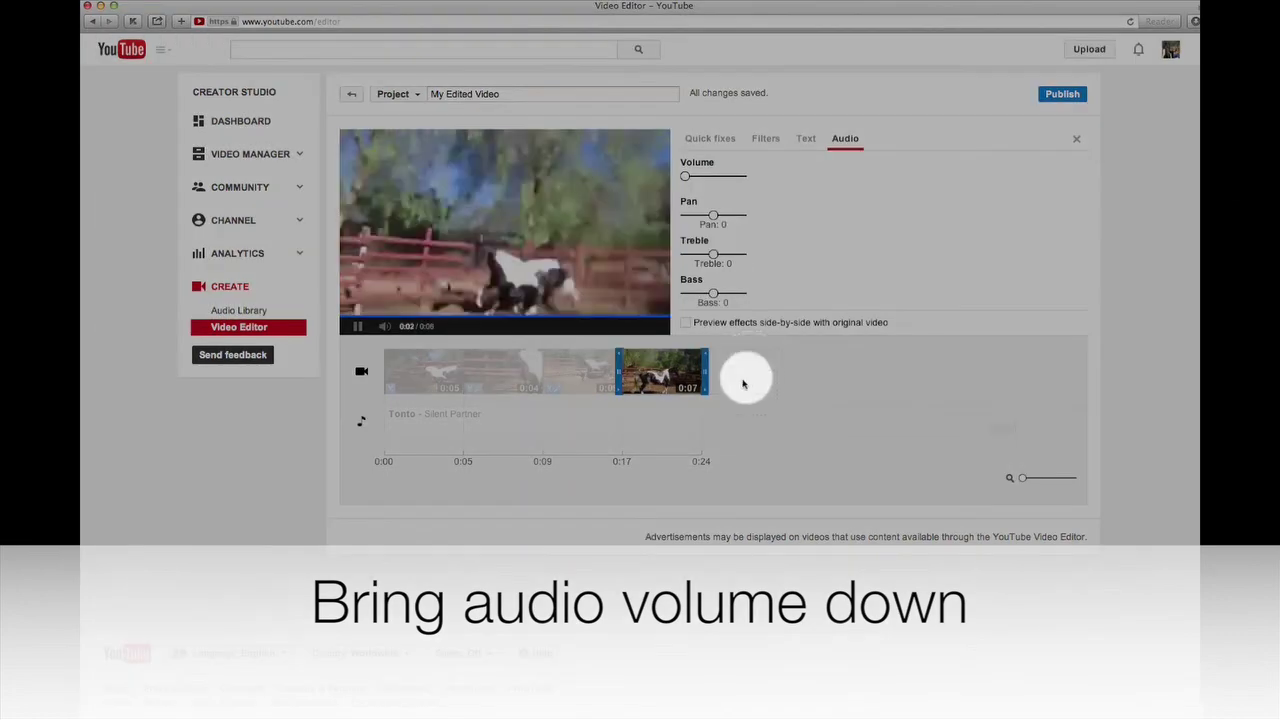
Trim the MVI 2248 clip to start at about 0:02.44 and cut its end so about 4 seconds remain.
{"action": "mouse_move", "coordinate": [694, 391]}
{"action": "left_click_drag", "start_coordinate": [626, 376], "coordinate": [636, 372]}
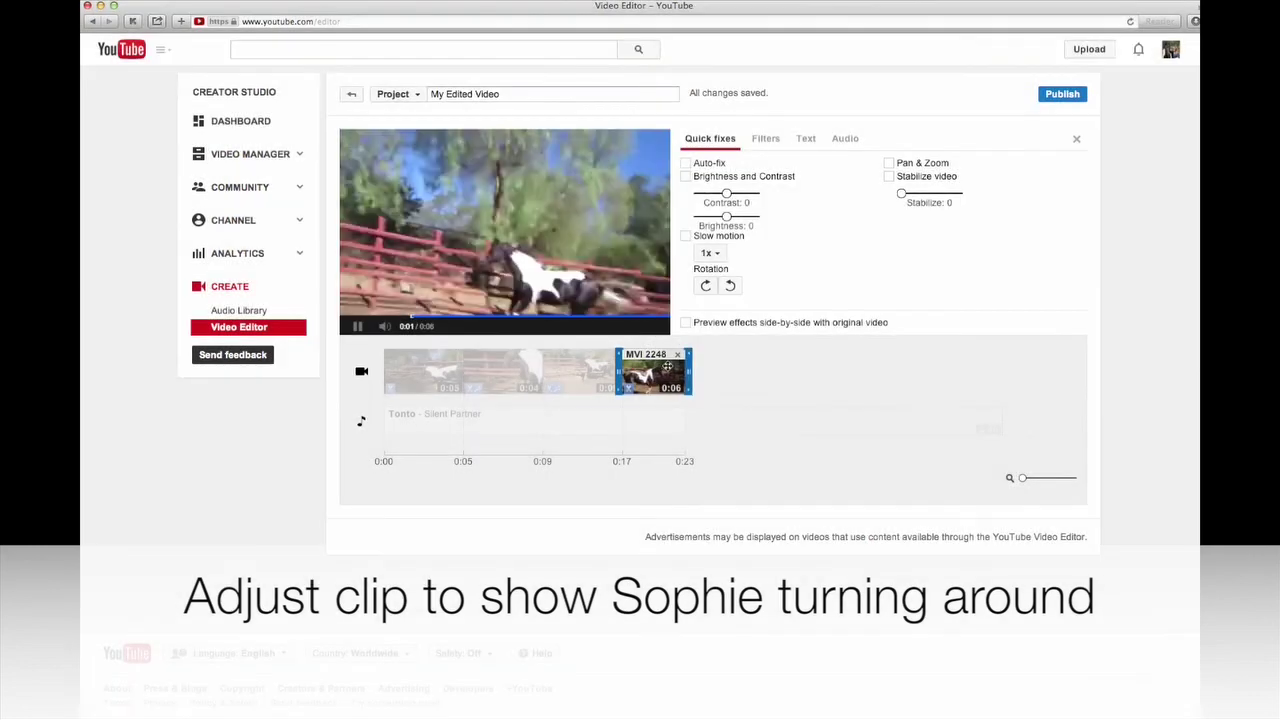
{"action": "left_click_drag", "start_coordinate": [621, 375], "coordinate": [631, 375]}
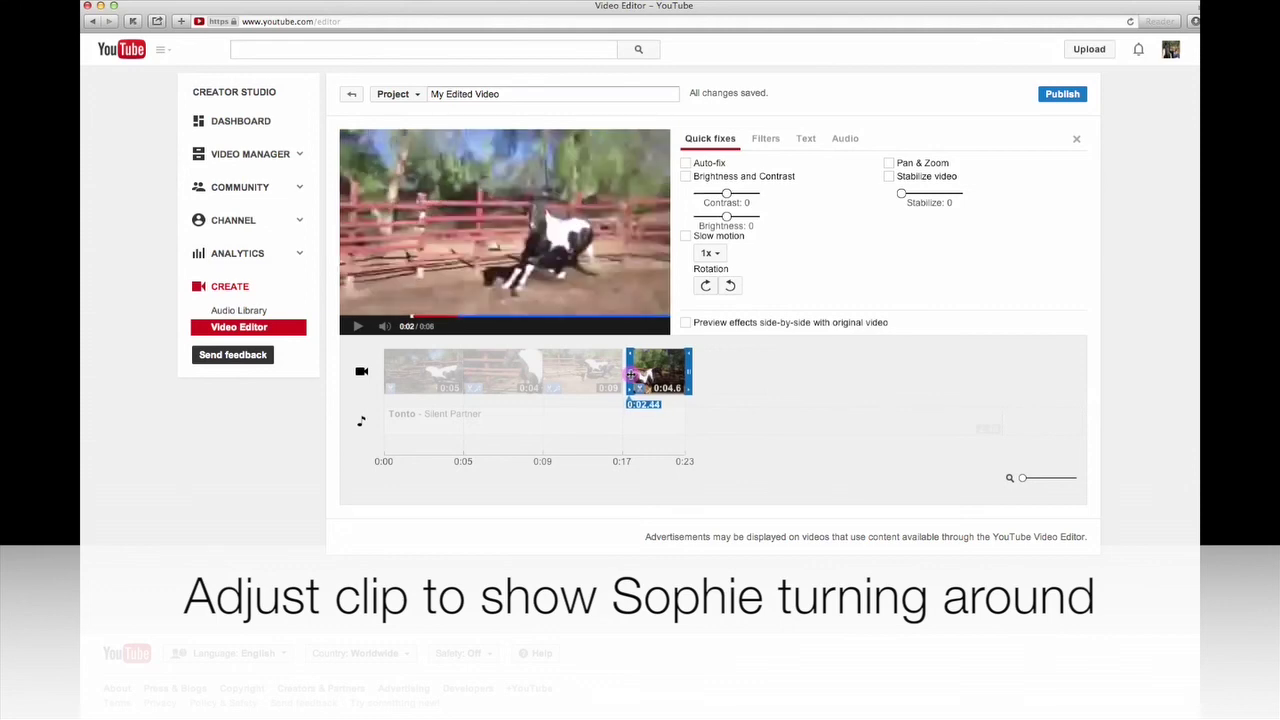
{"action": "left_click_drag", "start_coordinate": [631, 375], "coordinate": [631, 375]}
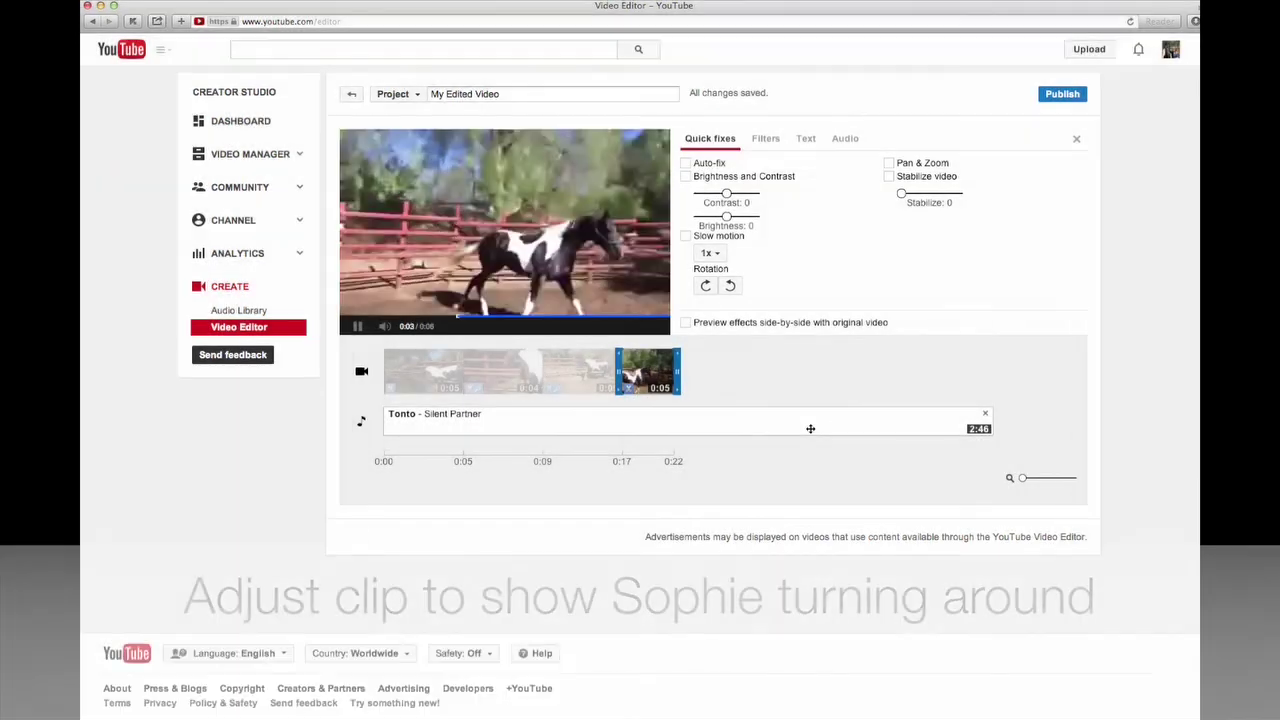
{"action": "left_click_drag", "start_coordinate": [723, 397], "coordinate": [699, 388]}
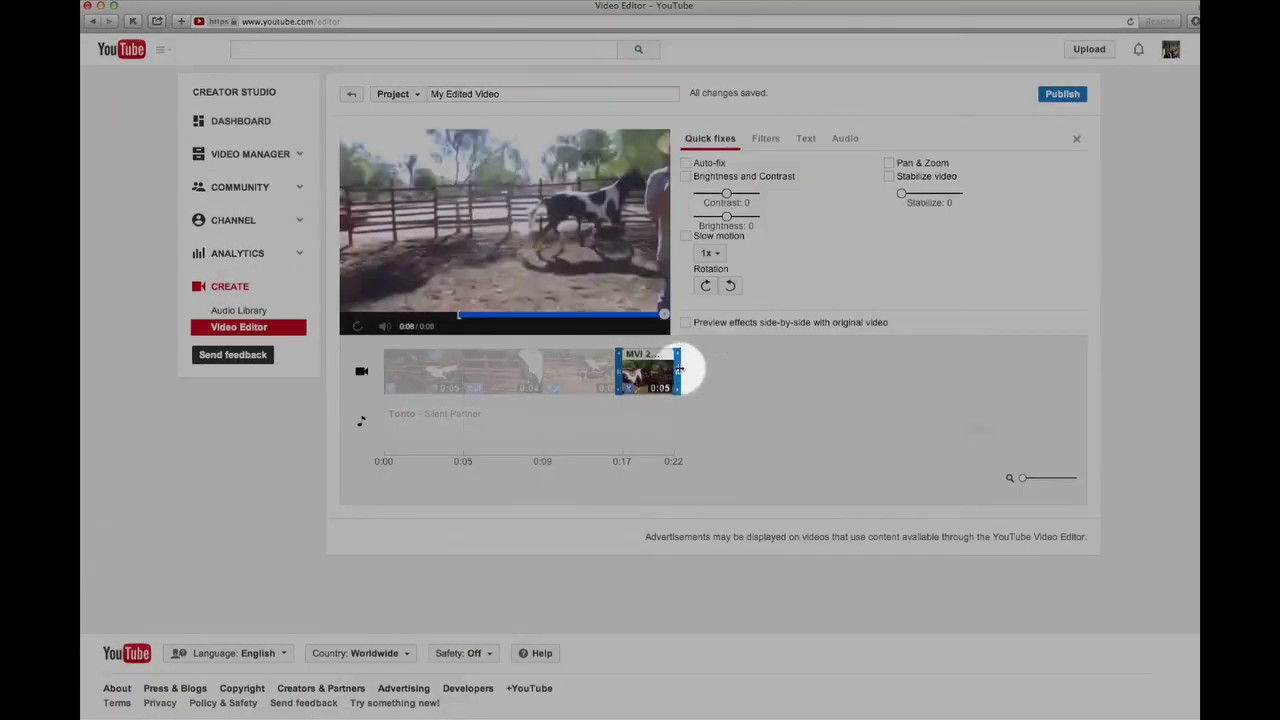
{"action": "left_click_drag", "start_coordinate": [677, 370], "coordinate": [666, 371]}
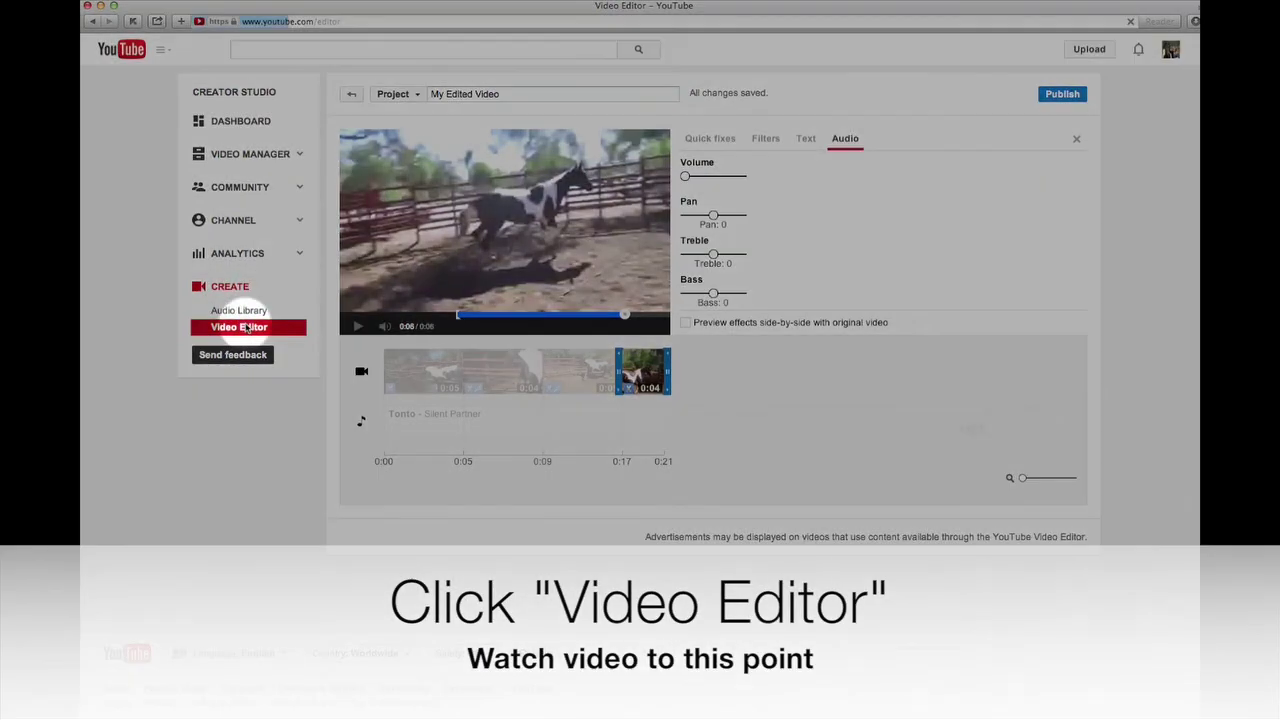
Play back the edited video and preview MVI 2249 and MVI 2251 as candidates for the last clip.
{"action": "left_click", "coordinate": [244, 328]}
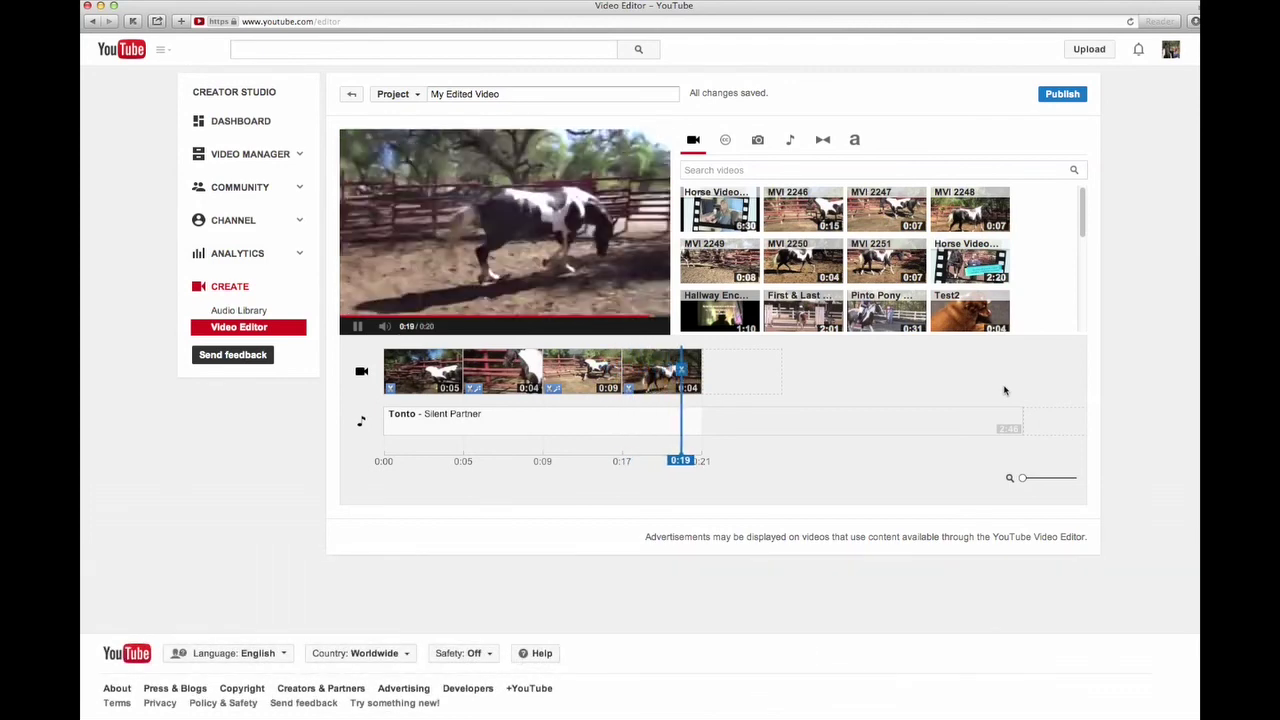
{"action": "left_click", "coordinate": [1058, 395]}
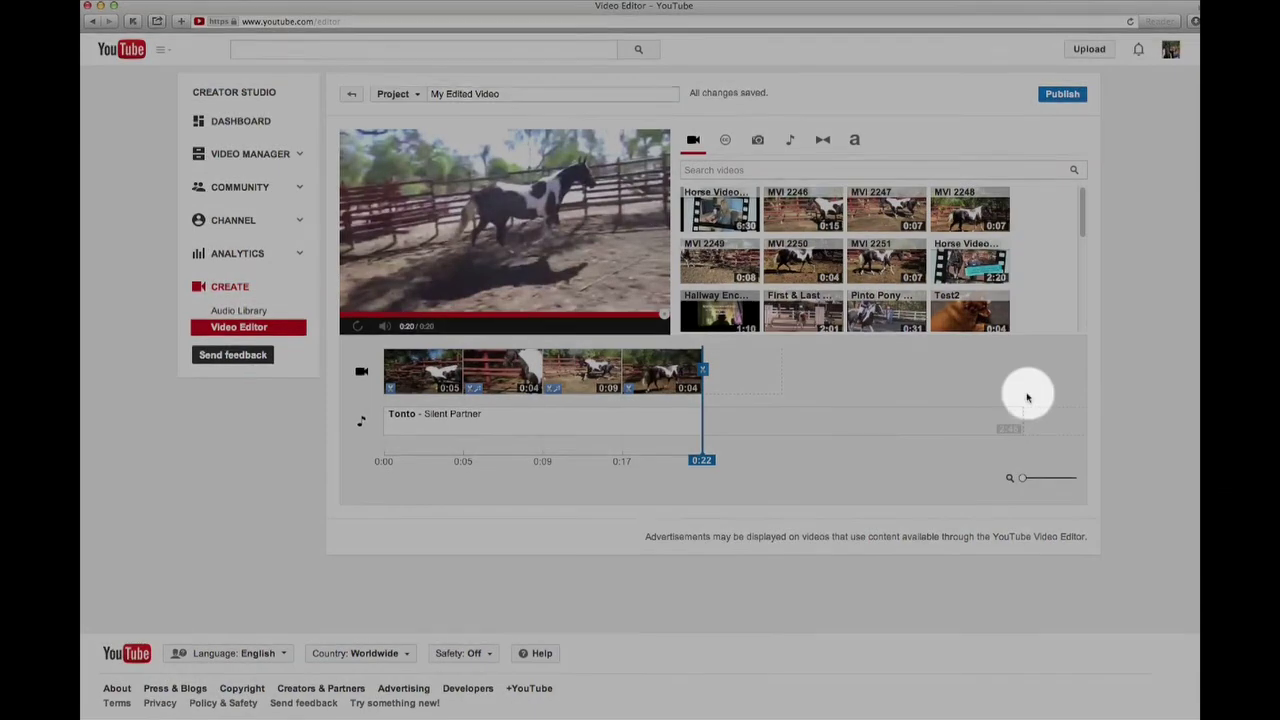
{"action": "left_click", "coordinate": [862, 262]}
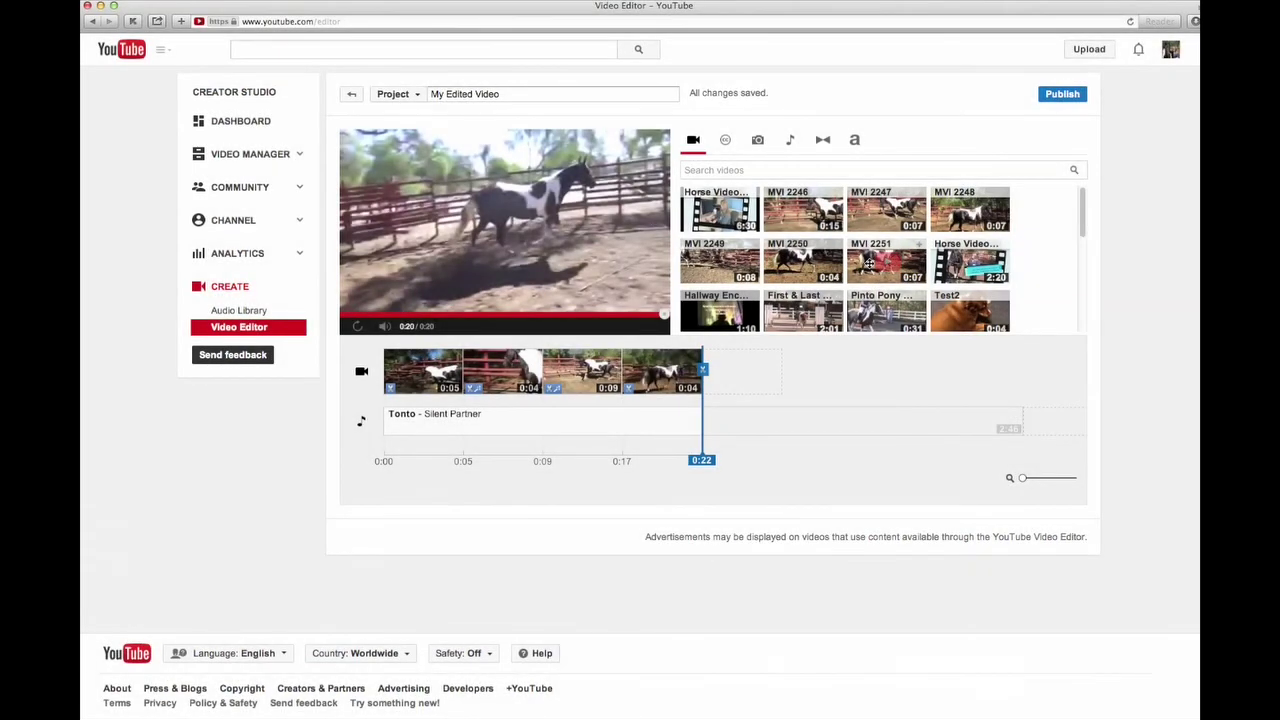
{"action": "left_click", "coordinate": [699, 266]}
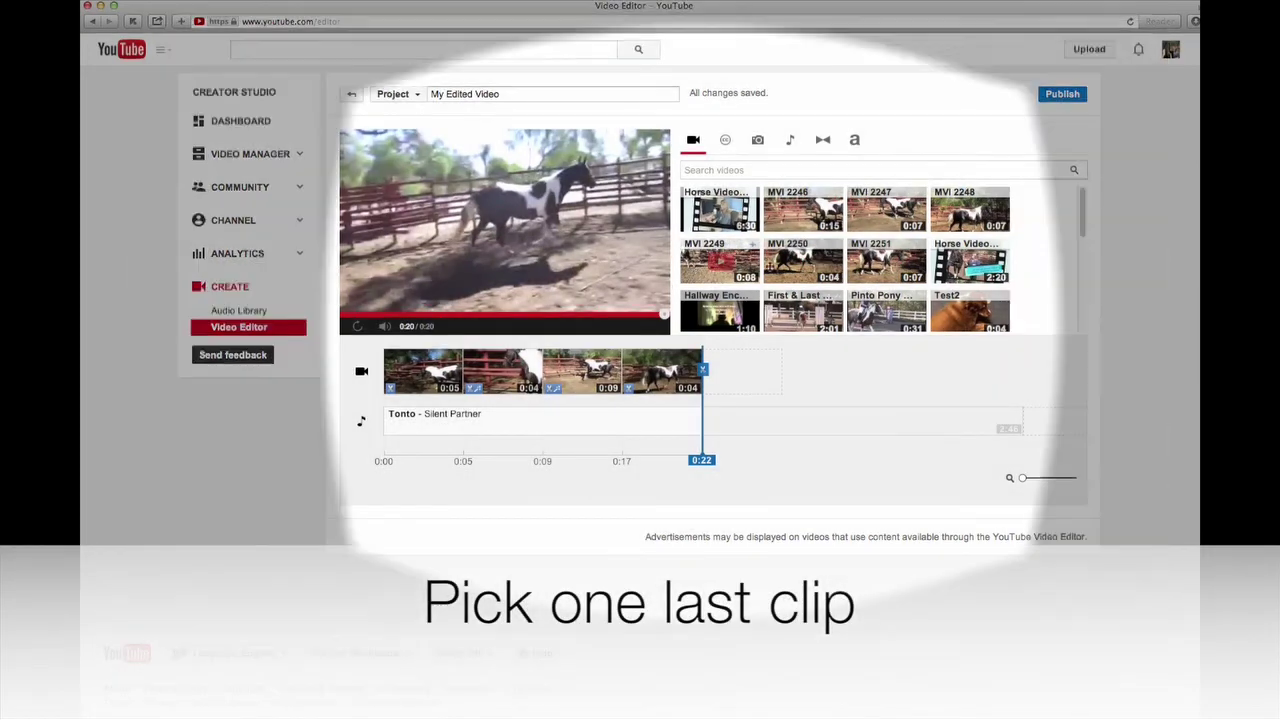
{"action": "left_click", "coordinate": [871, 262]}
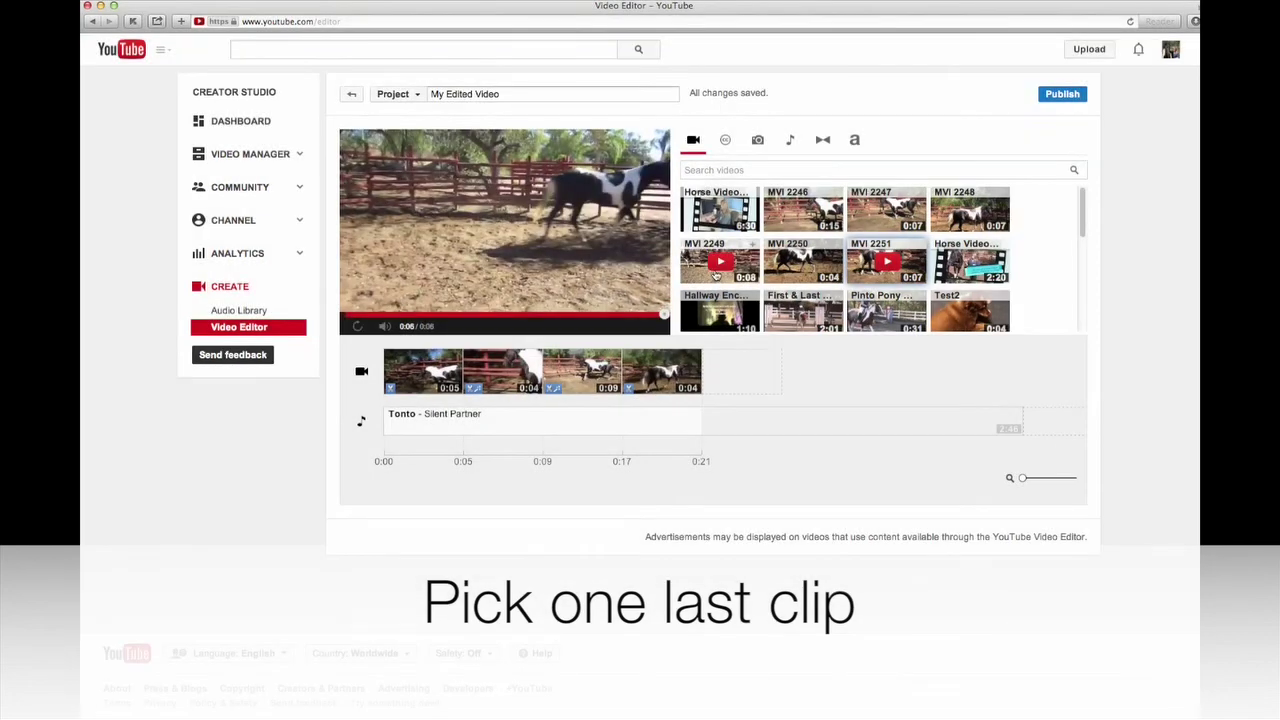
{"action": "left_click", "coordinate": [716, 270]}
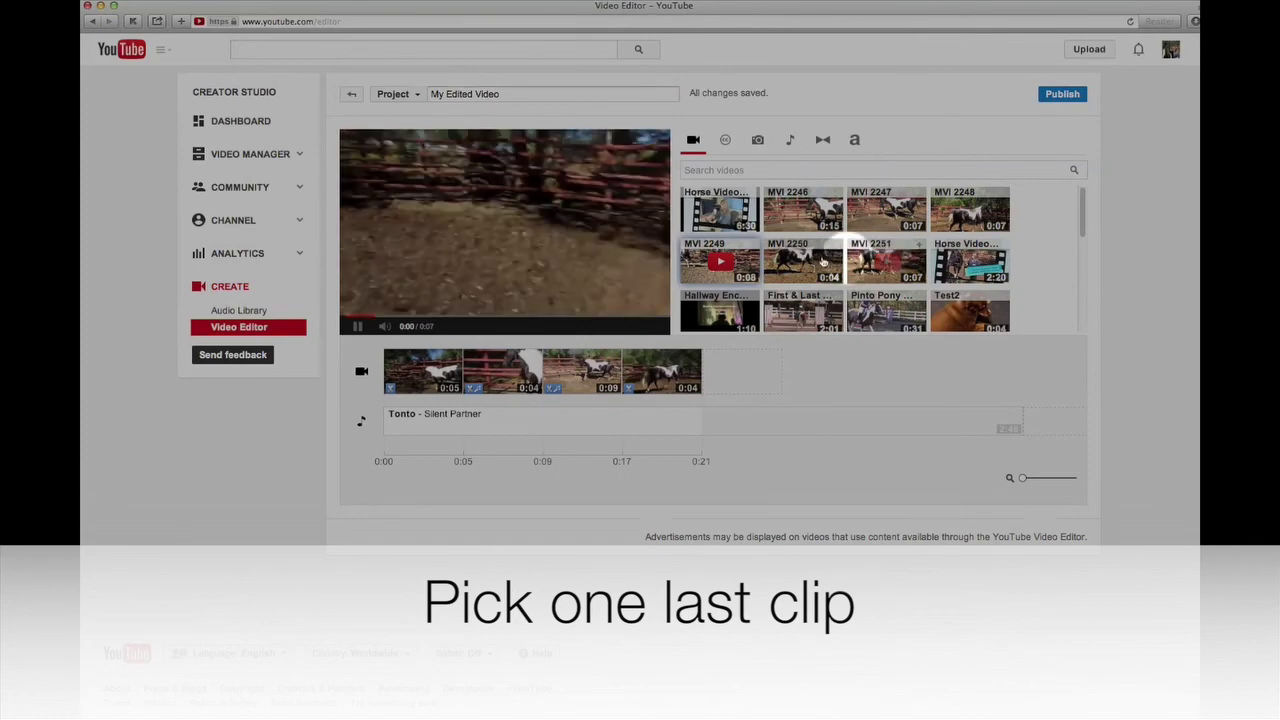
Add MVI 2251 at the end of the video timeline and trim about one second off its end.
{"action": "left_click_drag", "start_coordinate": [887, 263], "coordinate": [748, 366]}
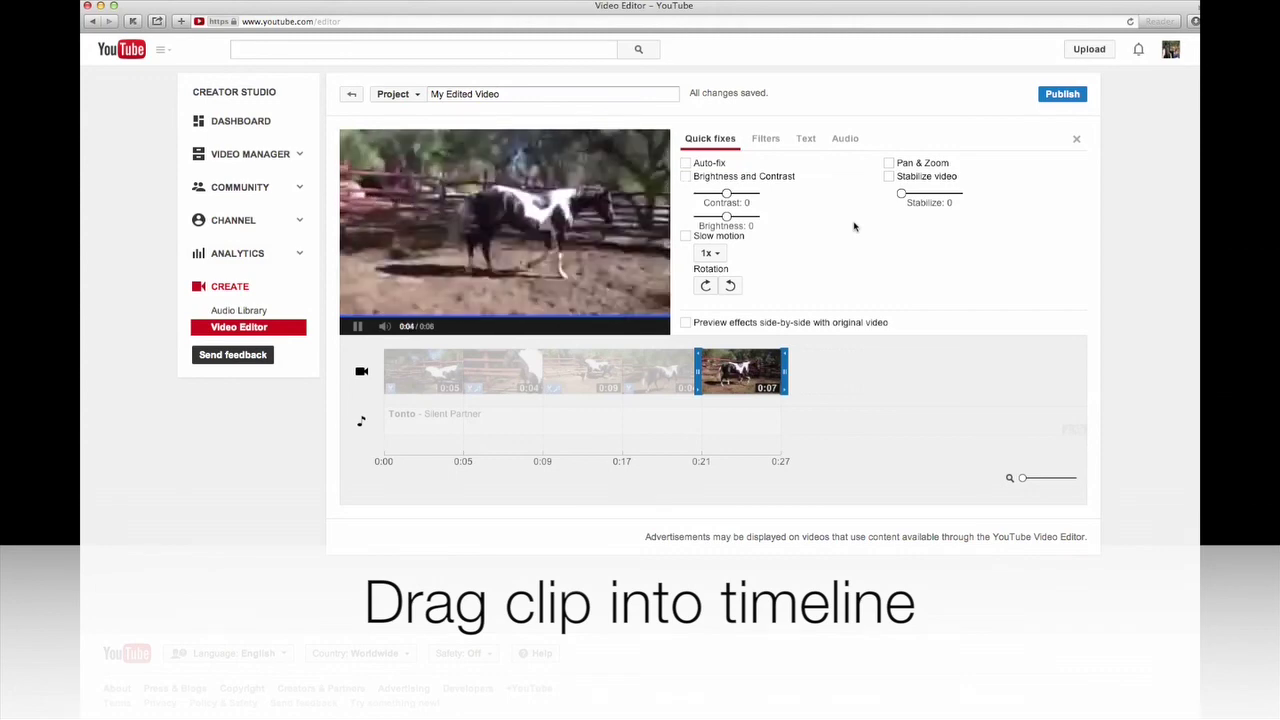
{"action": "left_click", "coordinate": [845, 240]}
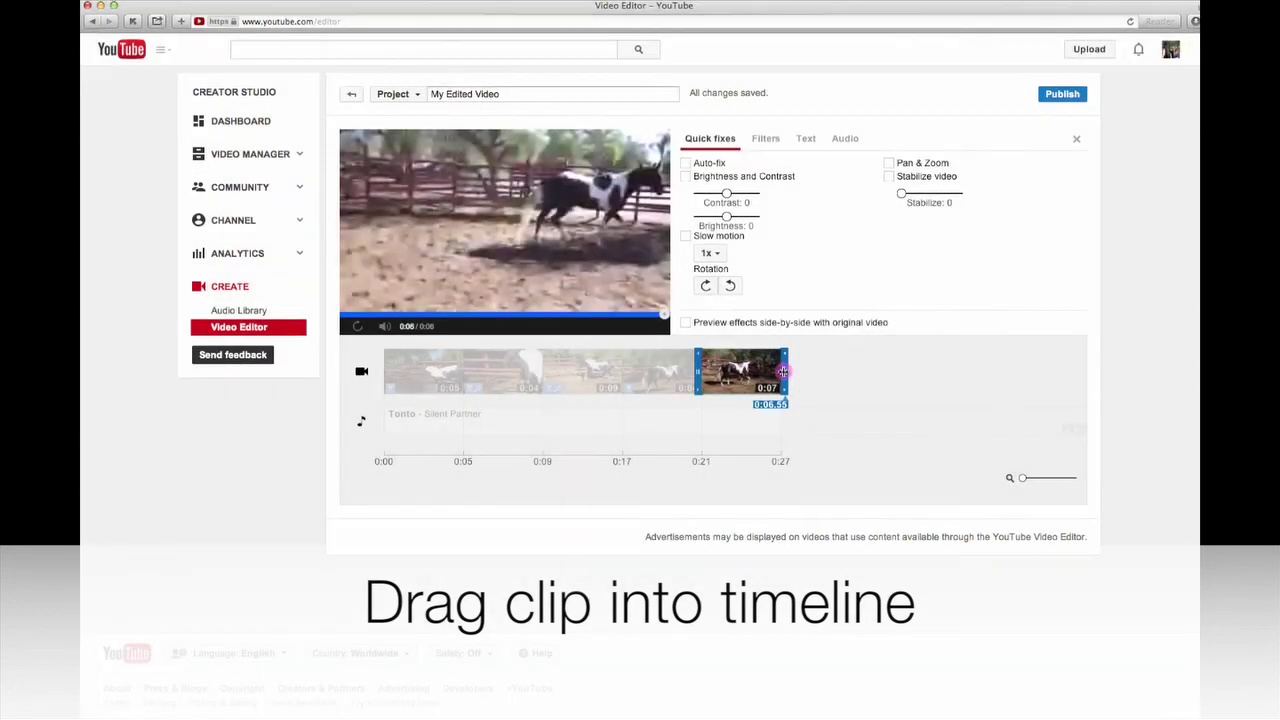
{"action": "left_click_drag", "start_coordinate": [784, 371], "coordinate": [774, 371]}
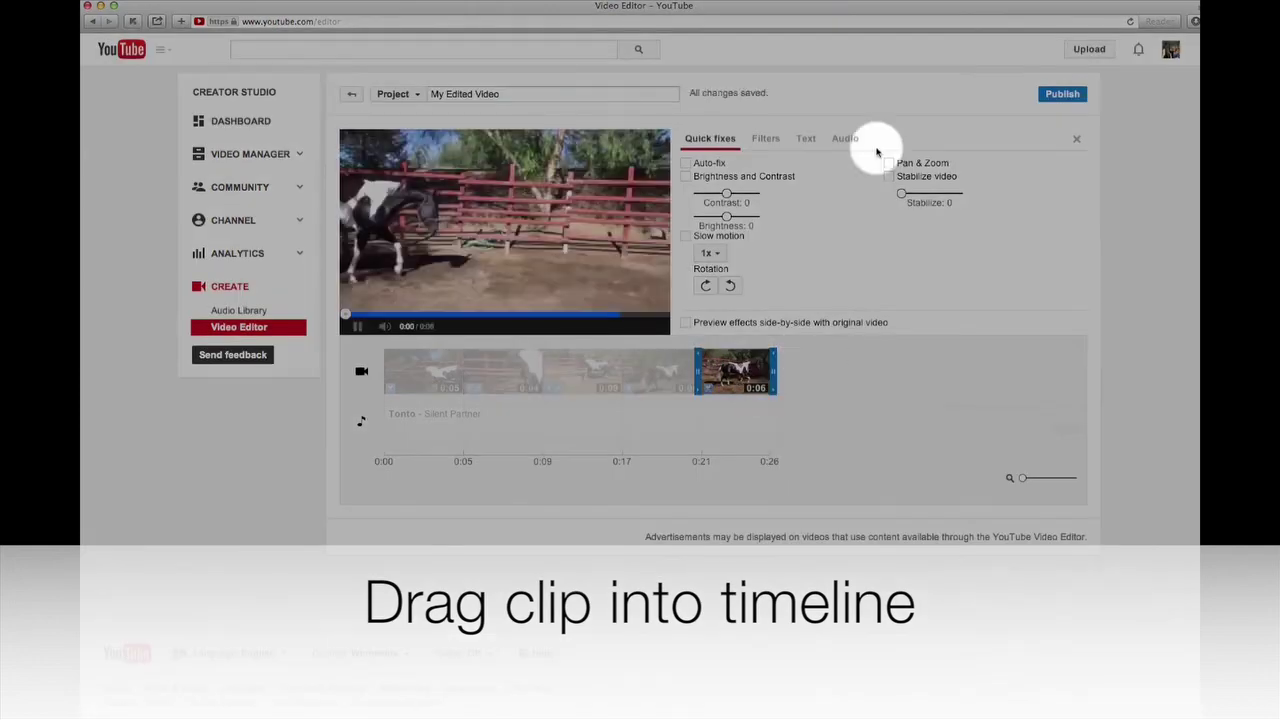
Lower the MVI 2251 clip's volume to the minimum.
{"action": "left_click", "coordinate": [845, 138]}
{"action": "left_click_drag", "start_coordinate": [712, 184], "coordinate": [686, 182]}
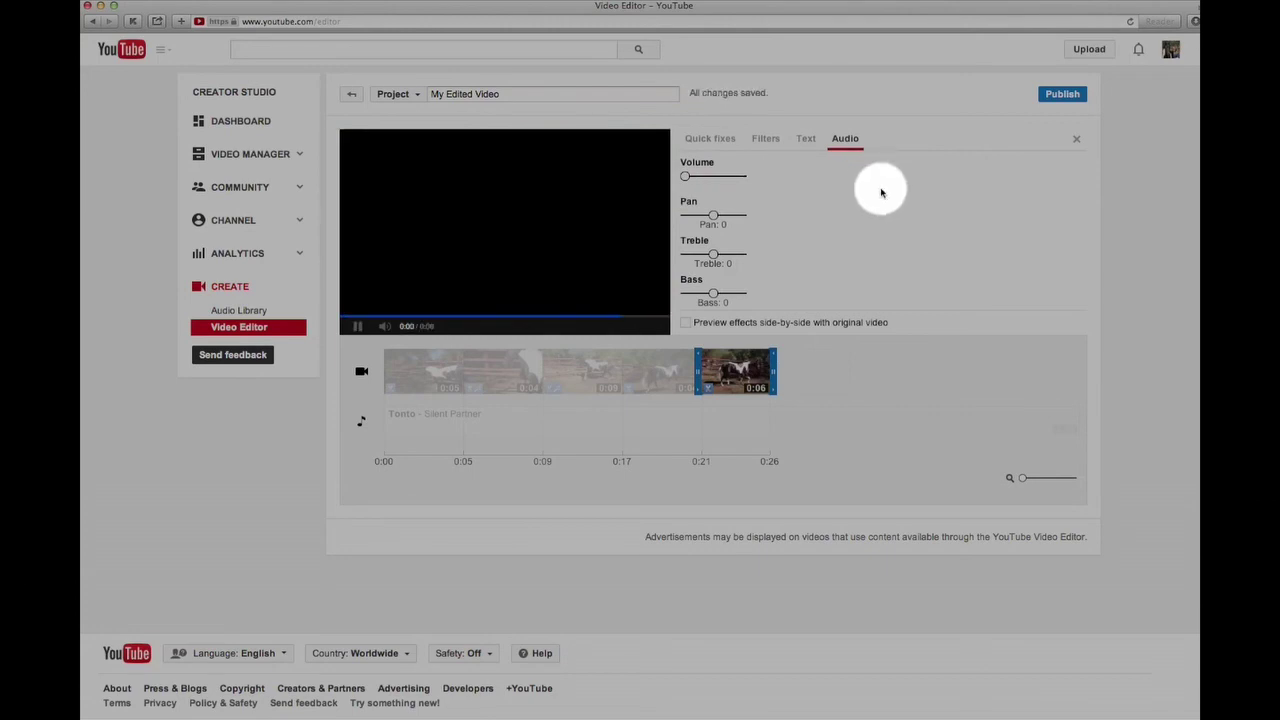
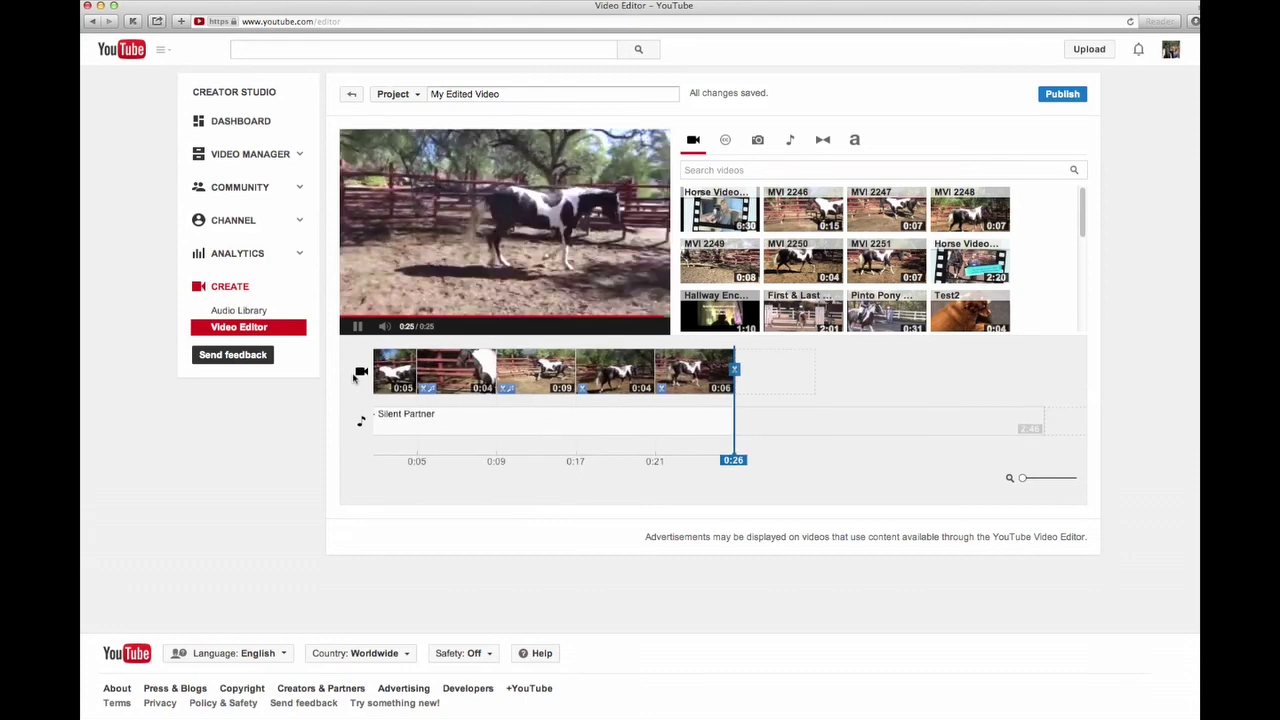
Add a Crossfade transition between the first and second clips on the video timeline and return to the main editor view.
{"action": "left_click", "coordinate": [362, 372]}
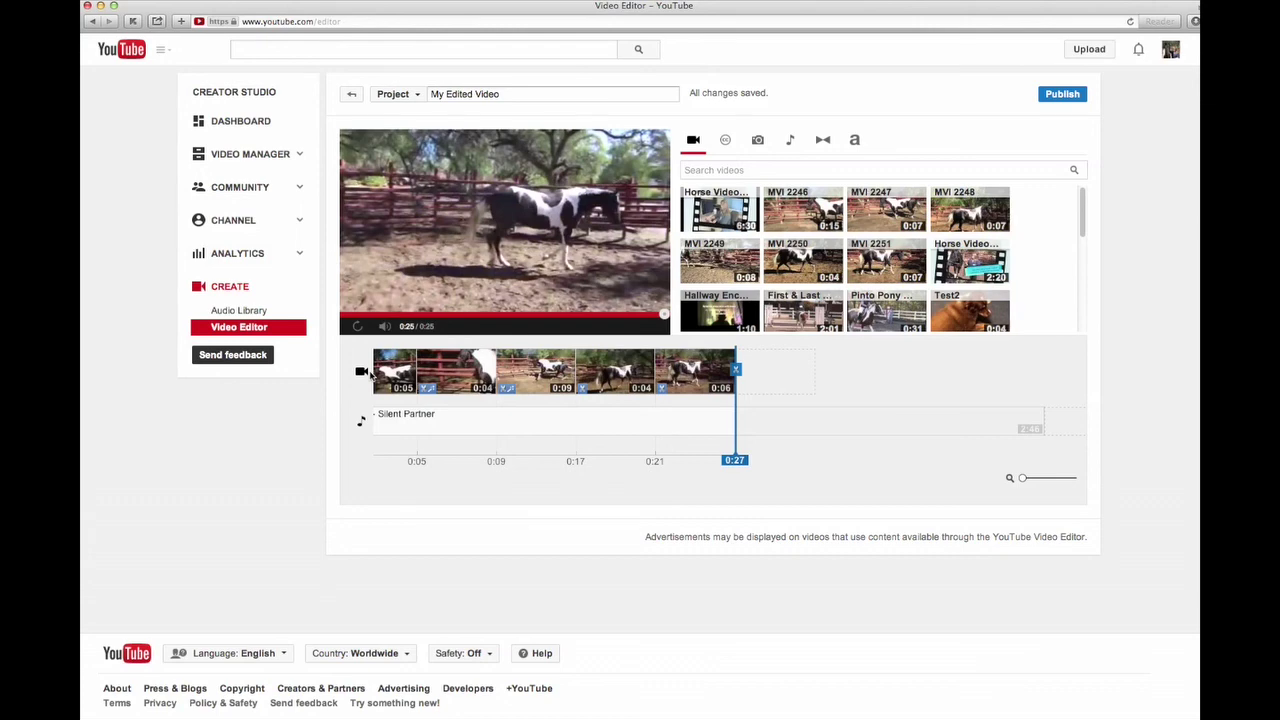
{"action": "left_click", "coordinate": [516, 367]}
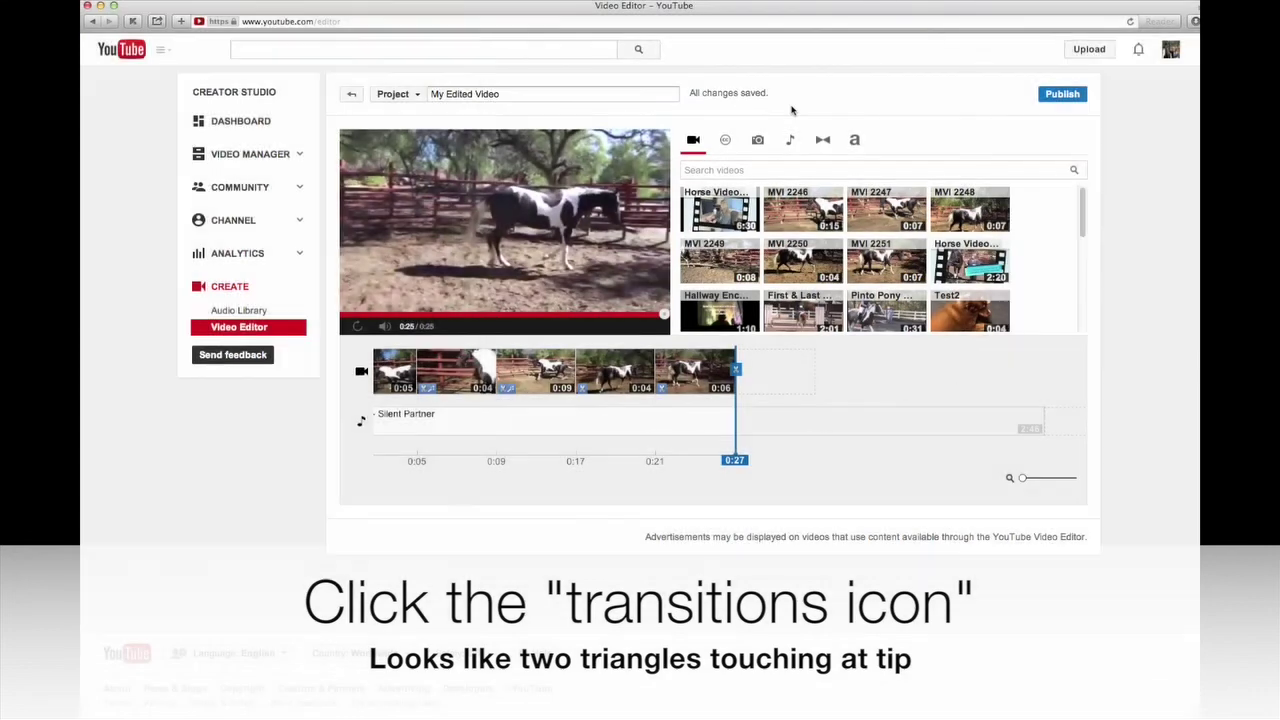
{"action": "left_click", "coordinate": [824, 139]}
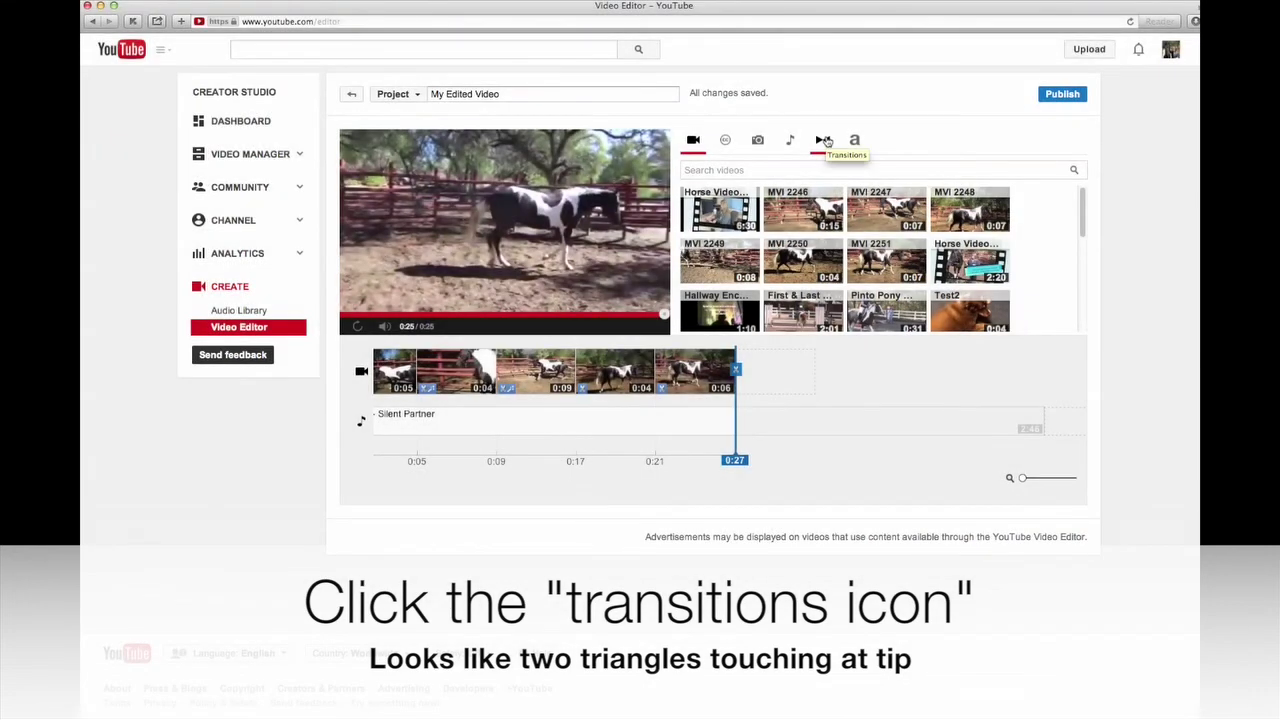
{"action": "left_click", "coordinate": [826, 141]}
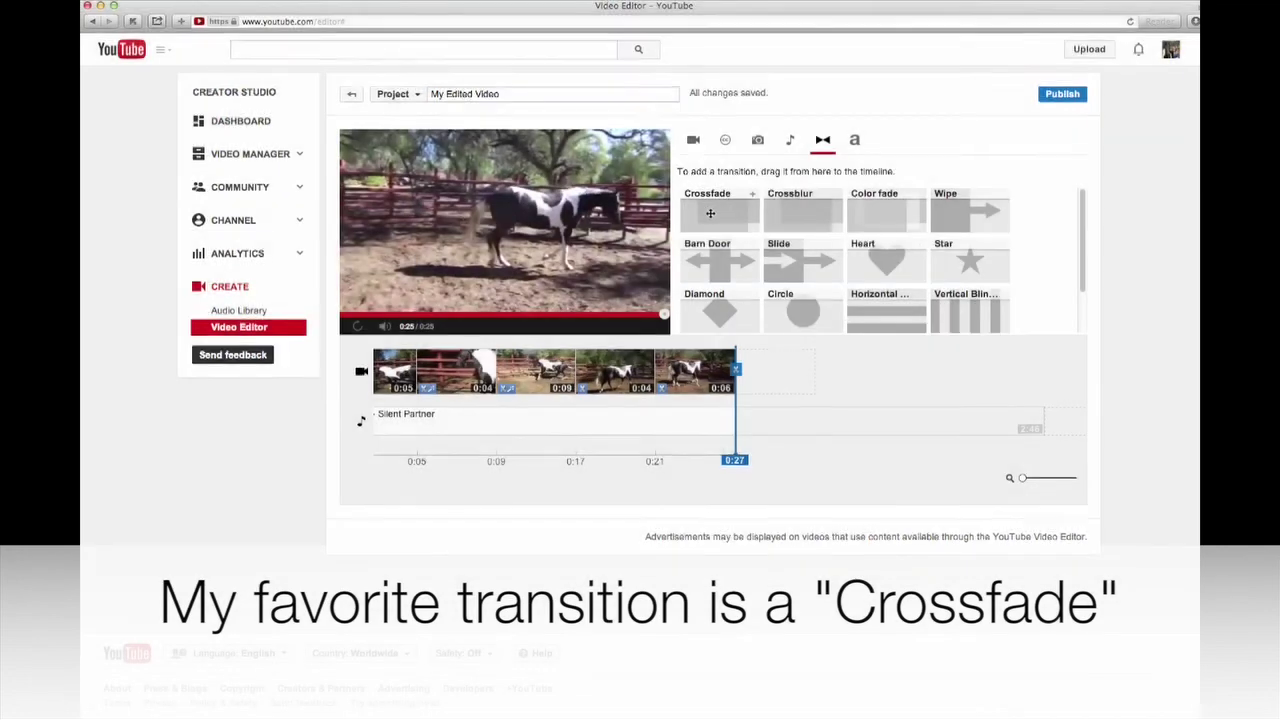
{"action": "left_click_drag", "start_coordinate": [710, 213], "coordinate": [416, 375]}
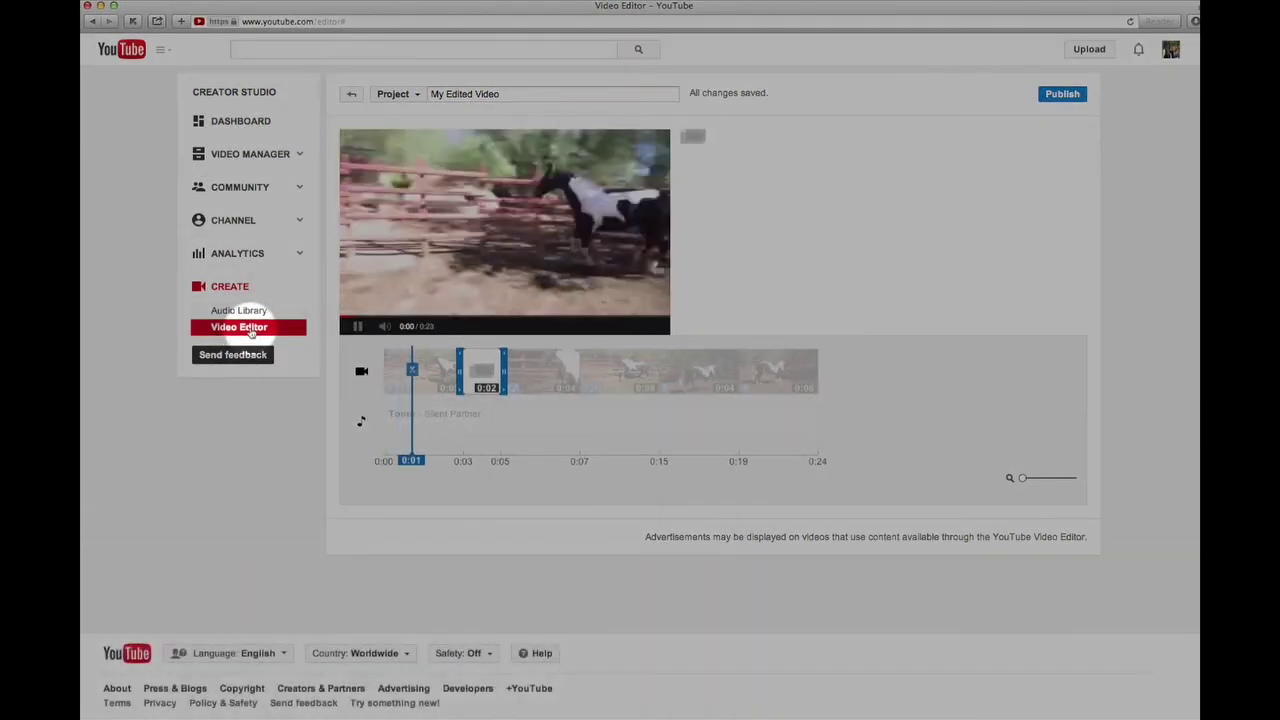
{"action": "left_click", "coordinate": [250, 328]}
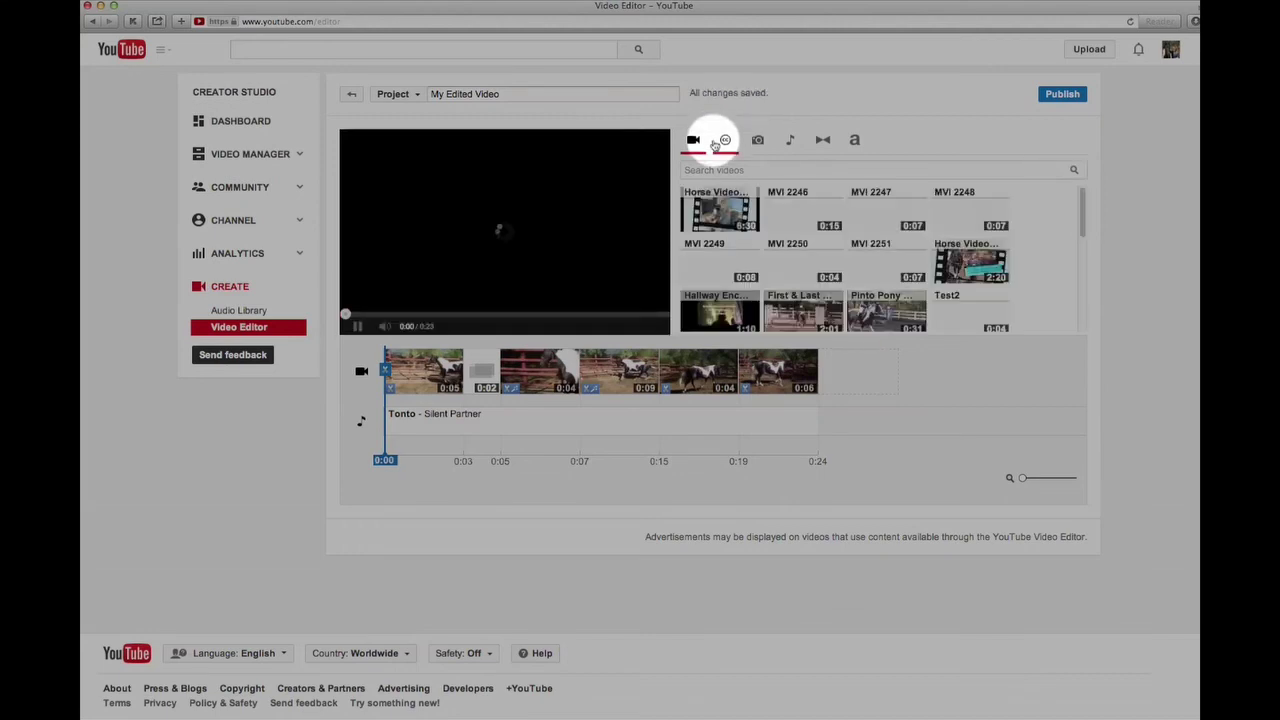
Add Crossfade transitions at the three remaining boundaries between the clips on the video timeline.
{"action": "left_click", "coordinate": [820, 140]}
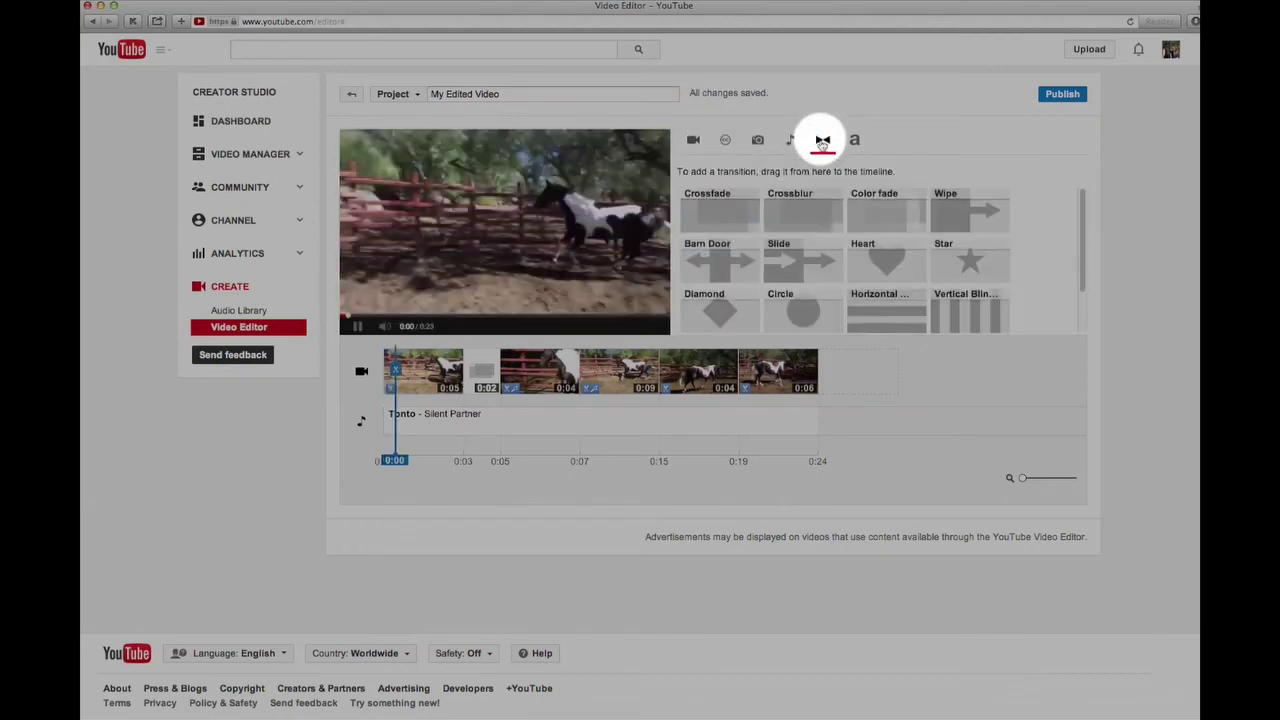
{"action": "left_click_drag", "start_coordinate": [716, 214], "coordinate": [573, 372]}
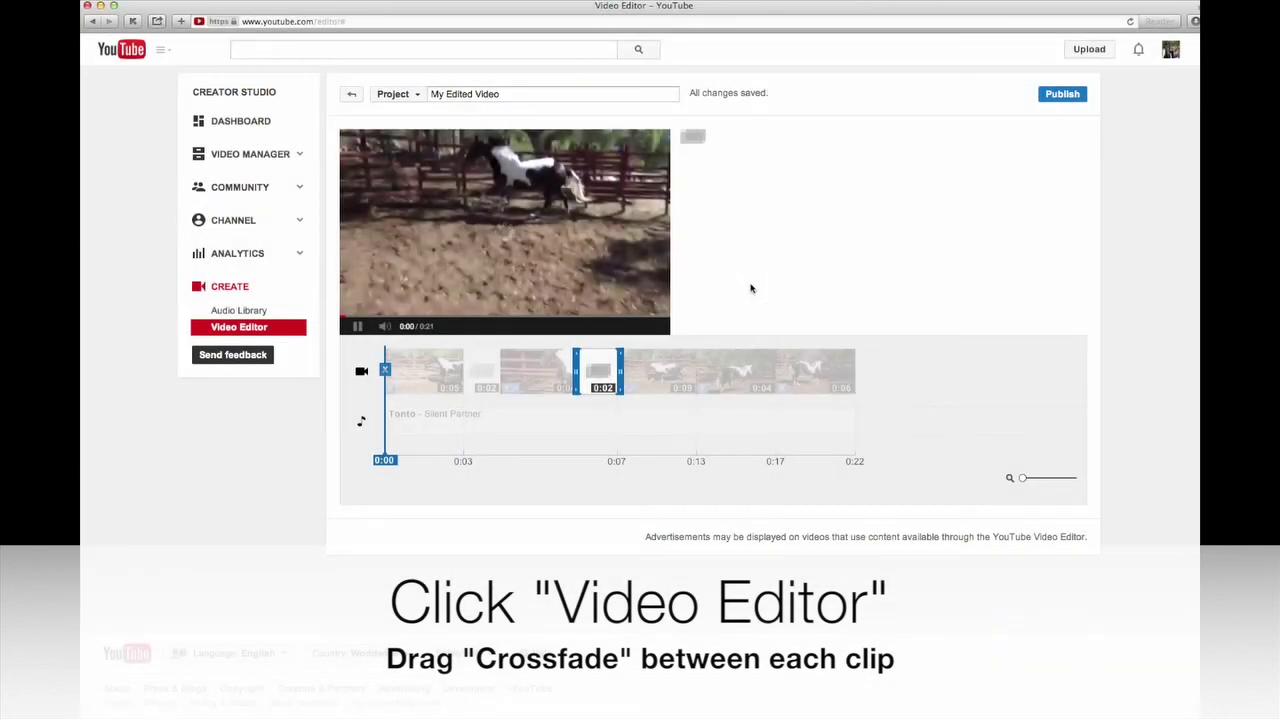
{"action": "left_click", "coordinate": [242, 335]}
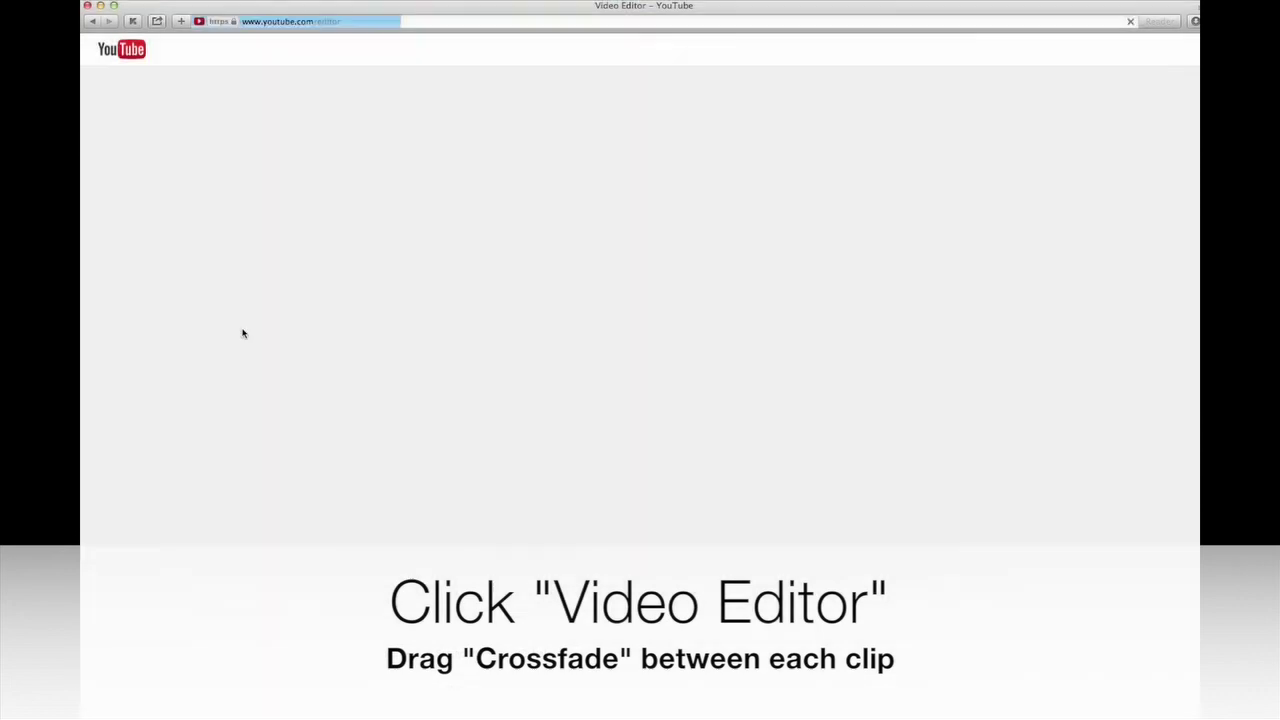
{"action": "left_click", "coordinate": [881, 32]}
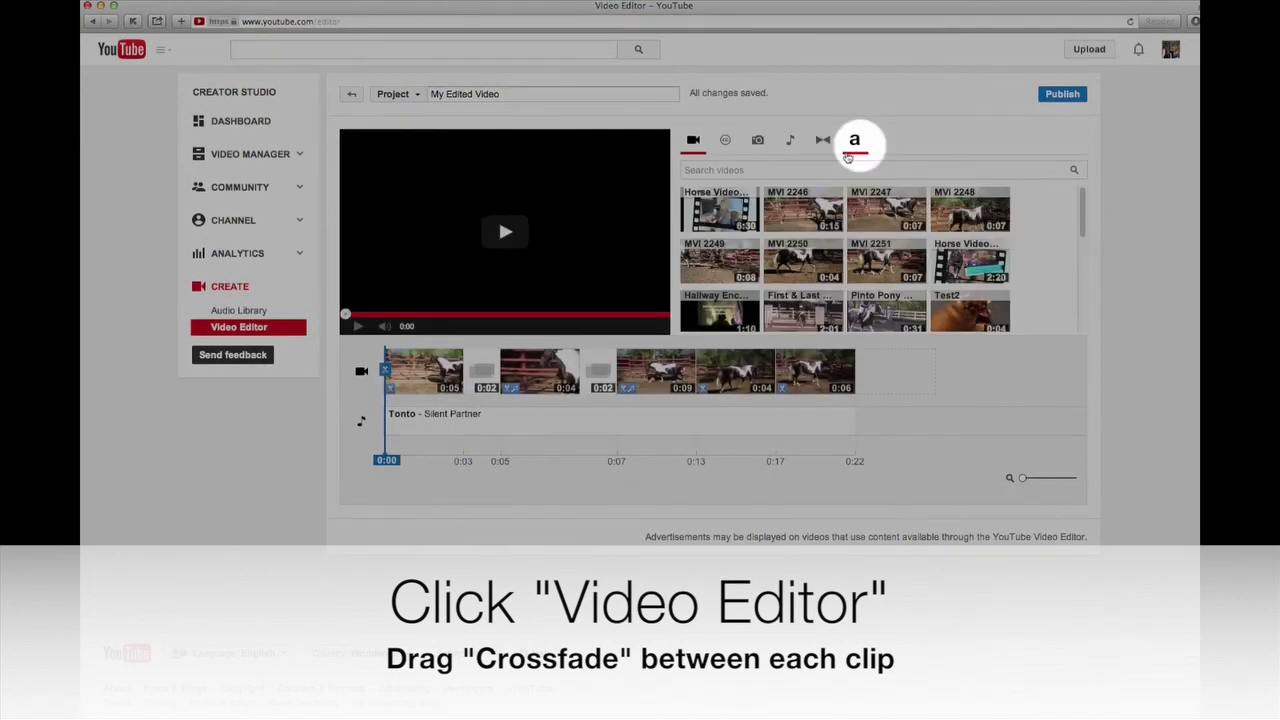
{"action": "left_click", "coordinate": [822, 139]}
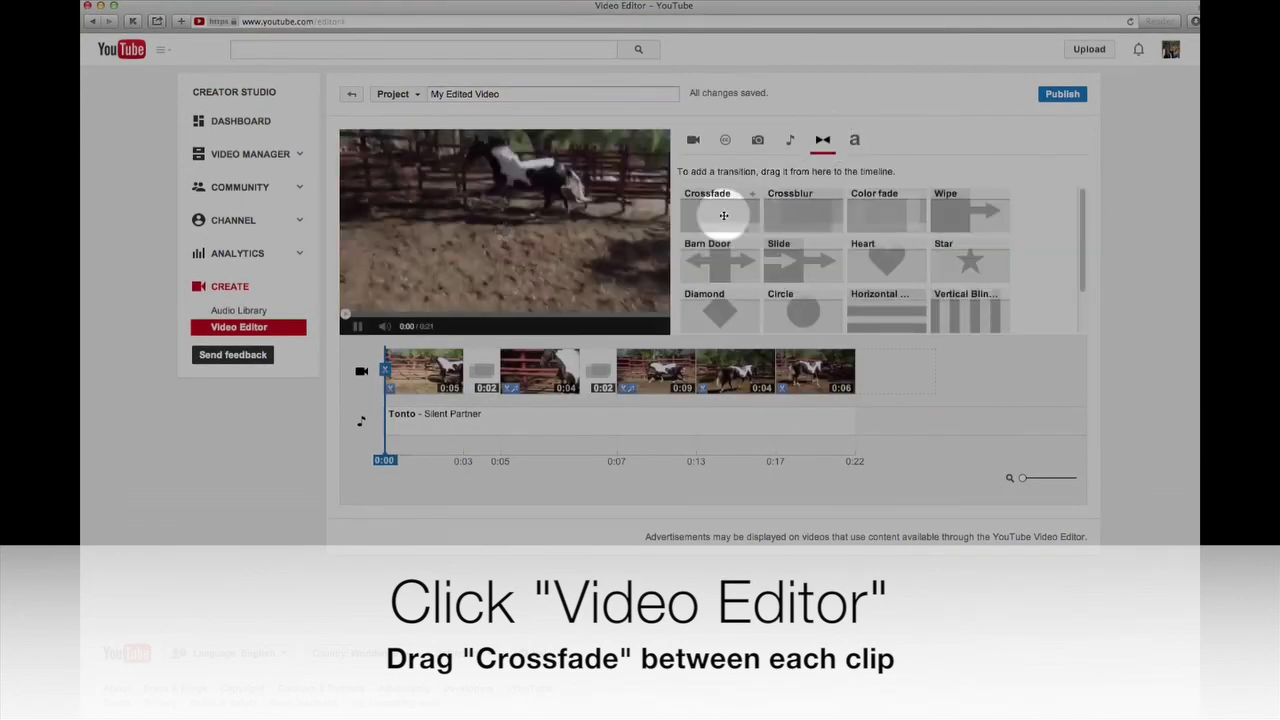
{"action": "left_click_drag", "start_coordinate": [722, 216], "coordinate": [700, 365]}
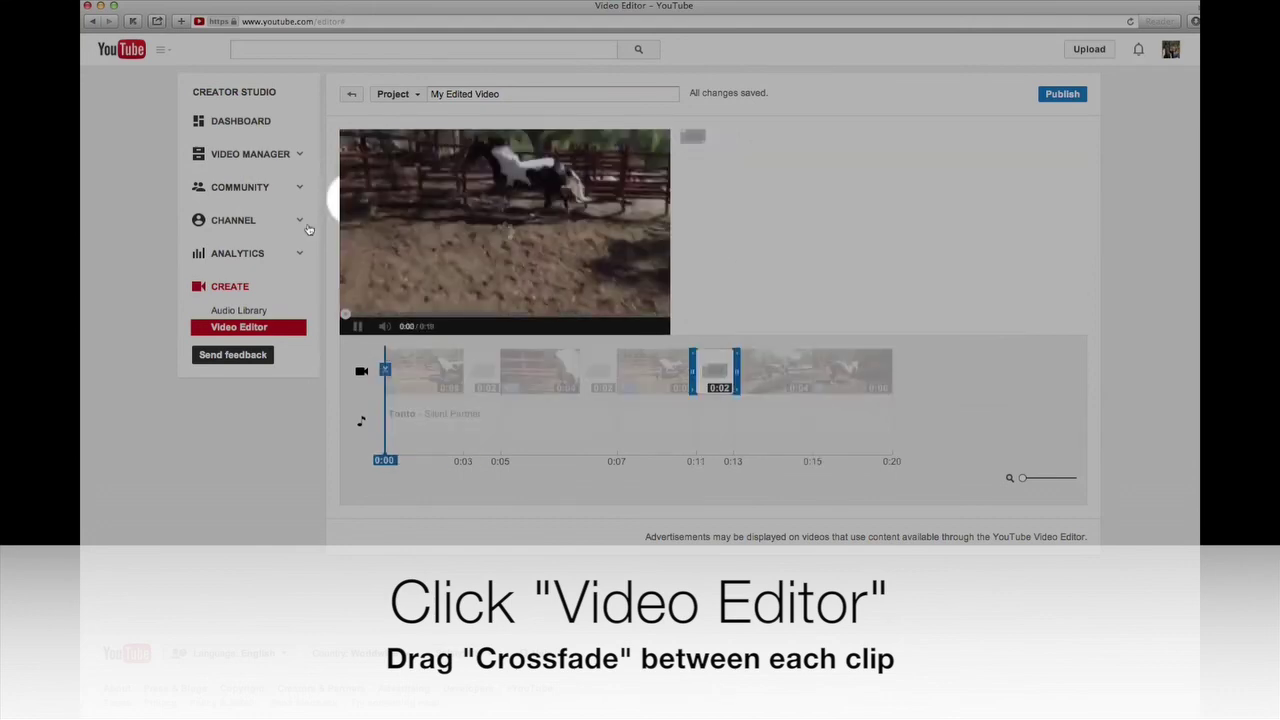
{"action": "left_click", "coordinate": [260, 330]}
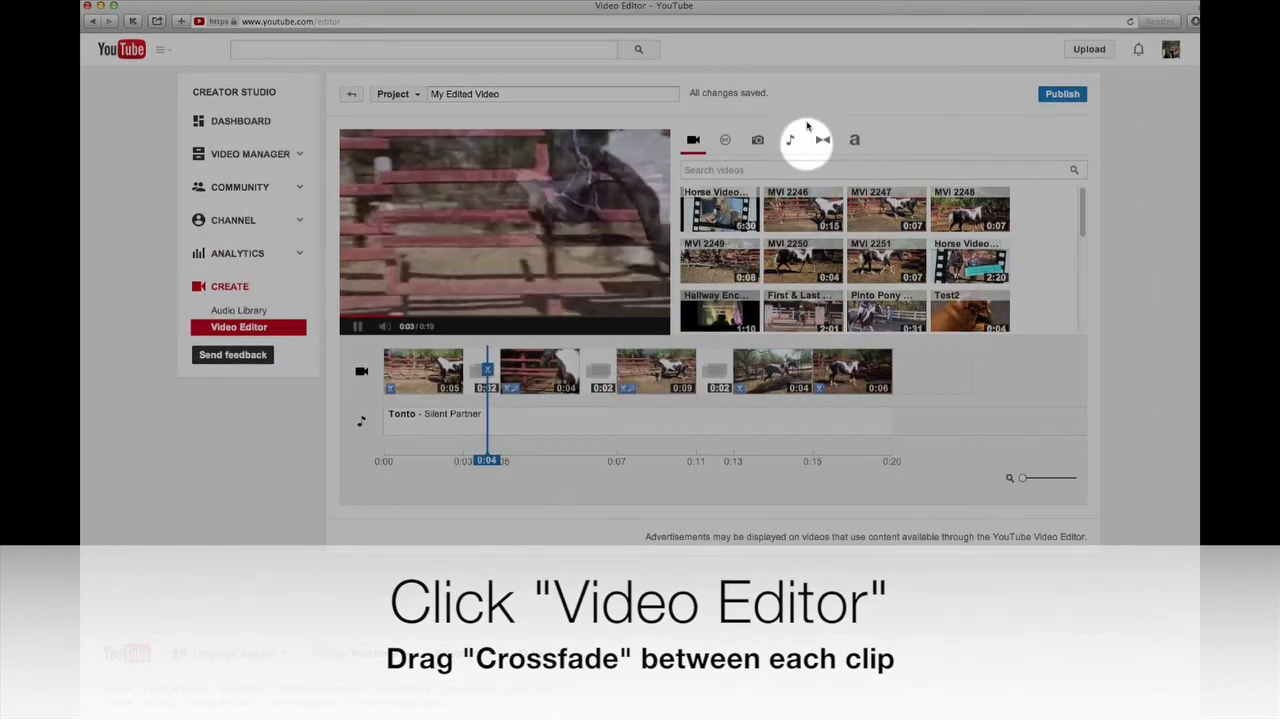
{"action": "left_click", "coordinate": [822, 139]}
{"action": "left_click_drag", "start_coordinate": [722, 228], "coordinate": [832, 372]}
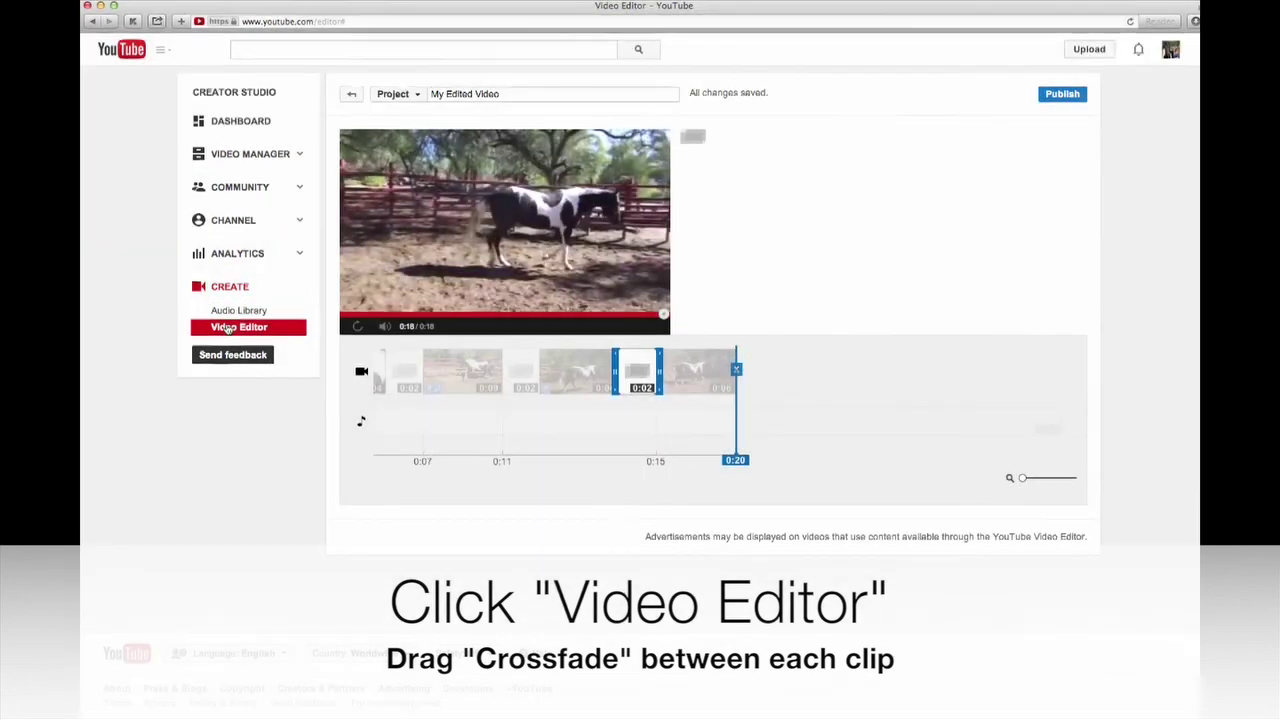
{"action": "left_click", "coordinate": [228, 328]}
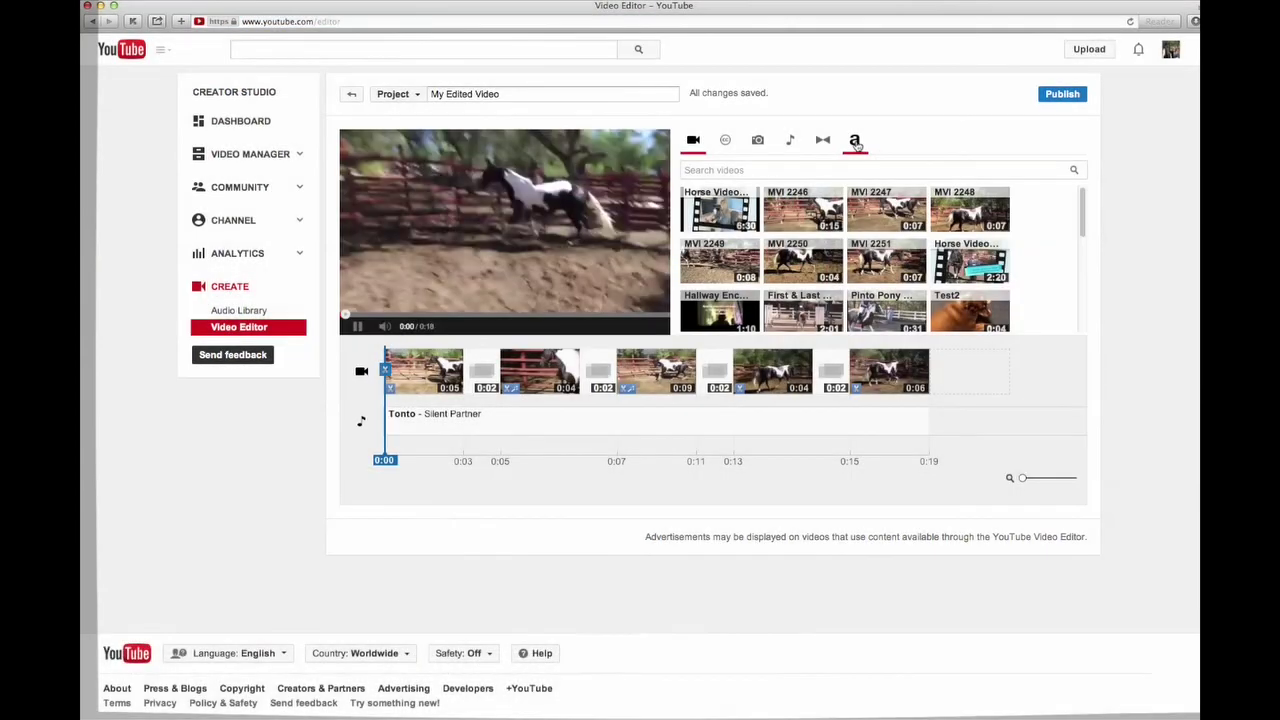
Insert a Centered title at the start of the timeline with the two-line text "First Horse" and "Exercise".
{"action": "left_click", "coordinate": [855, 141]}
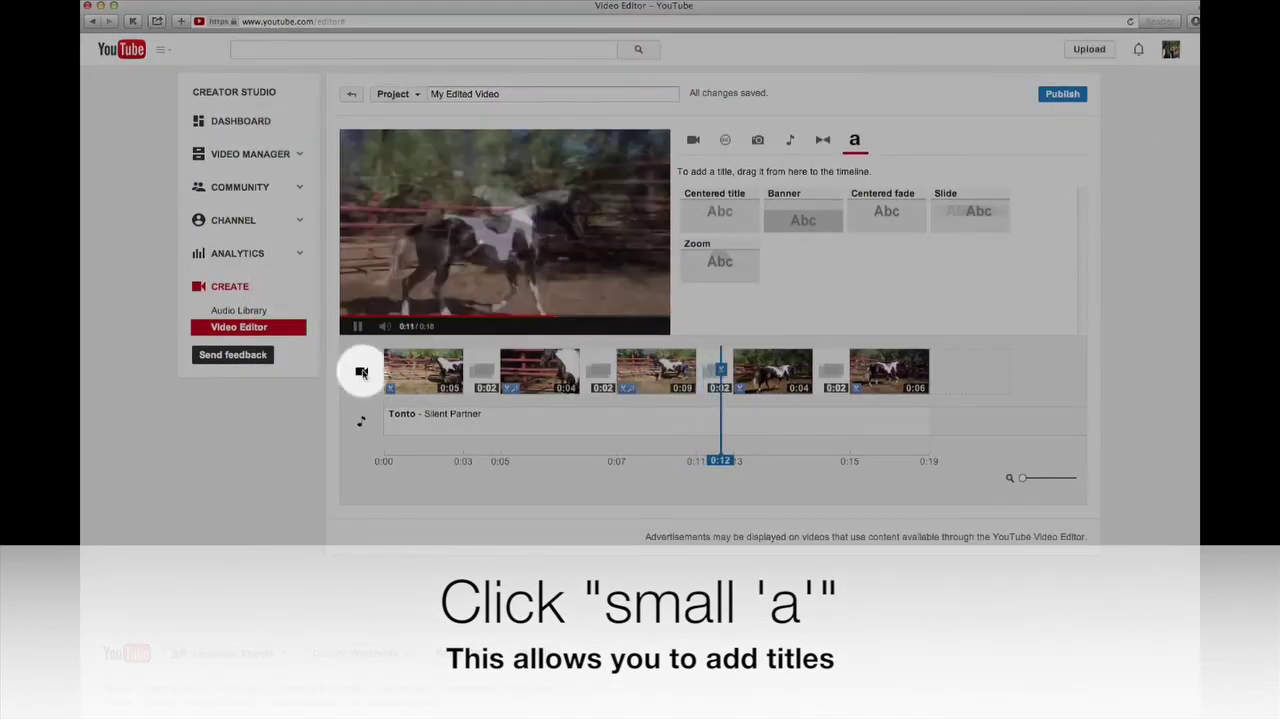
{"action": "left_click", "coordinate": [358, 327]}
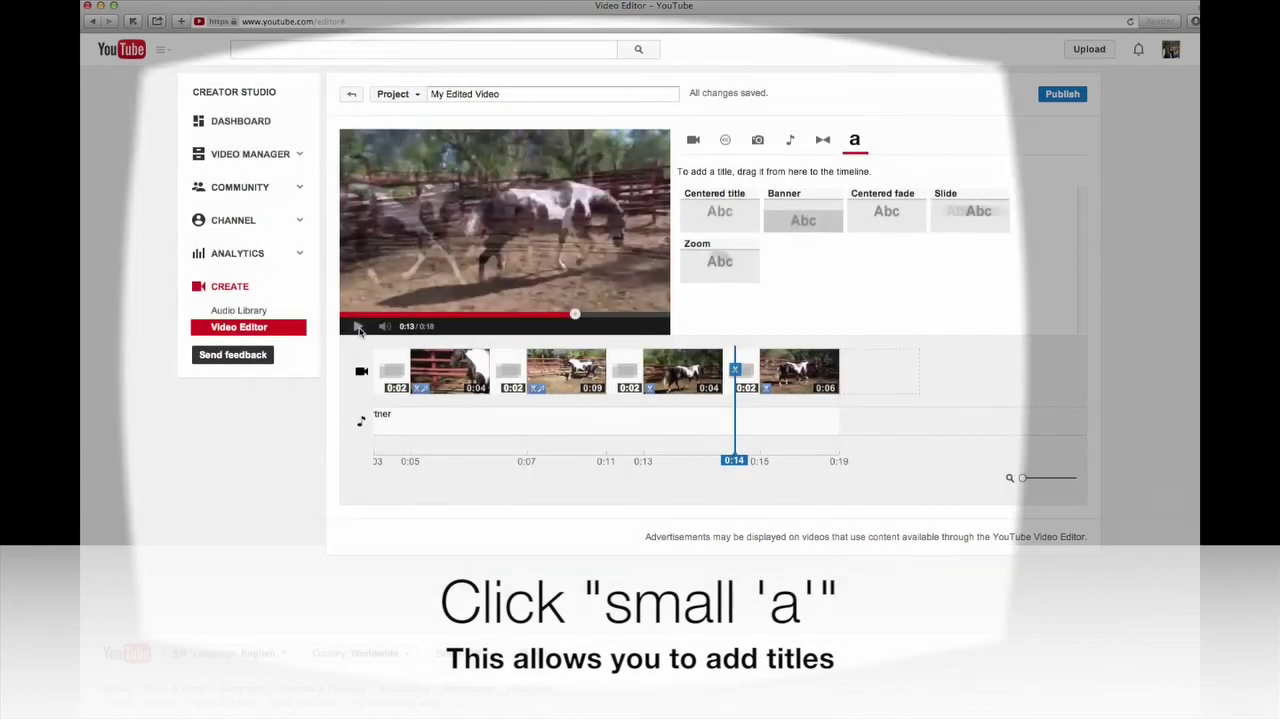
{"action": "left_click_drag", "start_coordinate": [720, 211], "coordinate": [384, 371]}
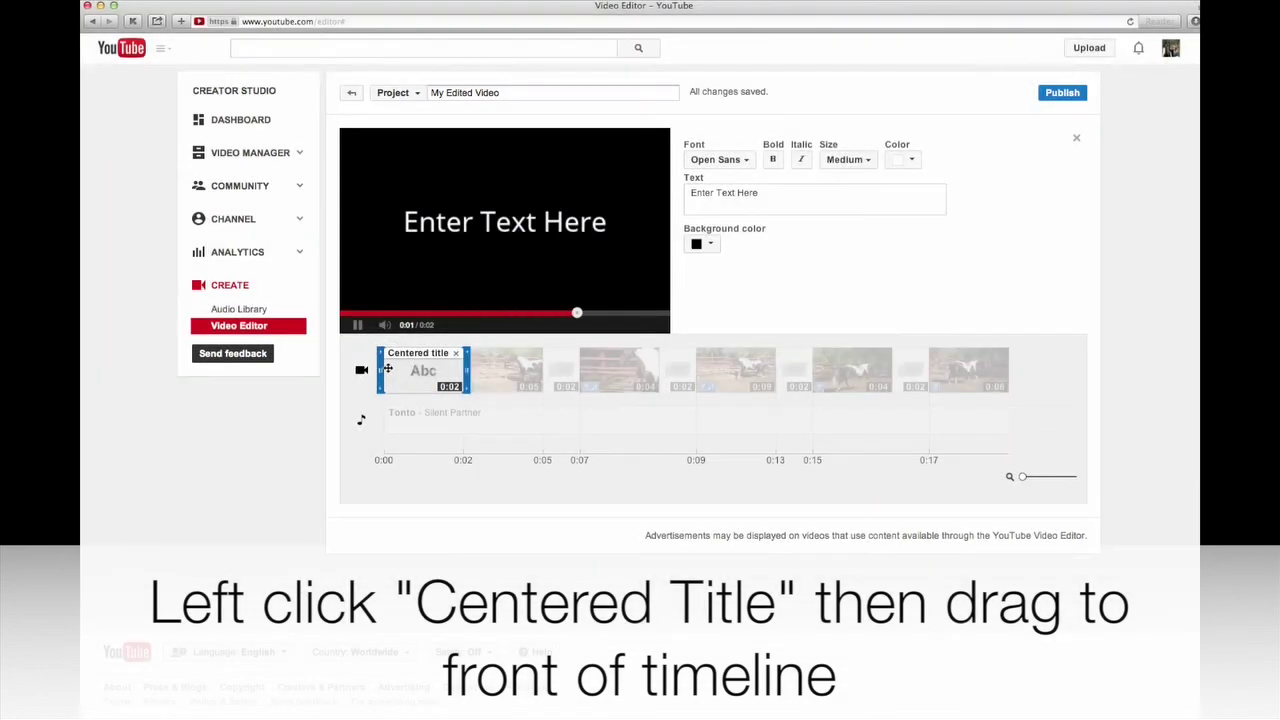
{"action": "left_click", "coordinate": [387, 369]}
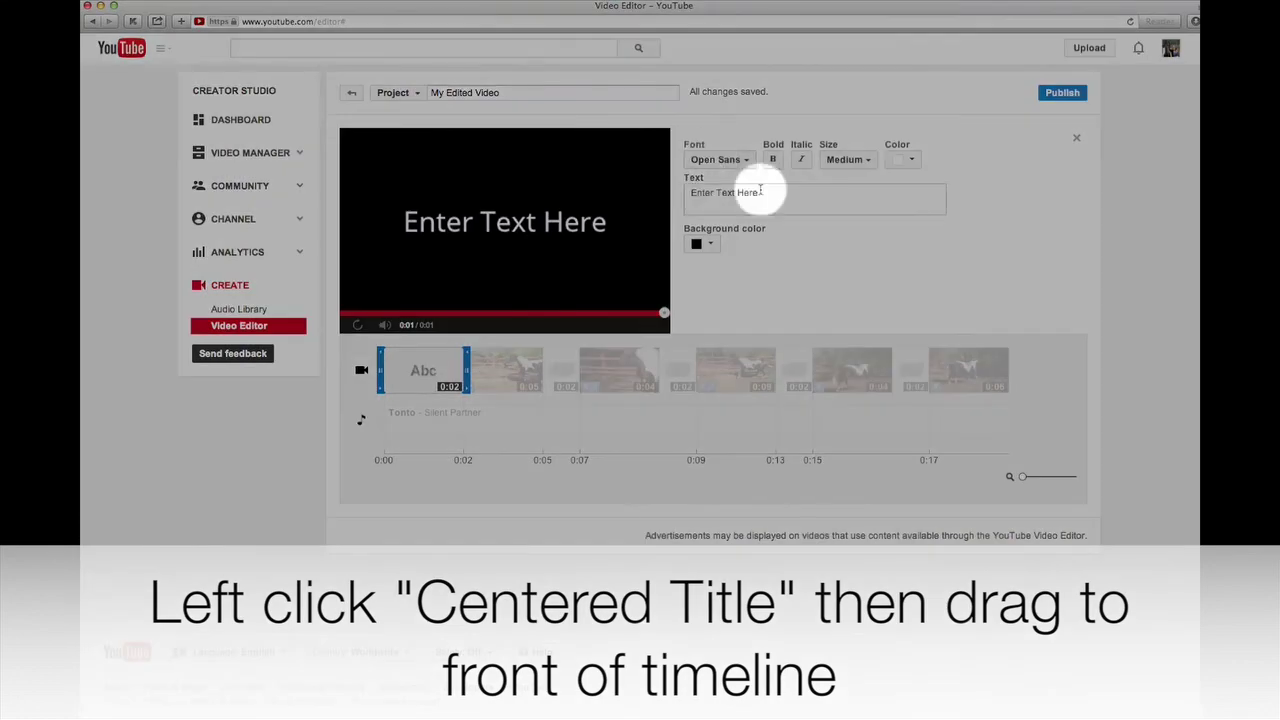
{"action": "left_click", "coordinate": [765, 194]}
{"action": "left_click_drag", "start_coordinate": [765, 194], "coordinate": [688, 195]}
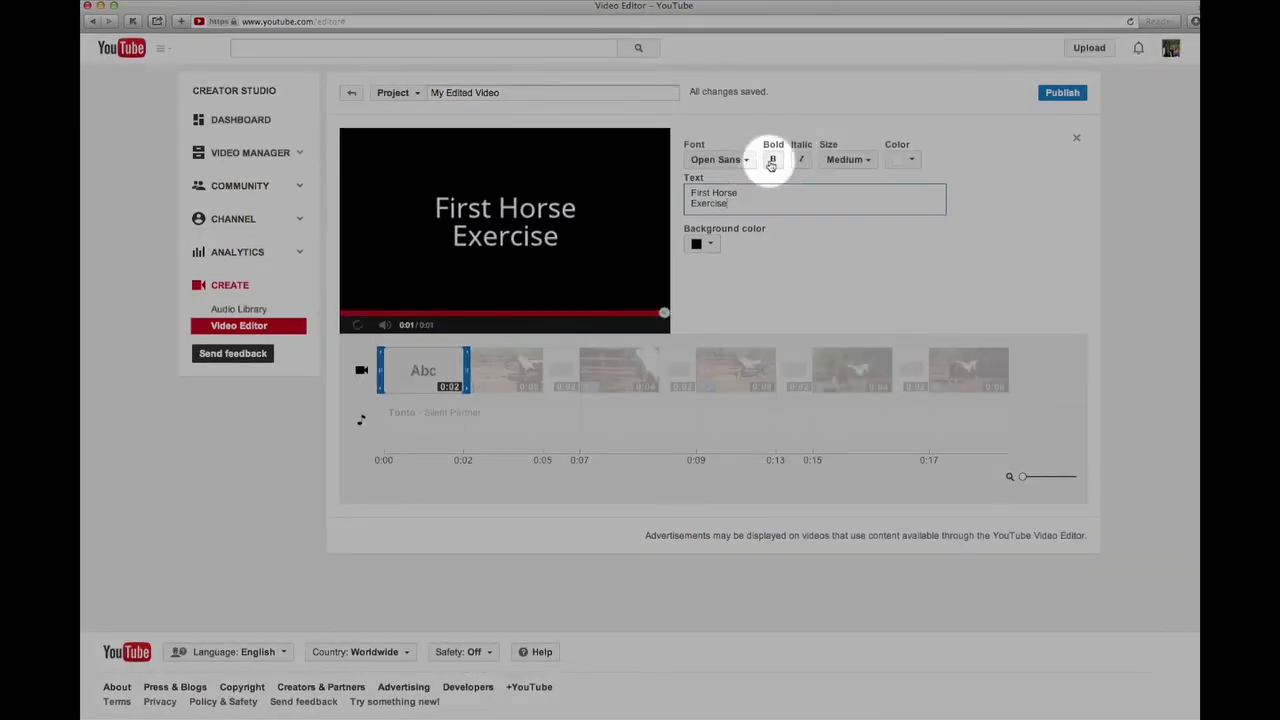
Format the opening title as bold, size Small, with light turquoise text on a dark blue background, and close its settings.
{"action": "left_click", "coordinate": [772, 161]}
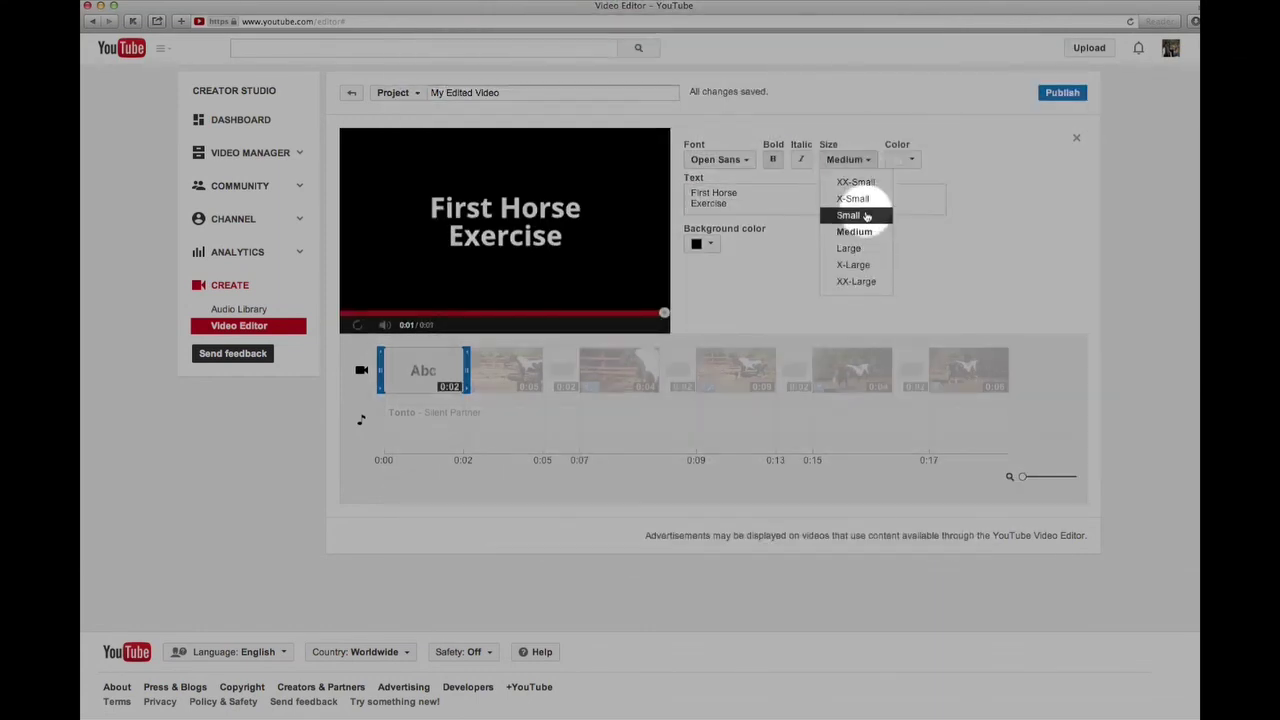
{"action": "left_click", "coordinate": [866, 215]}
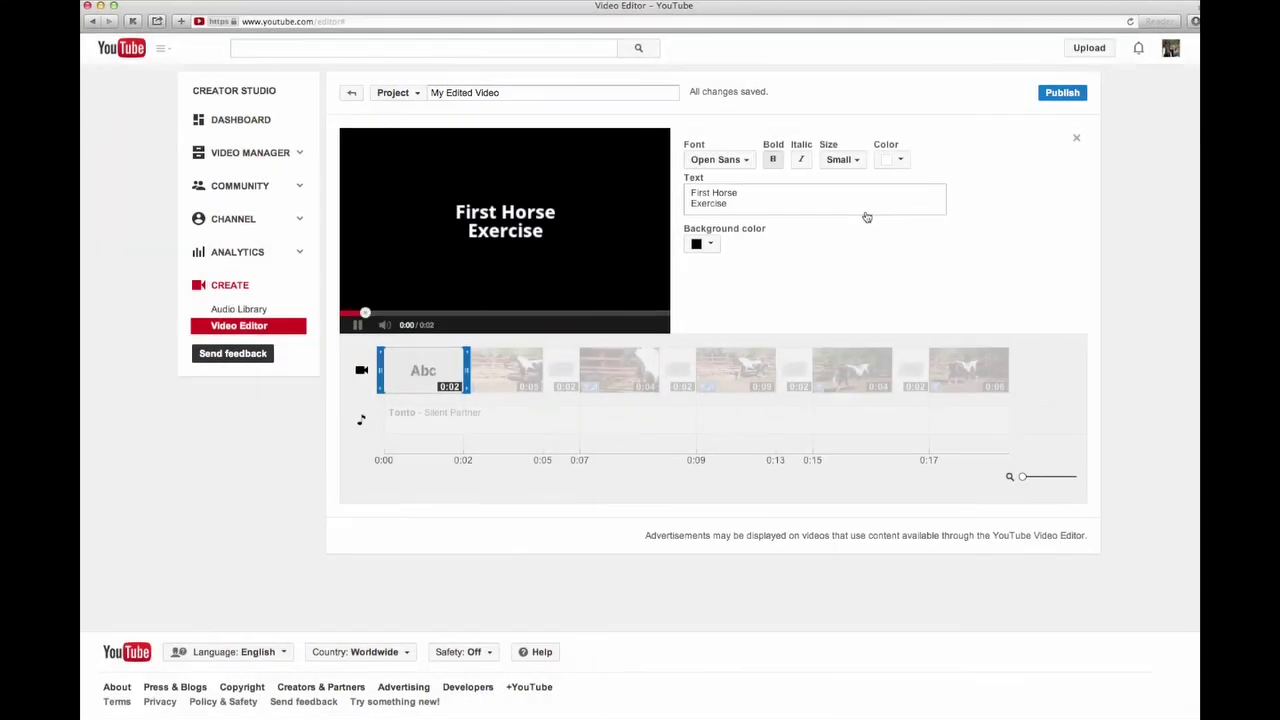
{"action": "left_click", "coordinate": [899, 162]}
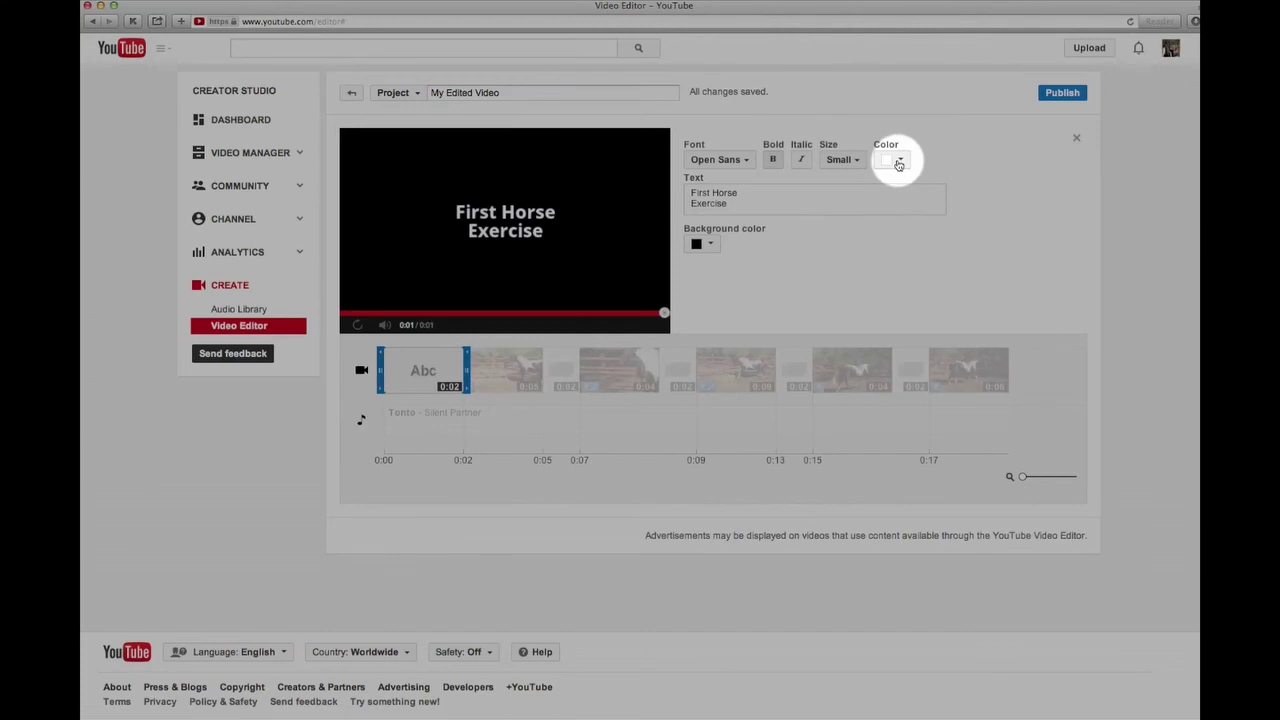
{"action": "left_click", "coordinate": [711, 245]}
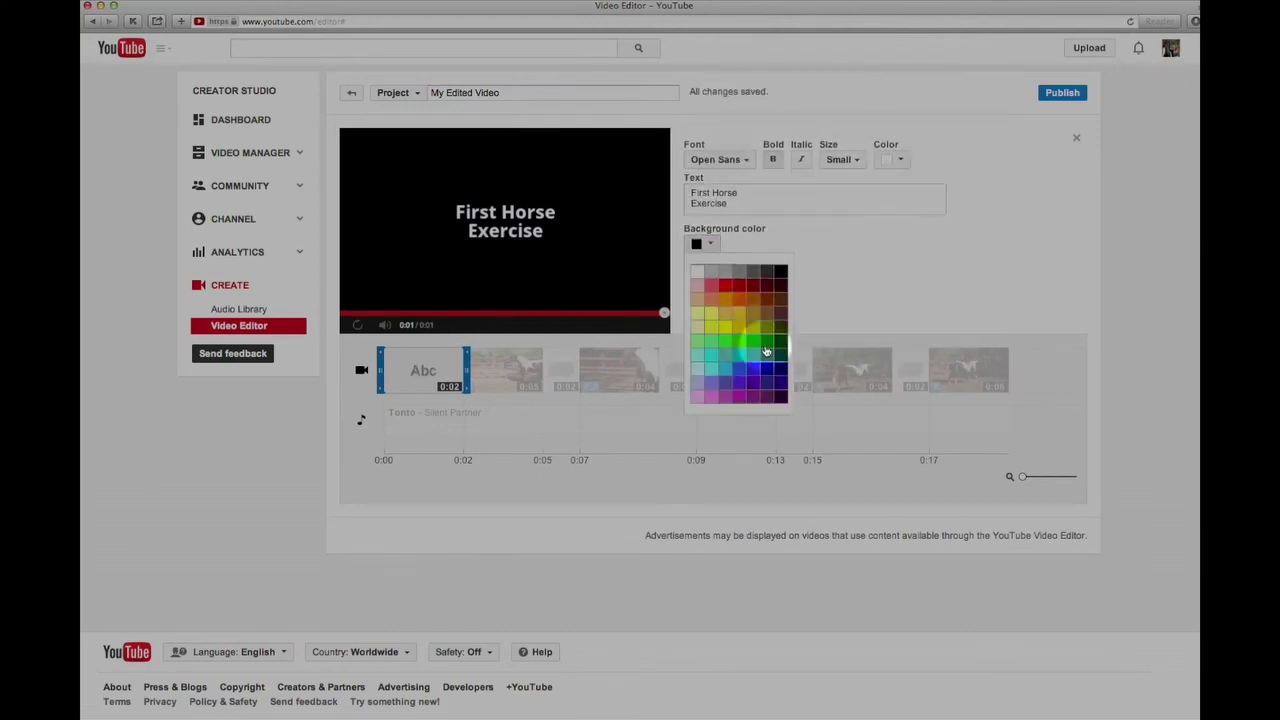
{"action": "left_click", "coordinate": [765, 372]}
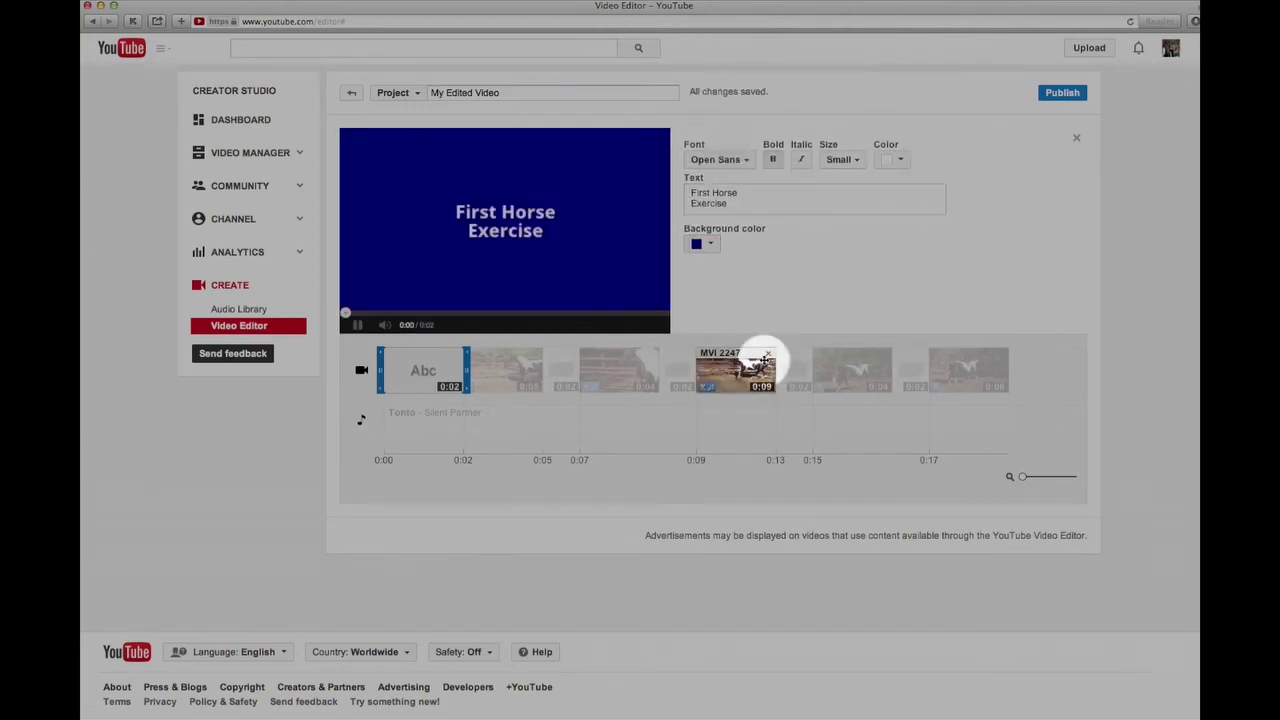
{"action": "left_click", "coordinate": [846, 188]}
{"action": "left_click", "coordinate": [900, 163]}
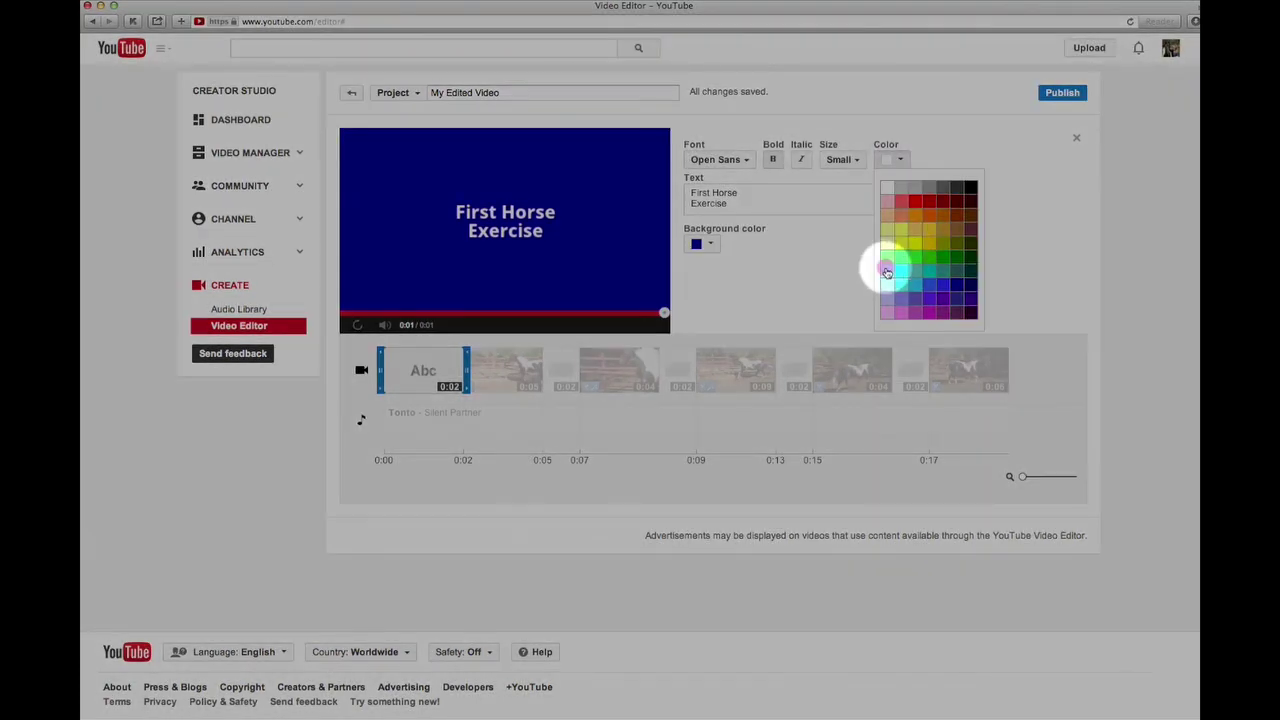
{"action": "left_click", "coordinate": [886, 272]}
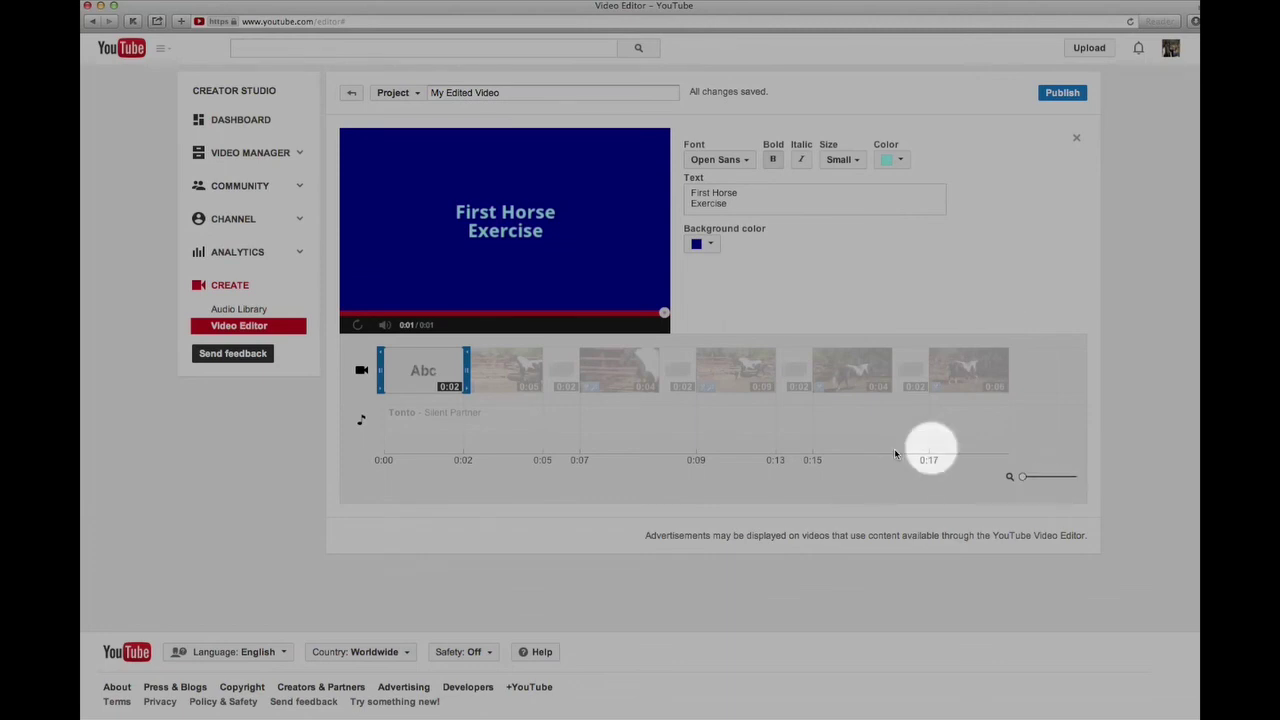
{"action": "left_click", "coordinate": [1023, 478]}
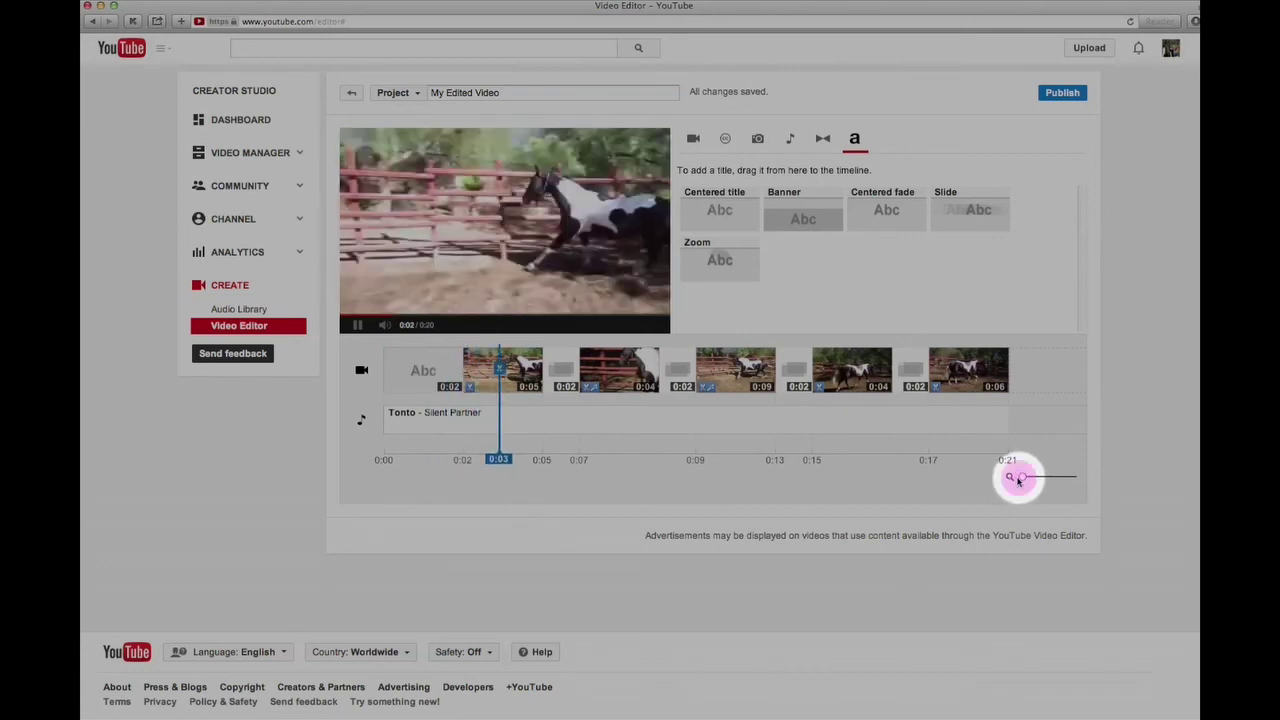
Pause the preview and add a Centered fade title reading "The End" after the last clip on the timeline.
{"action": "mouse_move", "coordinate": [386, 352]}
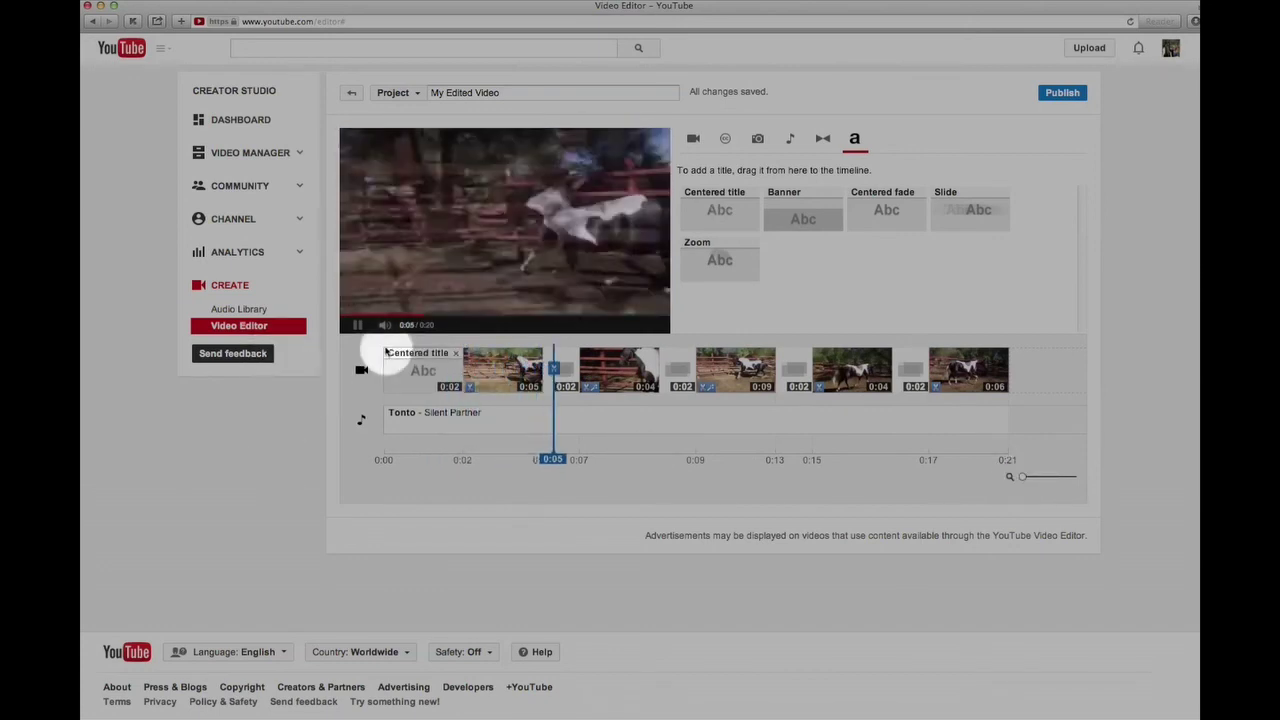
{"action": "left_click", "coordinate": [358, 327]}
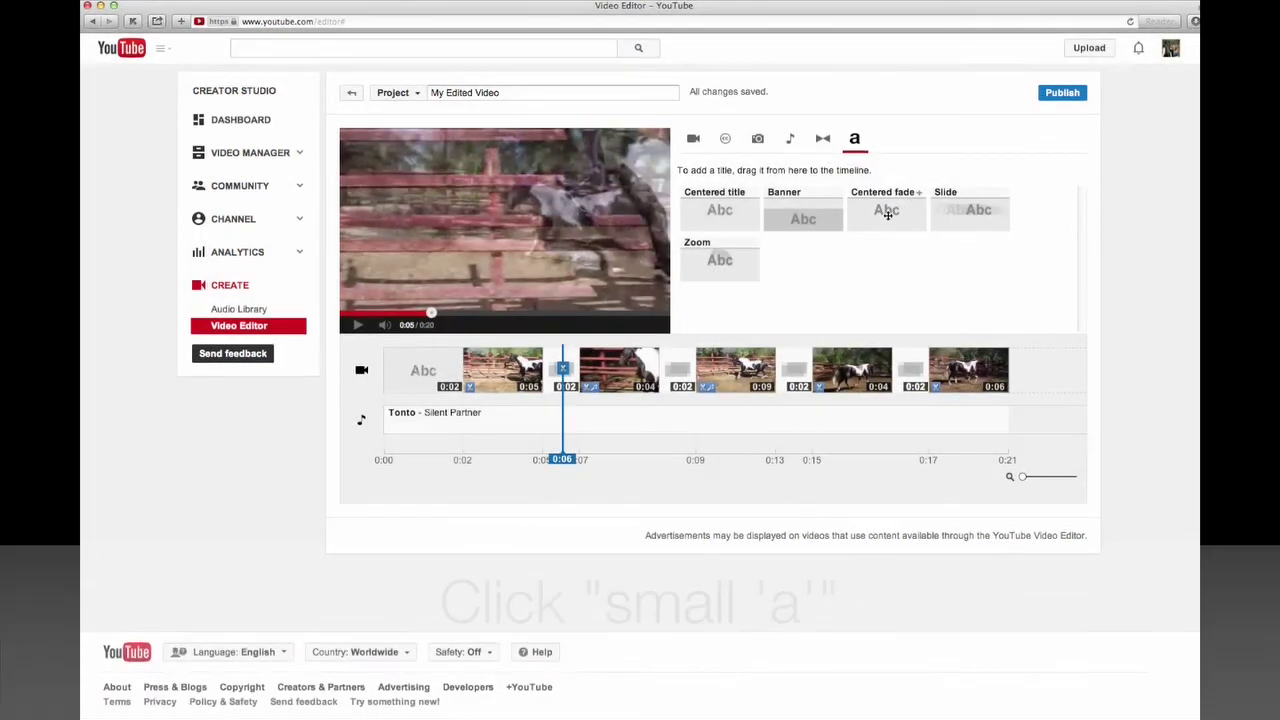
{"action": "left_click_drag", "start_coordinate": [889, 215], "coordinate": [1008, 378]}
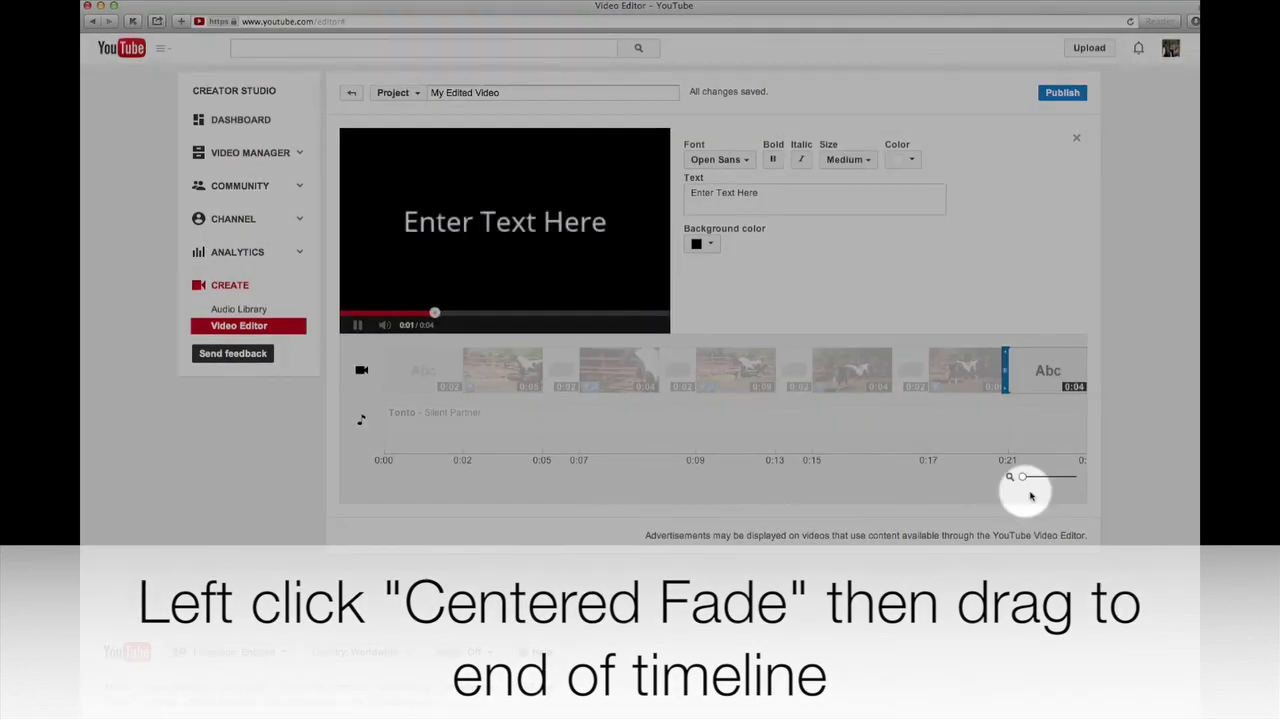
{"action": "mouse_move", "coordinate": [1074, 371]}
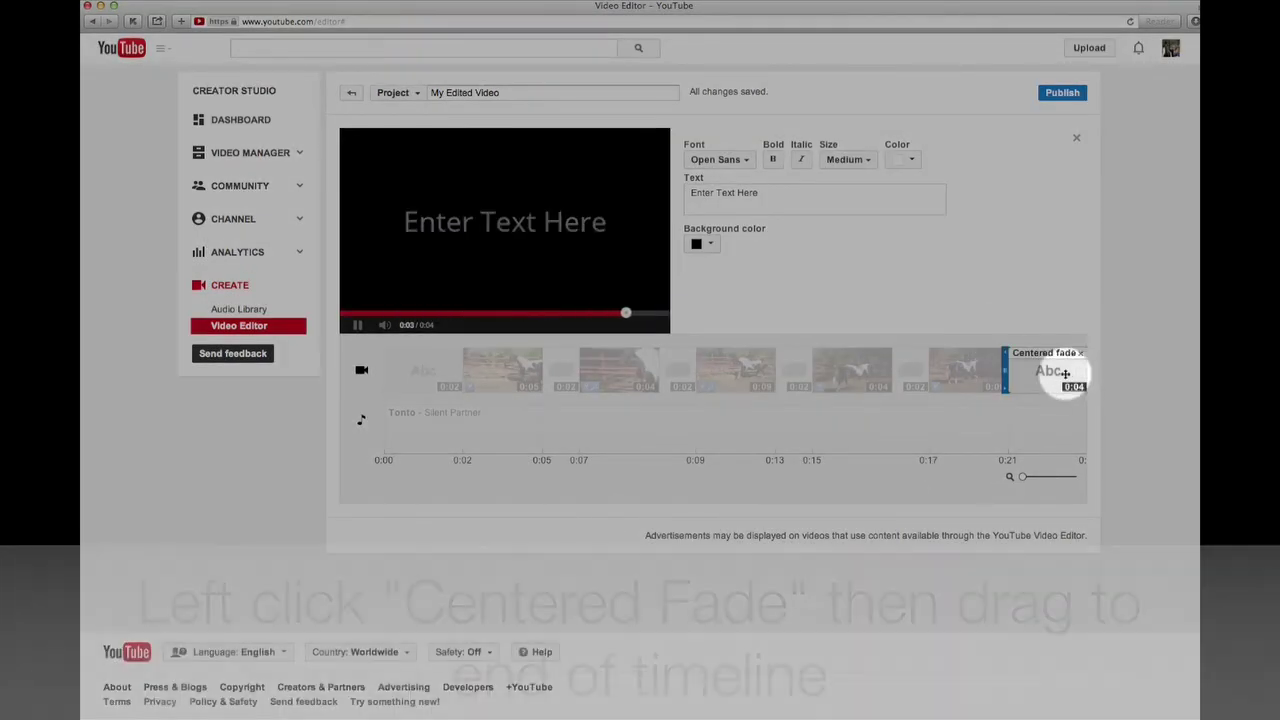
{"action": "left_click_drag", "start_coordinate": [764, 194], "coordinate": [716, 198]}
{"action": "left_click", "coordinate": [696, 198]}
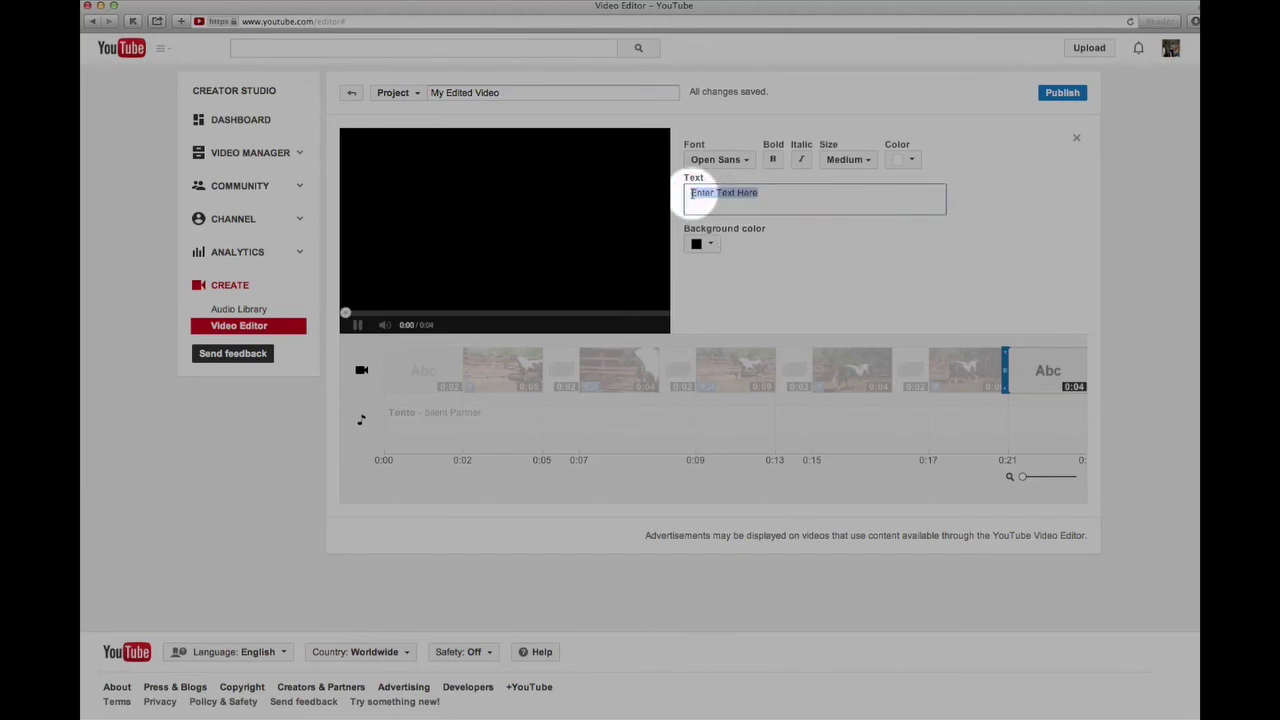
{"action": "type", "text": "The End"}
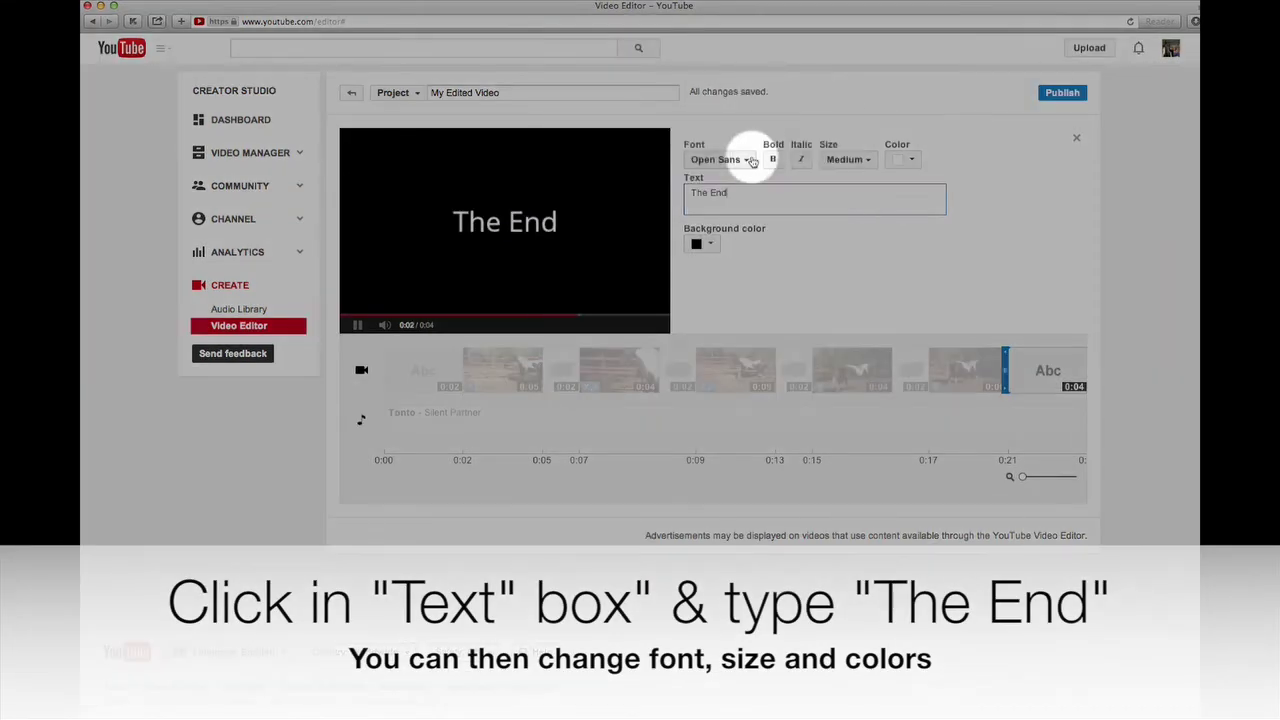
Set the closing title "The End" to the Cabin Sketch font at X-Large size.
{"action": "left_click", "coordinate": [752, 162]}
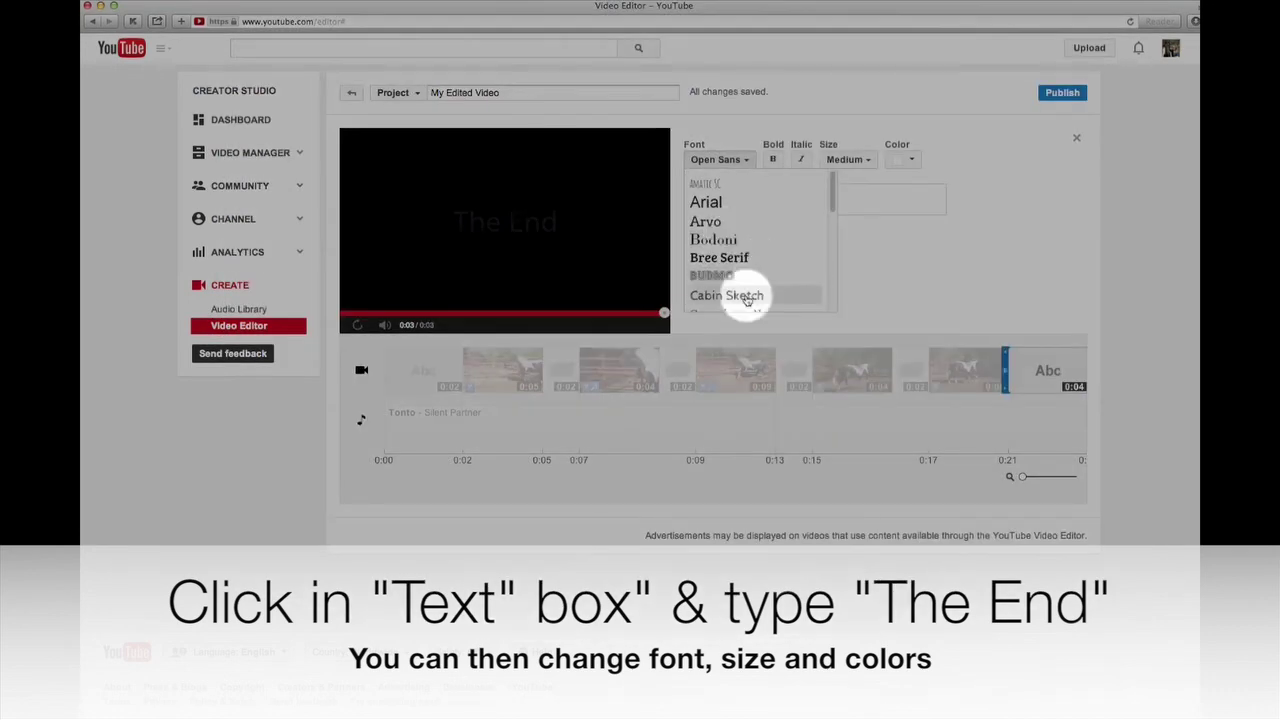
{"action": "left_click", "coordinate": [746, 297]}
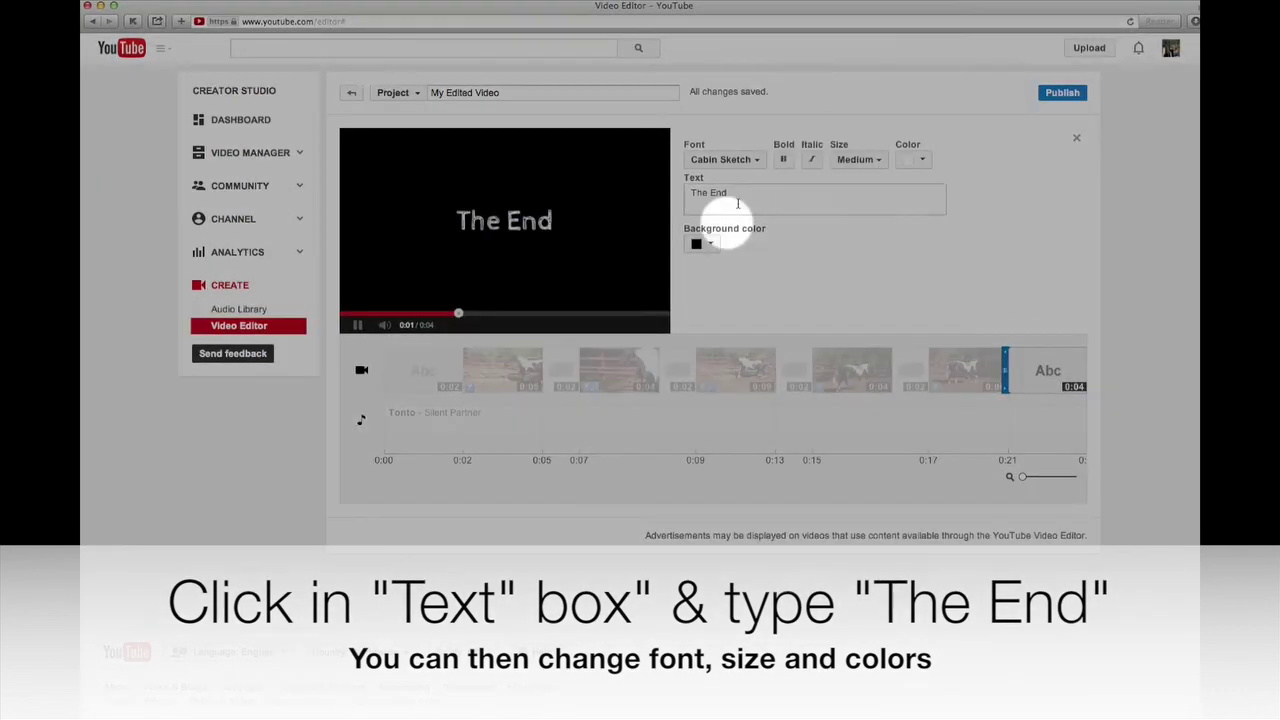
{"action": "left_click", "coordinate": [879, 162]}
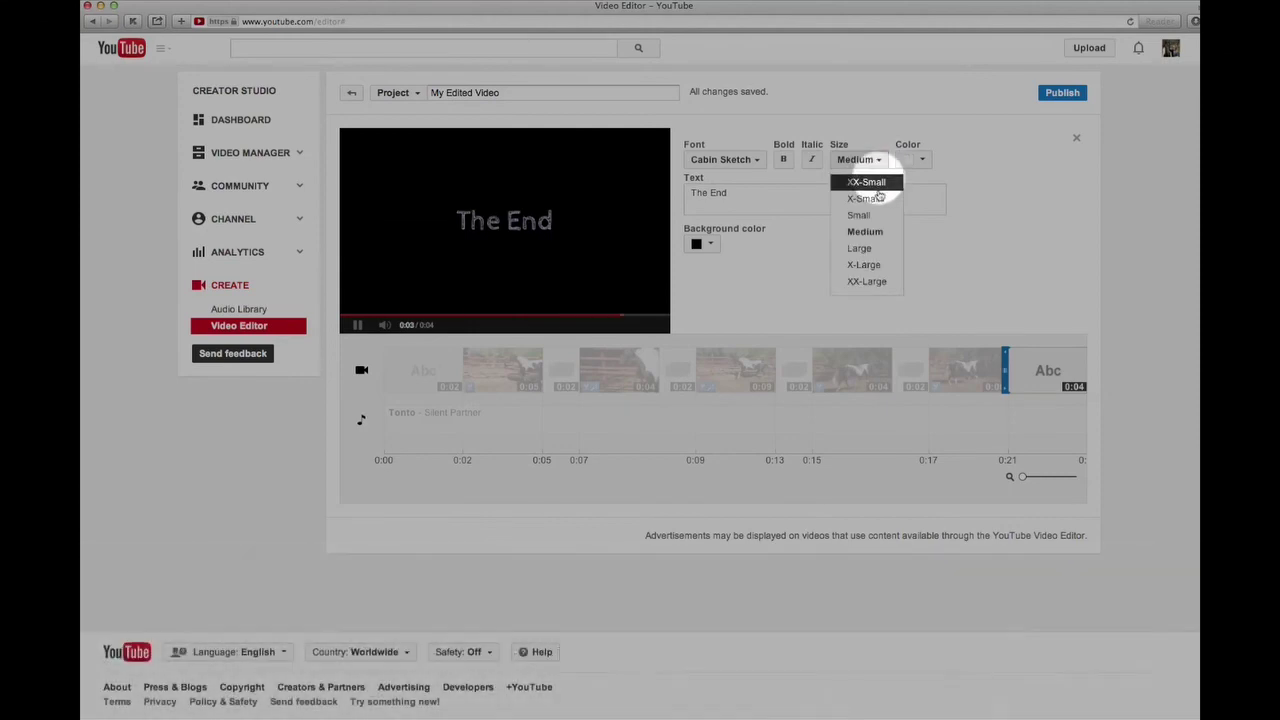
{"action": "left_click", "coordinate": [863, 264]}
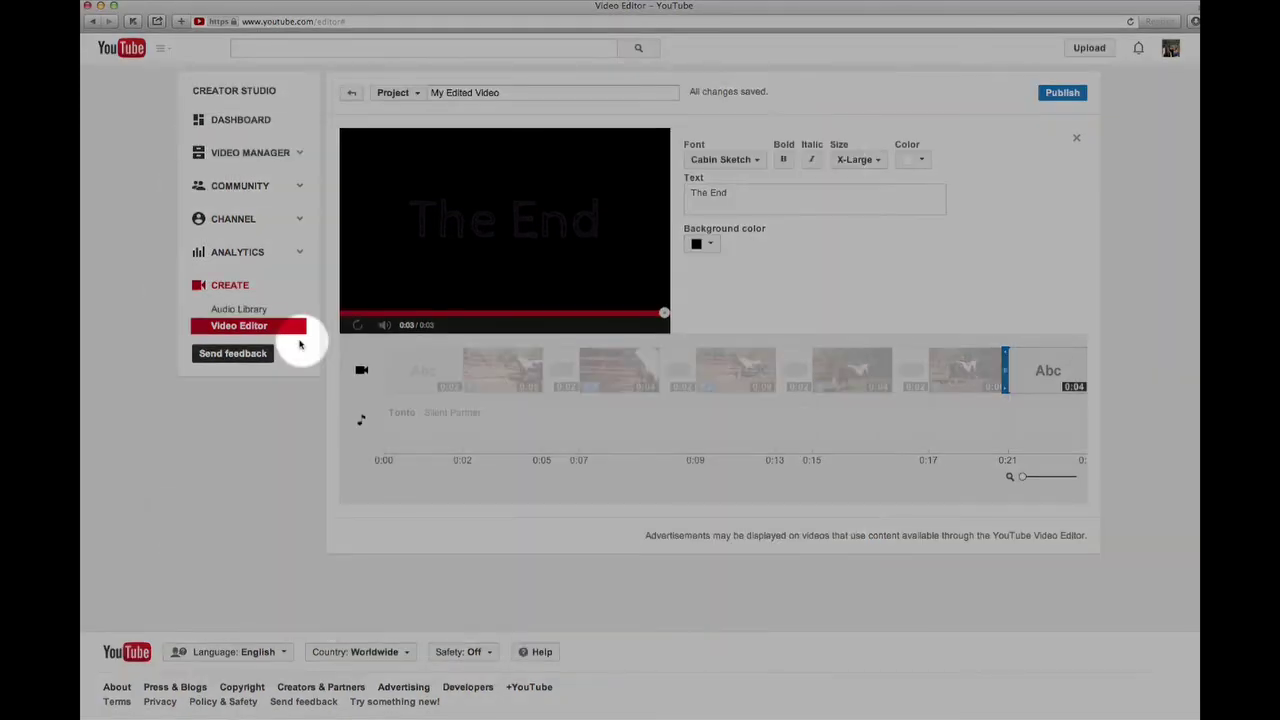
Reload the video editor to leave the title settings and play the edited video through to its closing title.
{"action": "left_click", "coordinate": [286, 328]}
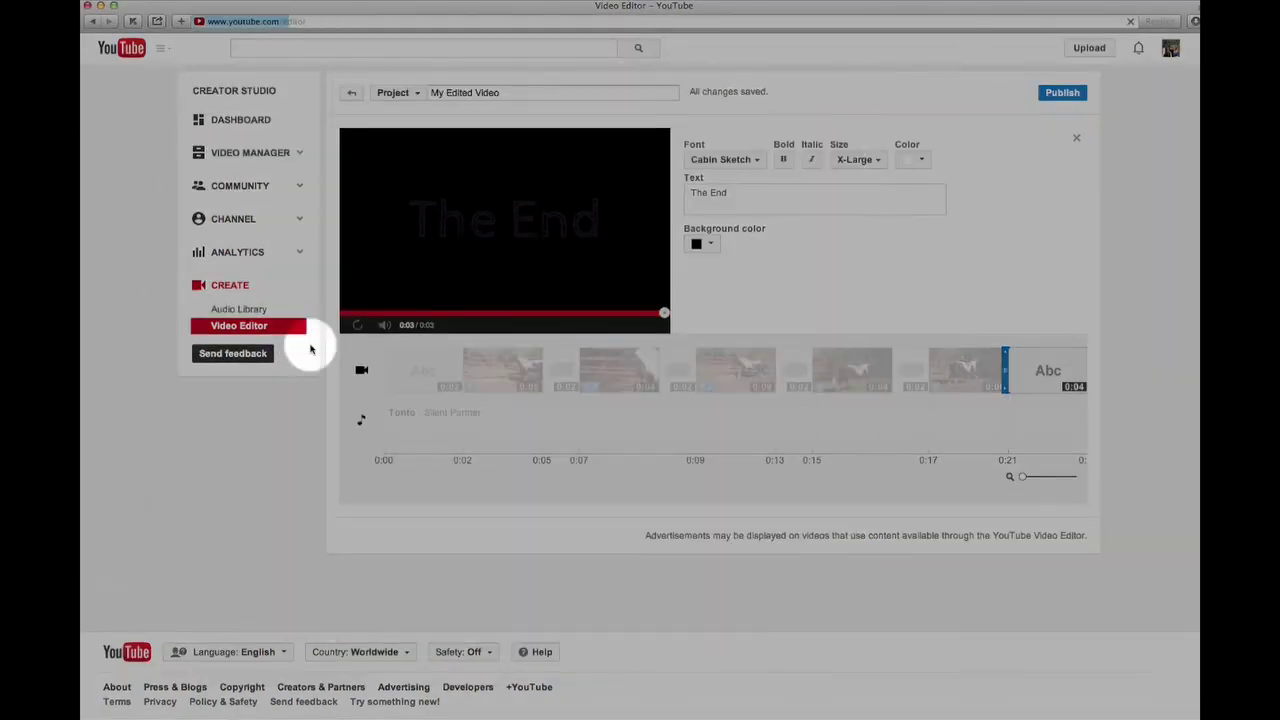
{"action": "left_click", "coordinate": [362, 326]}
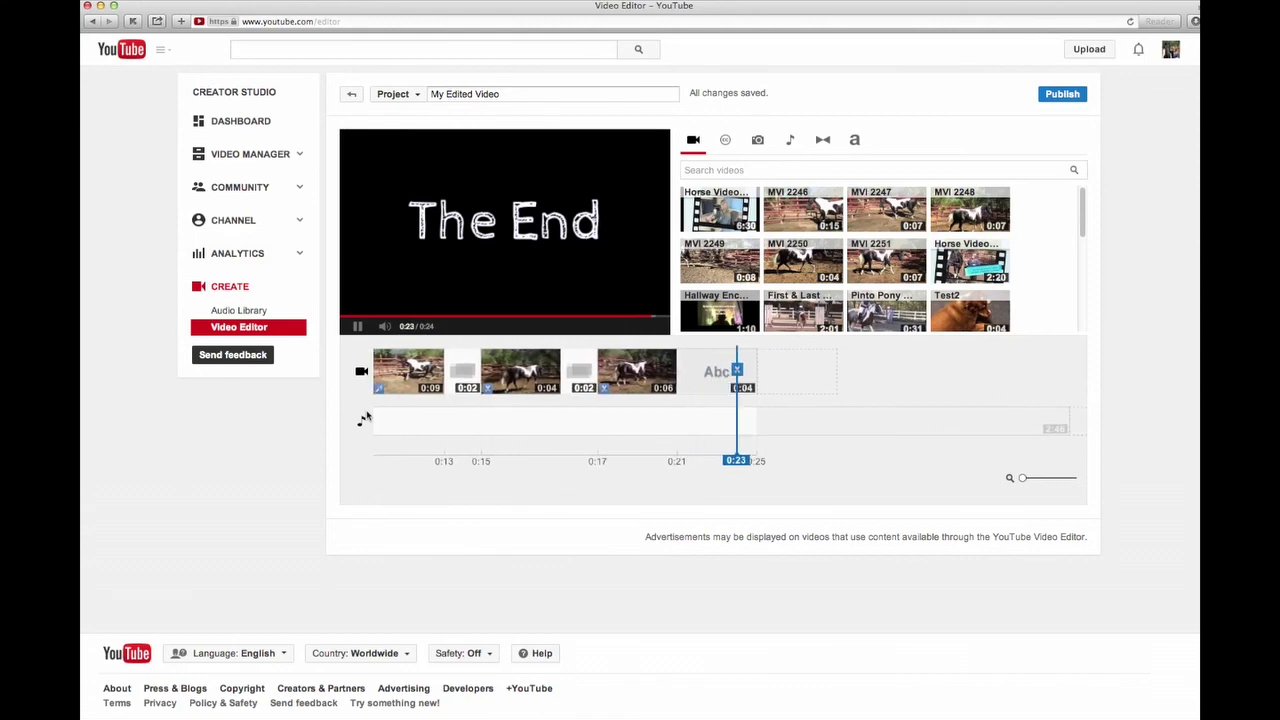
{"action": "left_click", "coordinate": [400, 386]}
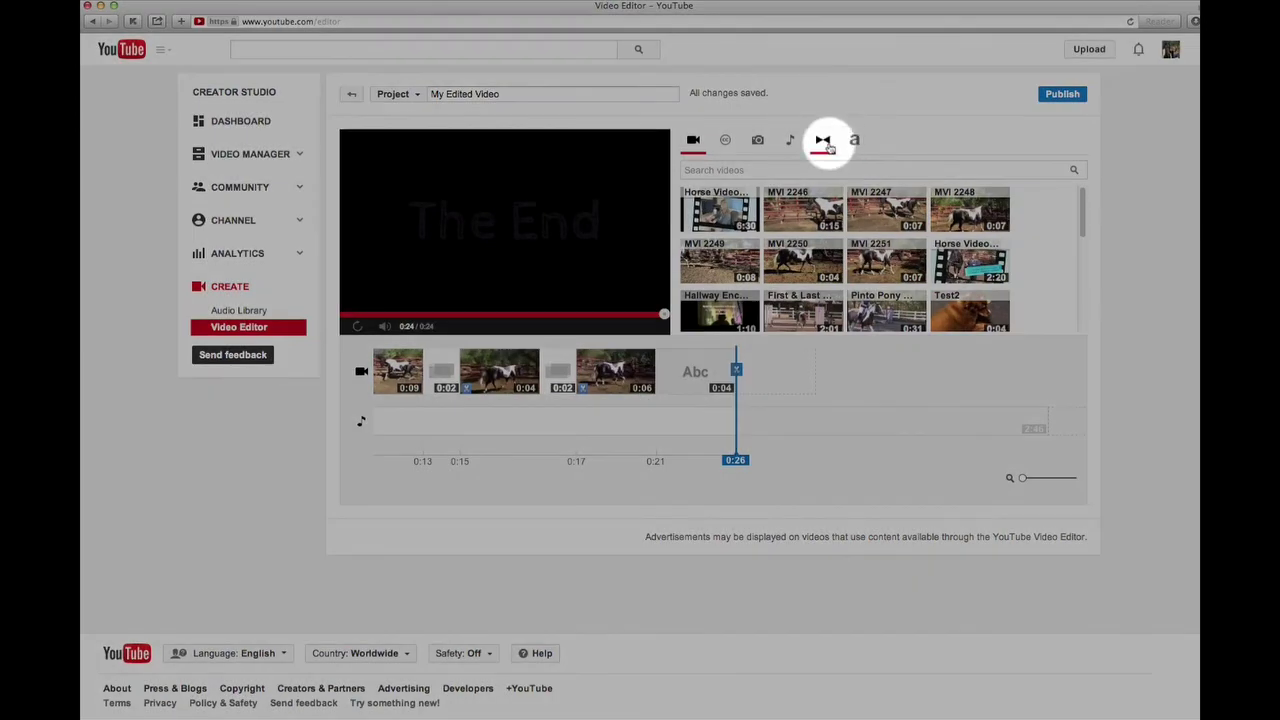
Add a Crossfade transition between the last horse clip and the closing title, and pause the preview.
{"action": "left_click", "coordinate": [824, 143]}
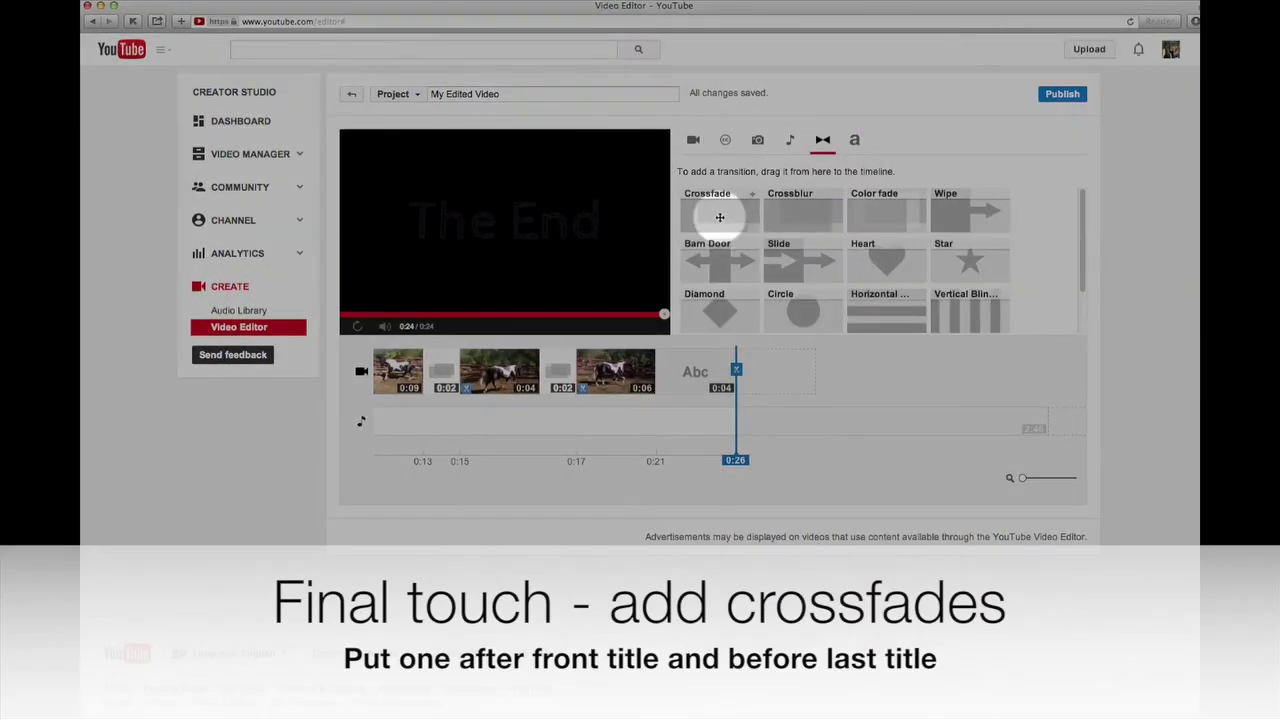
{"action": "left_click_drag", "start_coordinate": [719, 217], "coordinate": [663, 368]}
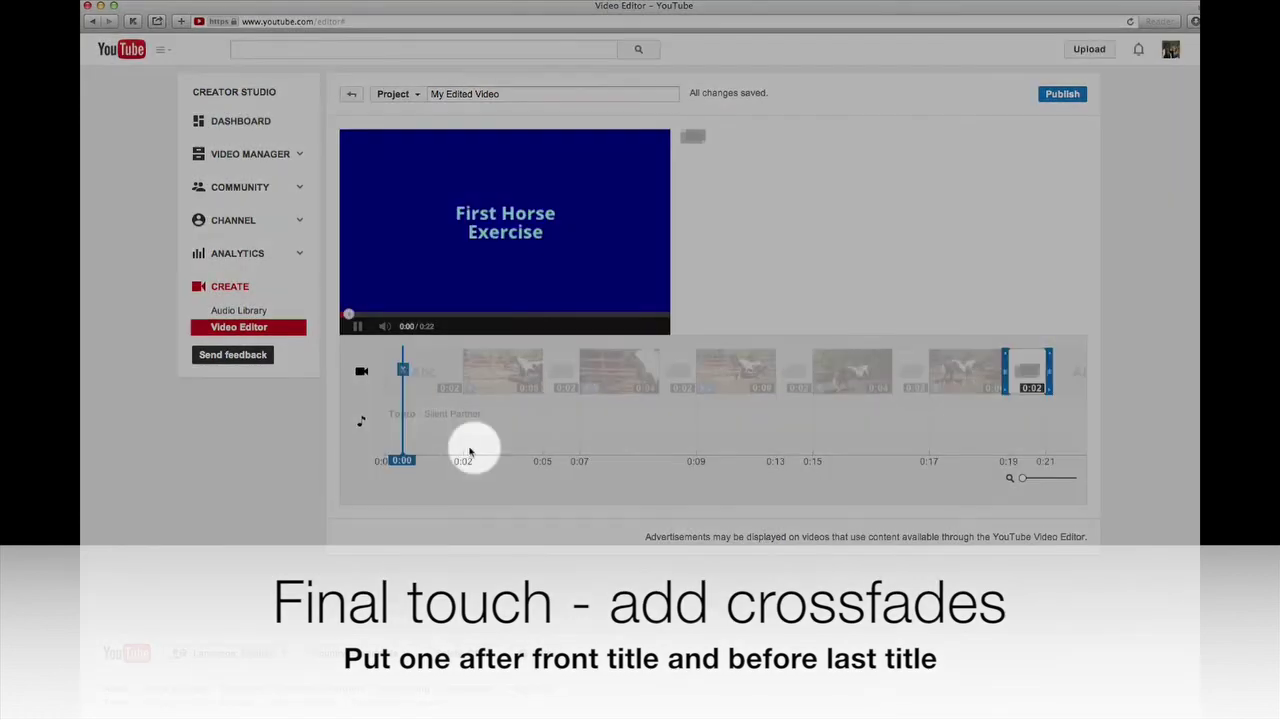
{"action": "left_click", "coordinate": [357, 324]}
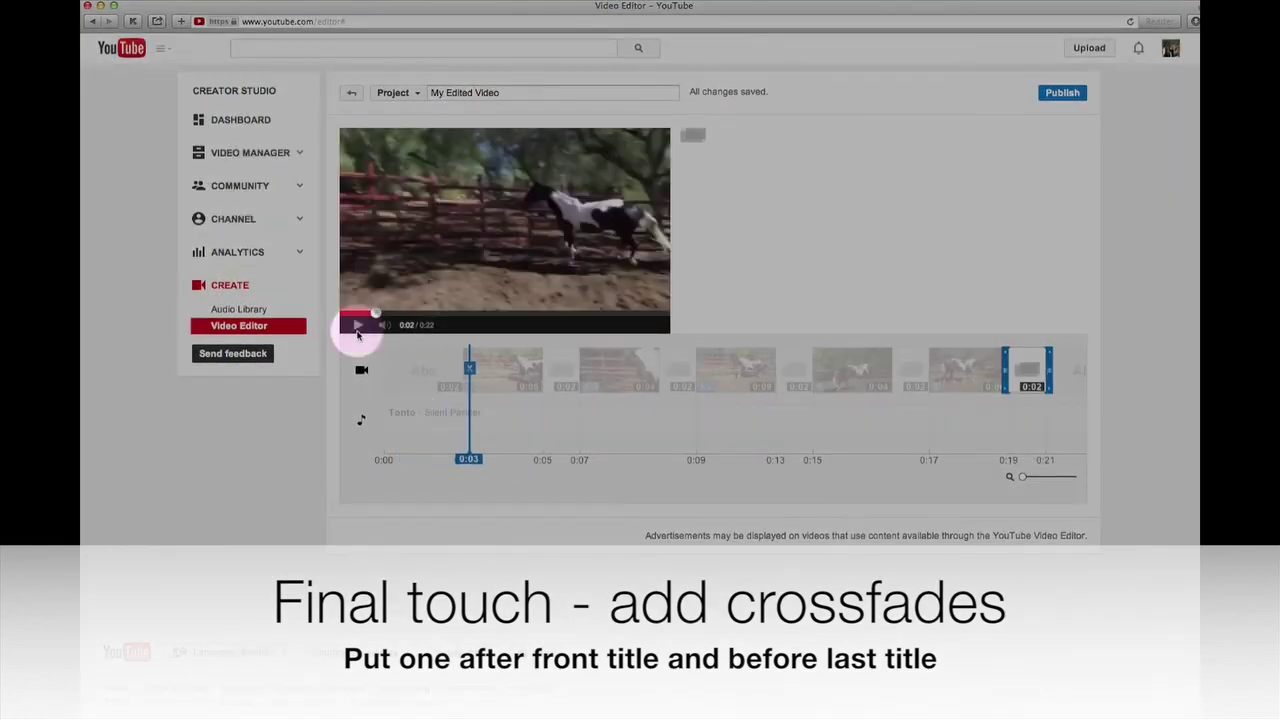
Reopen the editor's media library and add a Crossfade transition between the opening title and the first horse clip.
{"action": "left_click", "coordinate": [245, 327]}
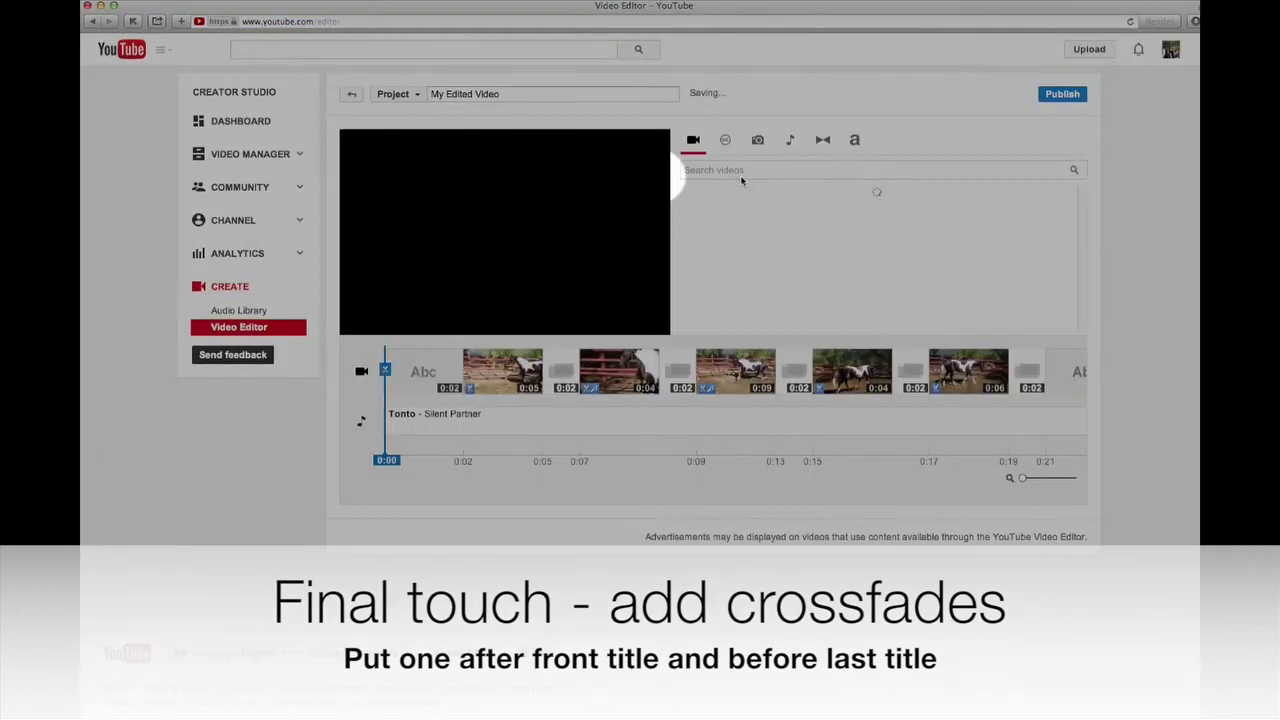
{"action": "left_click", "coordinate": [822, 139]}
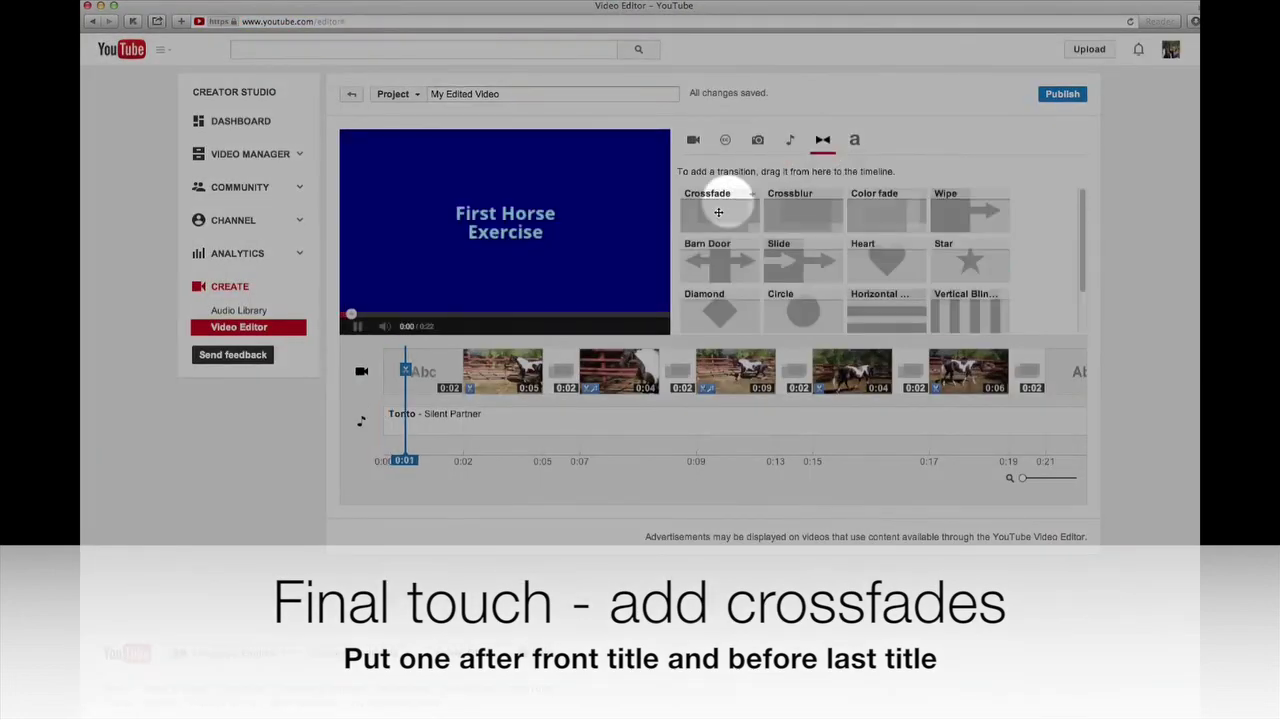
{"action": "left_click_drag", "start_coordinate": [718, 212], "coordinate": [470, 372]}
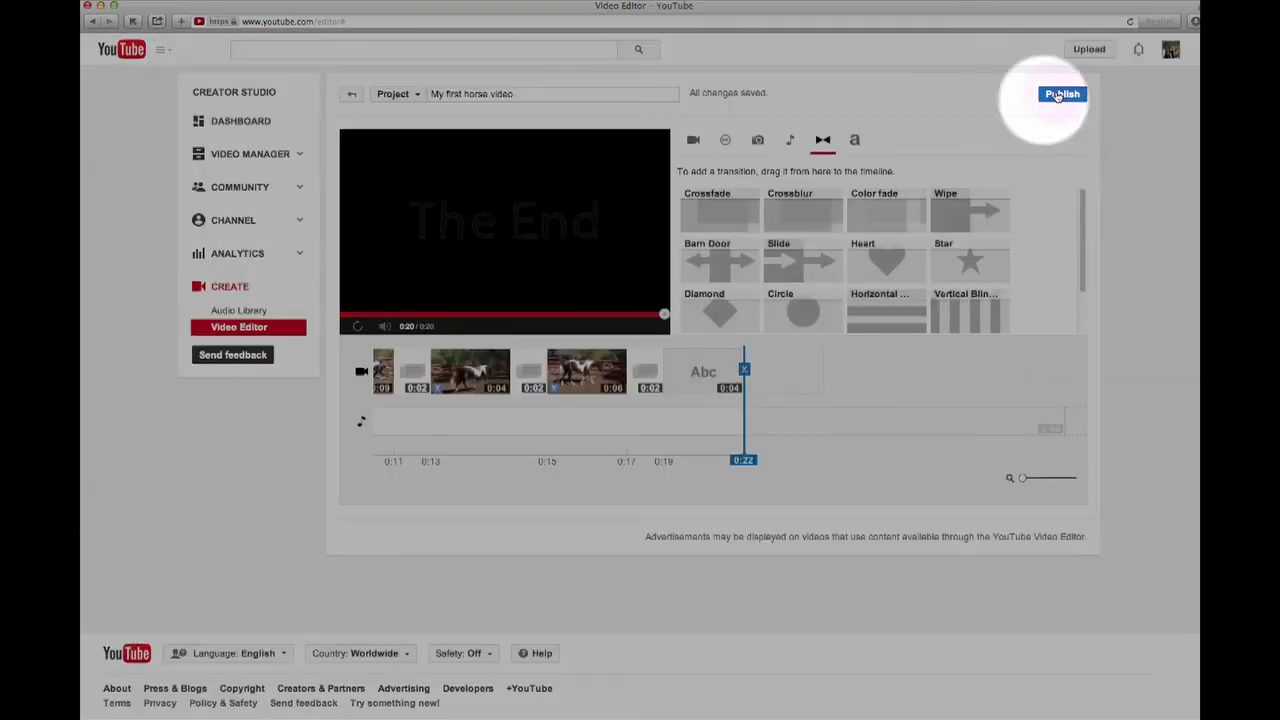
Publish the project as "My first horse video" and save its video details with privacy set to Private.
{"action": "left_click", "coordinate": [1057, 96]}
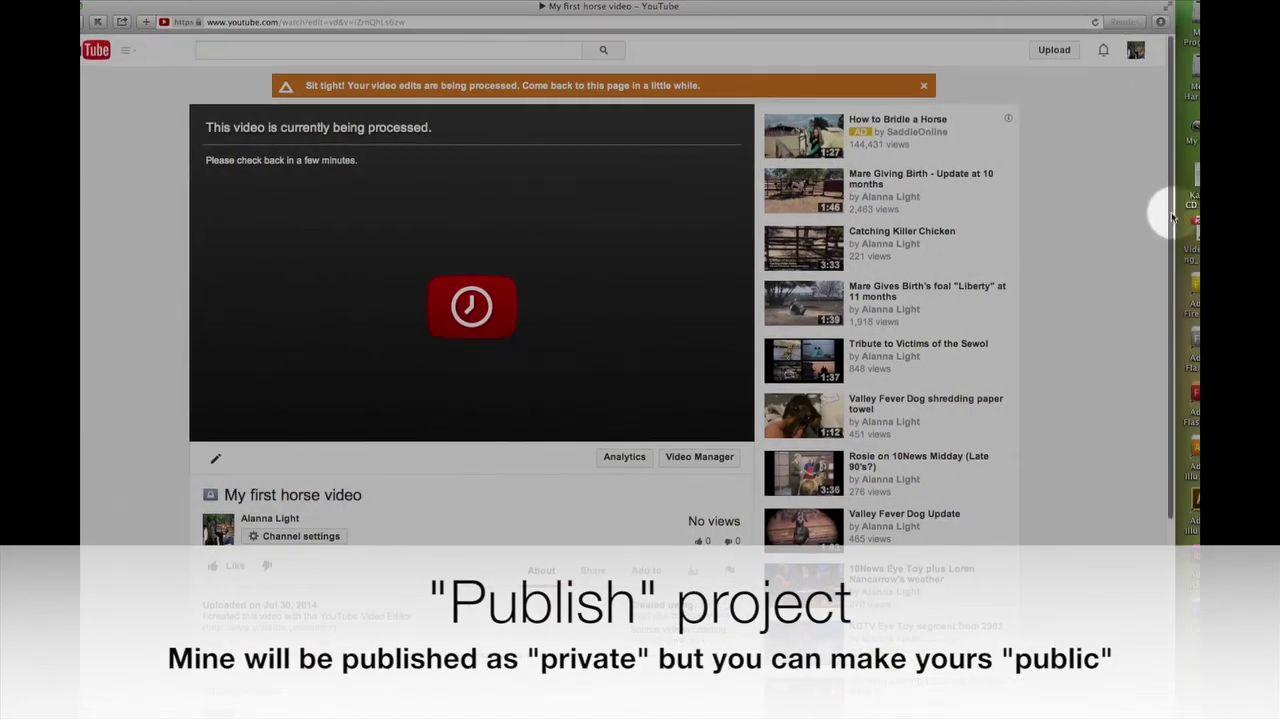
{"action": "left_click_drag", "start_coordinate": [1170, 215], "coordinate": [1172, 412]}
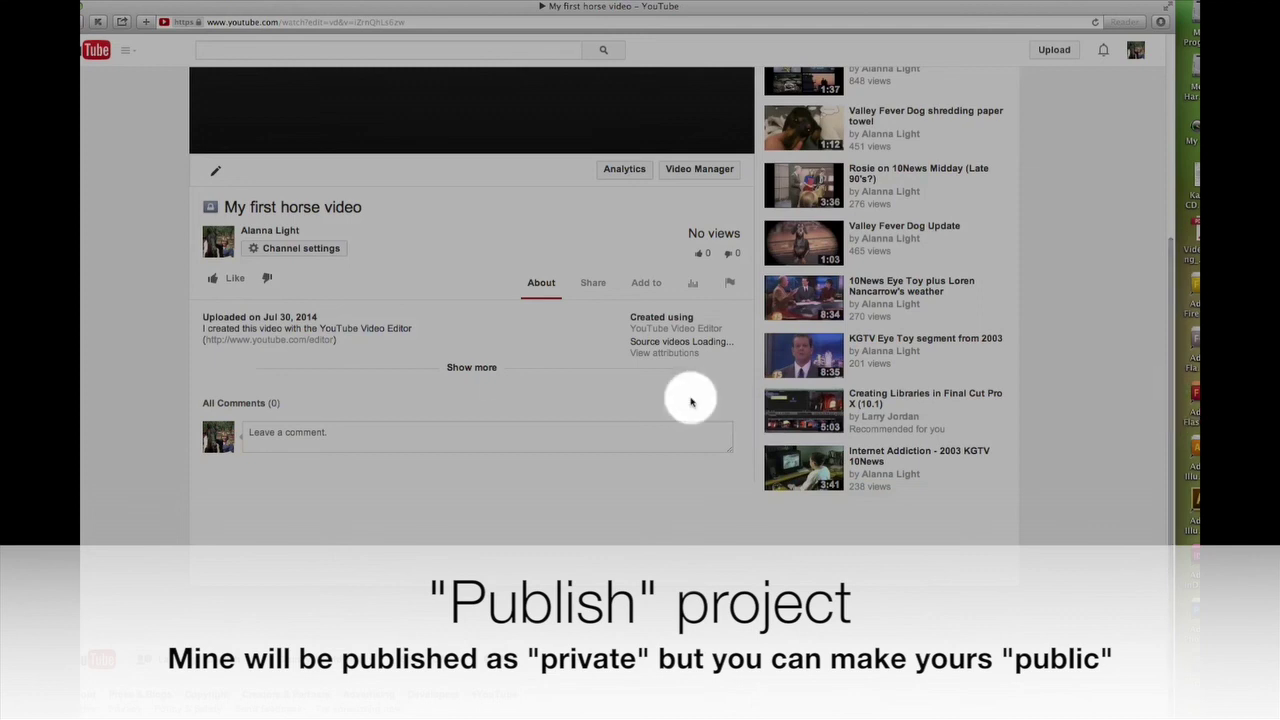
{"action": "left_click", "coordinate": [482, 368]}
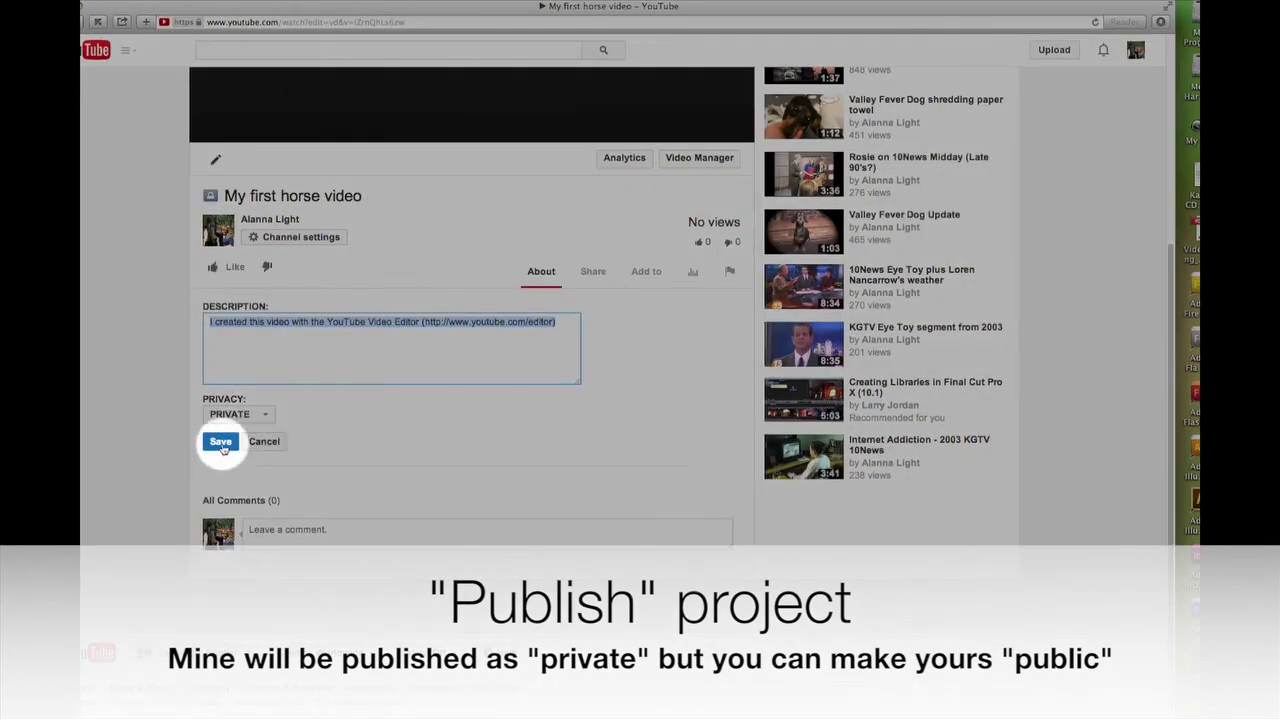
{"action": "left_click", "coordinate": [221, 443]}
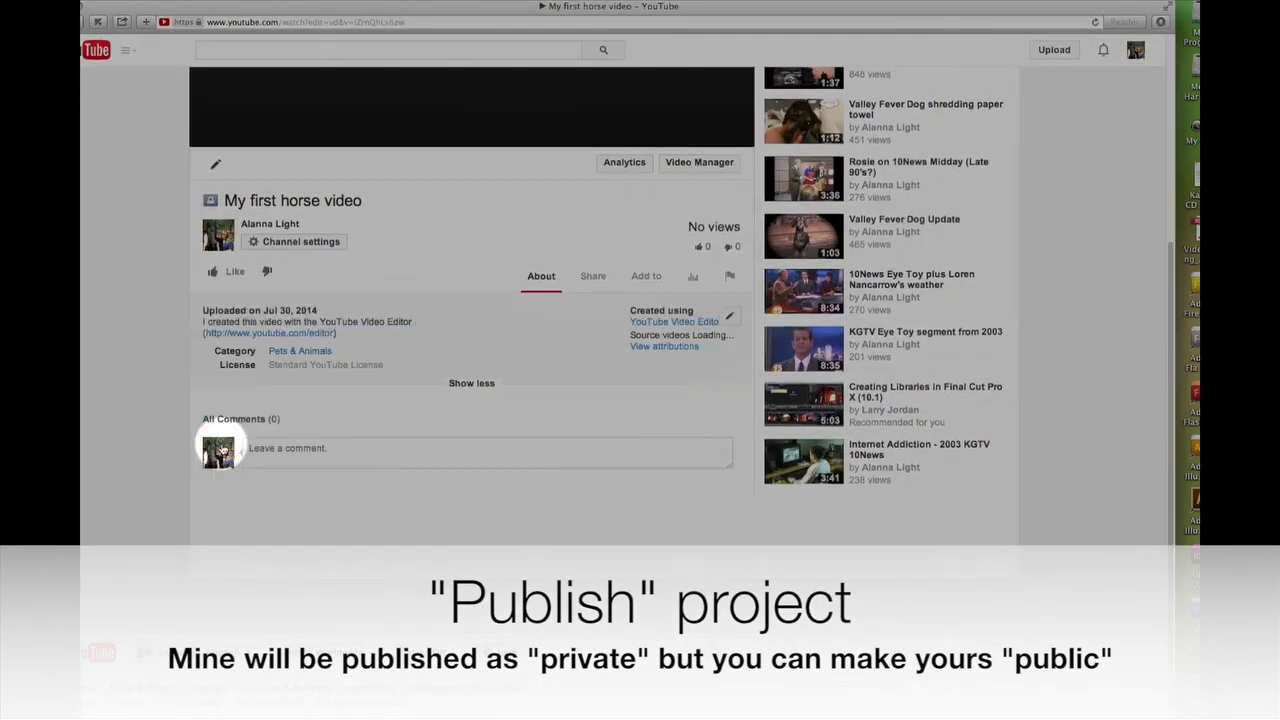